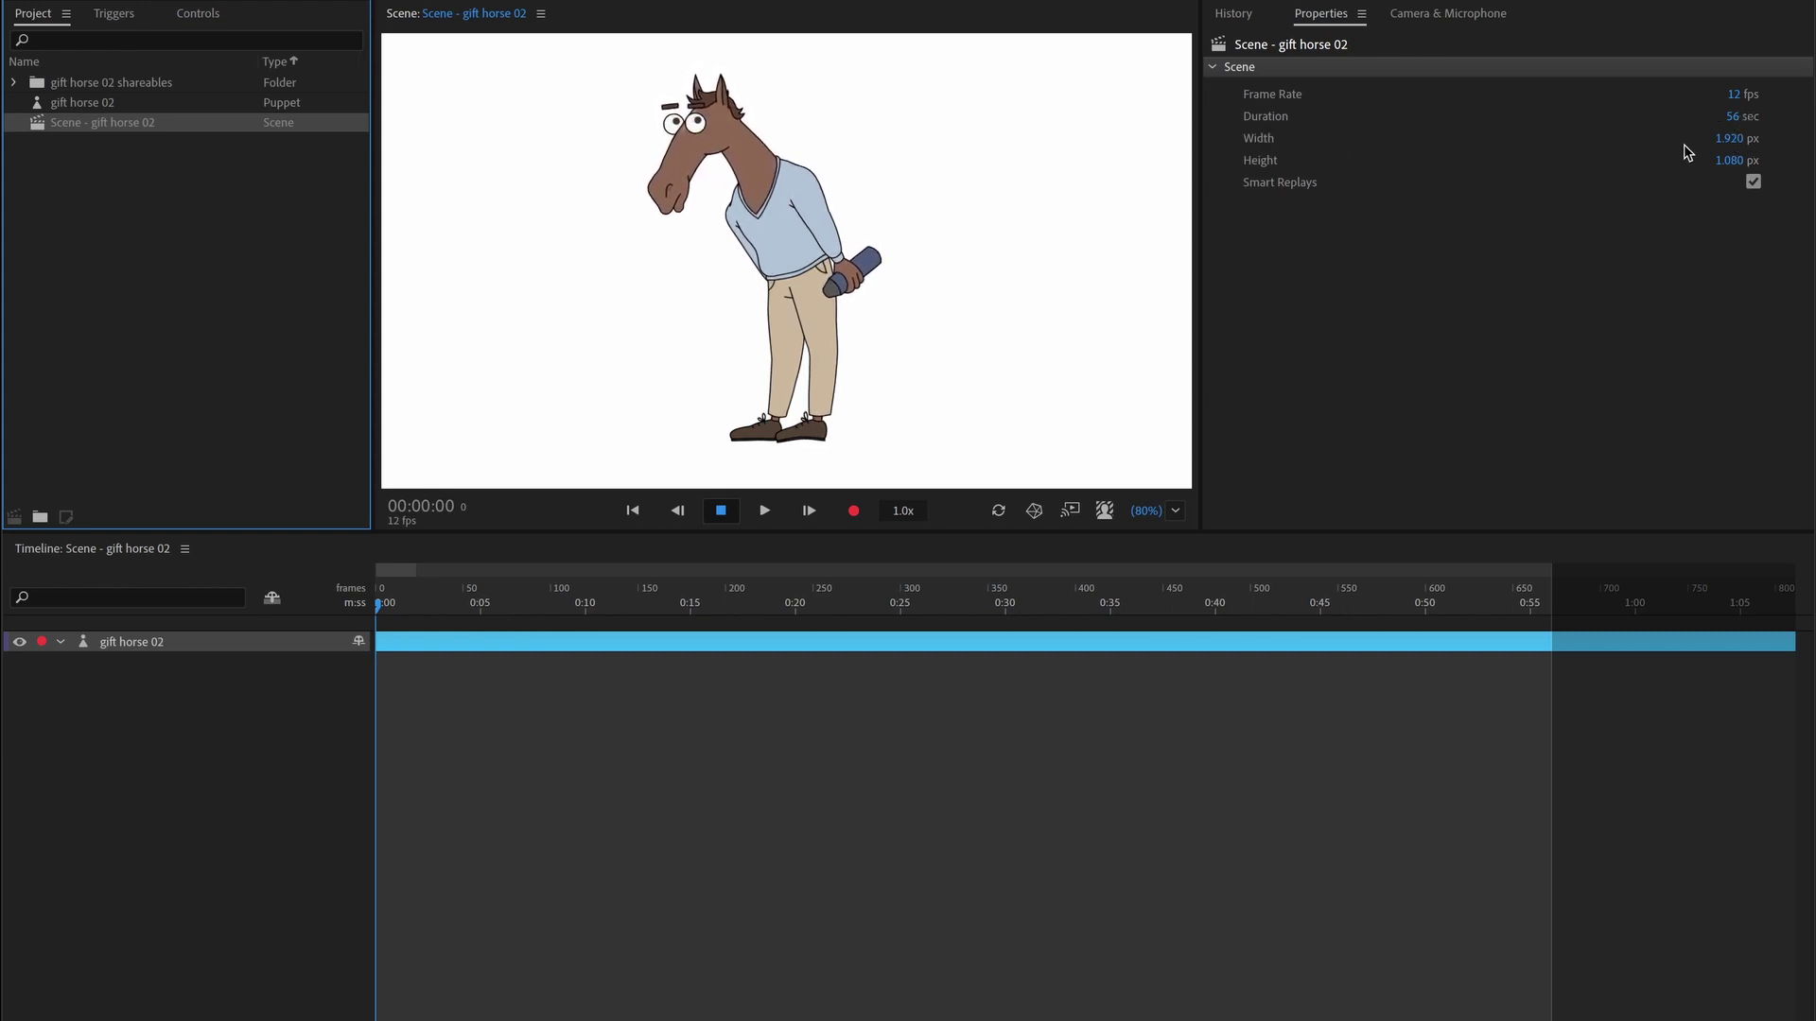
- Double the gift horse 02 scene's dimensions to a width of 3840 px and a height of 2160 px
left_click(1729, 141)
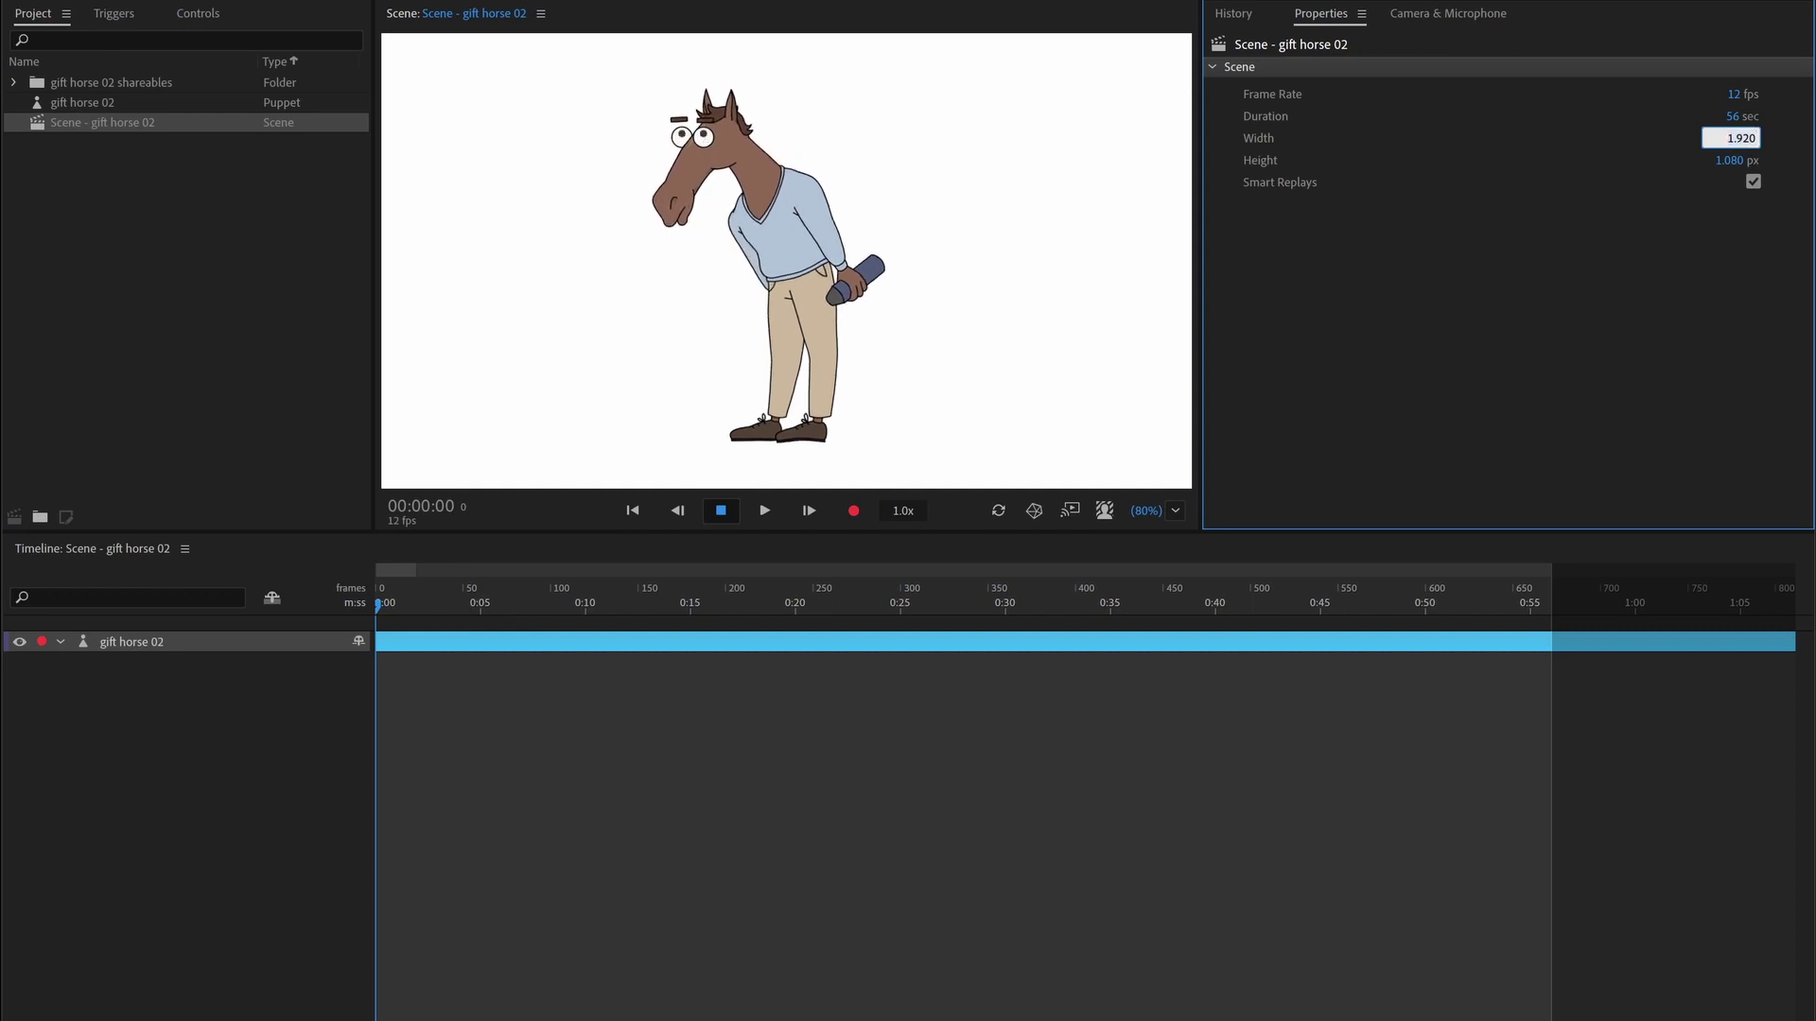
type("*")
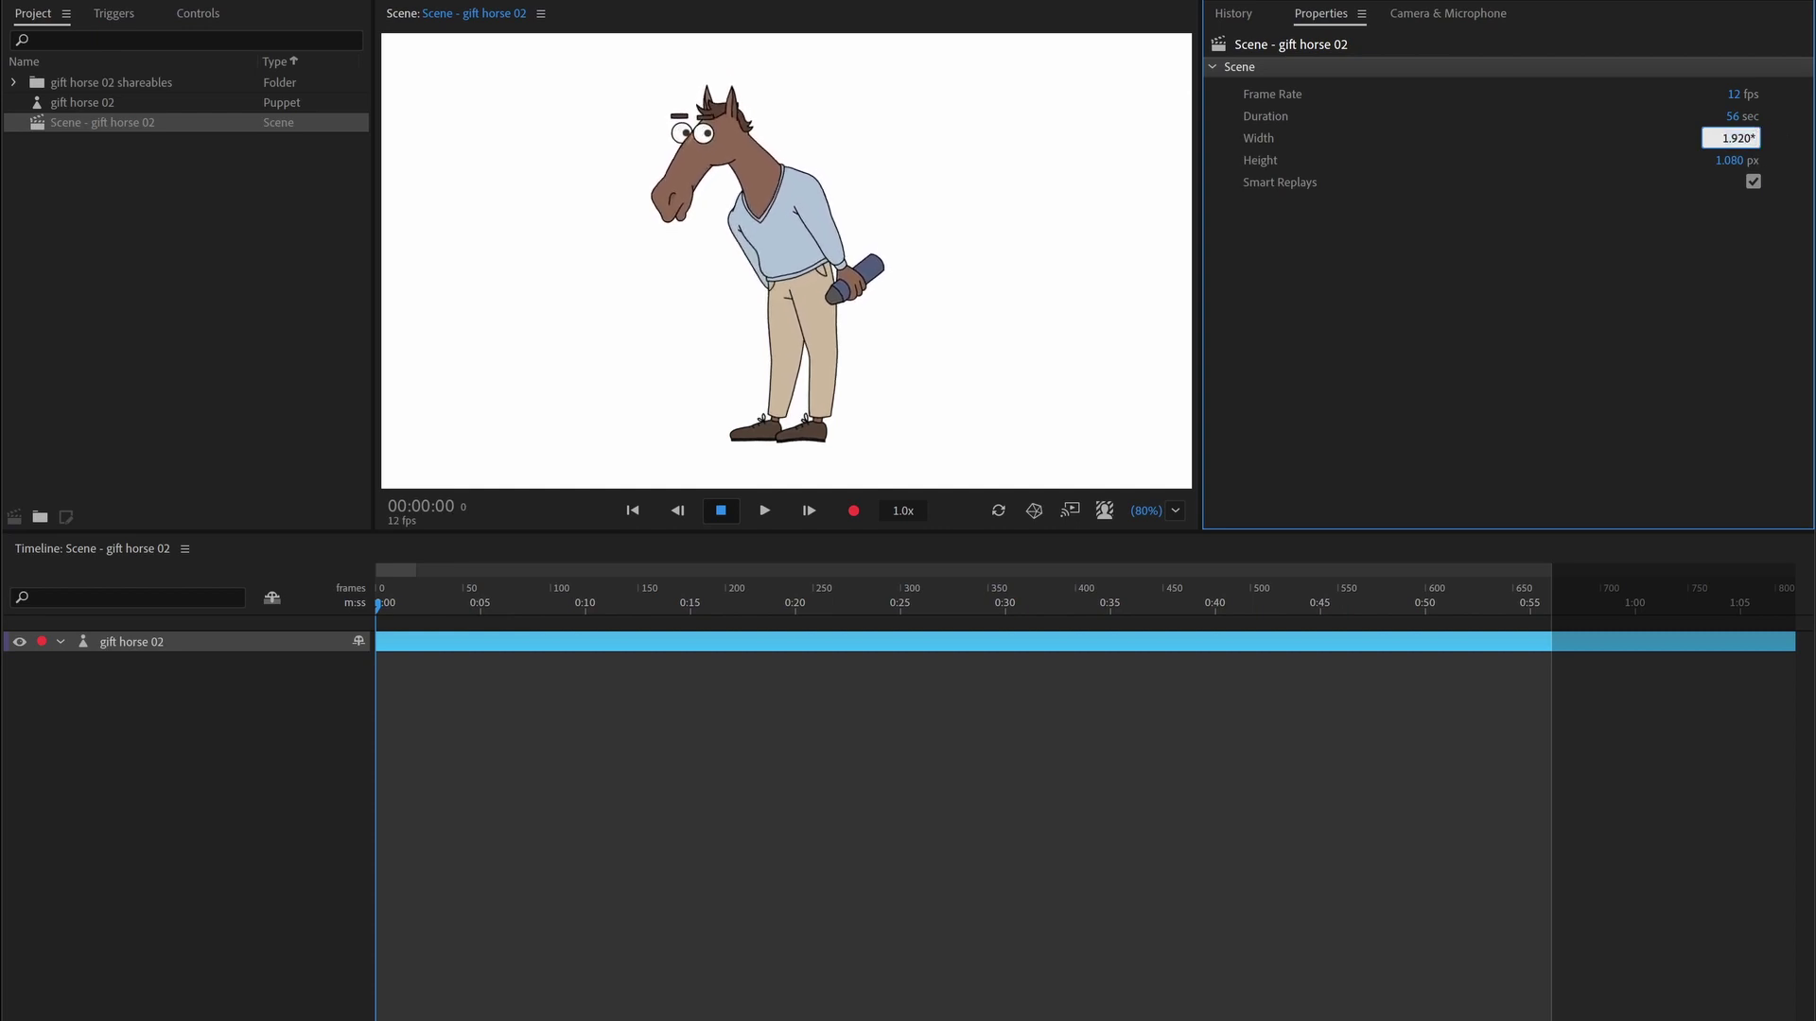
type("2")
key("Tab")
type("*")
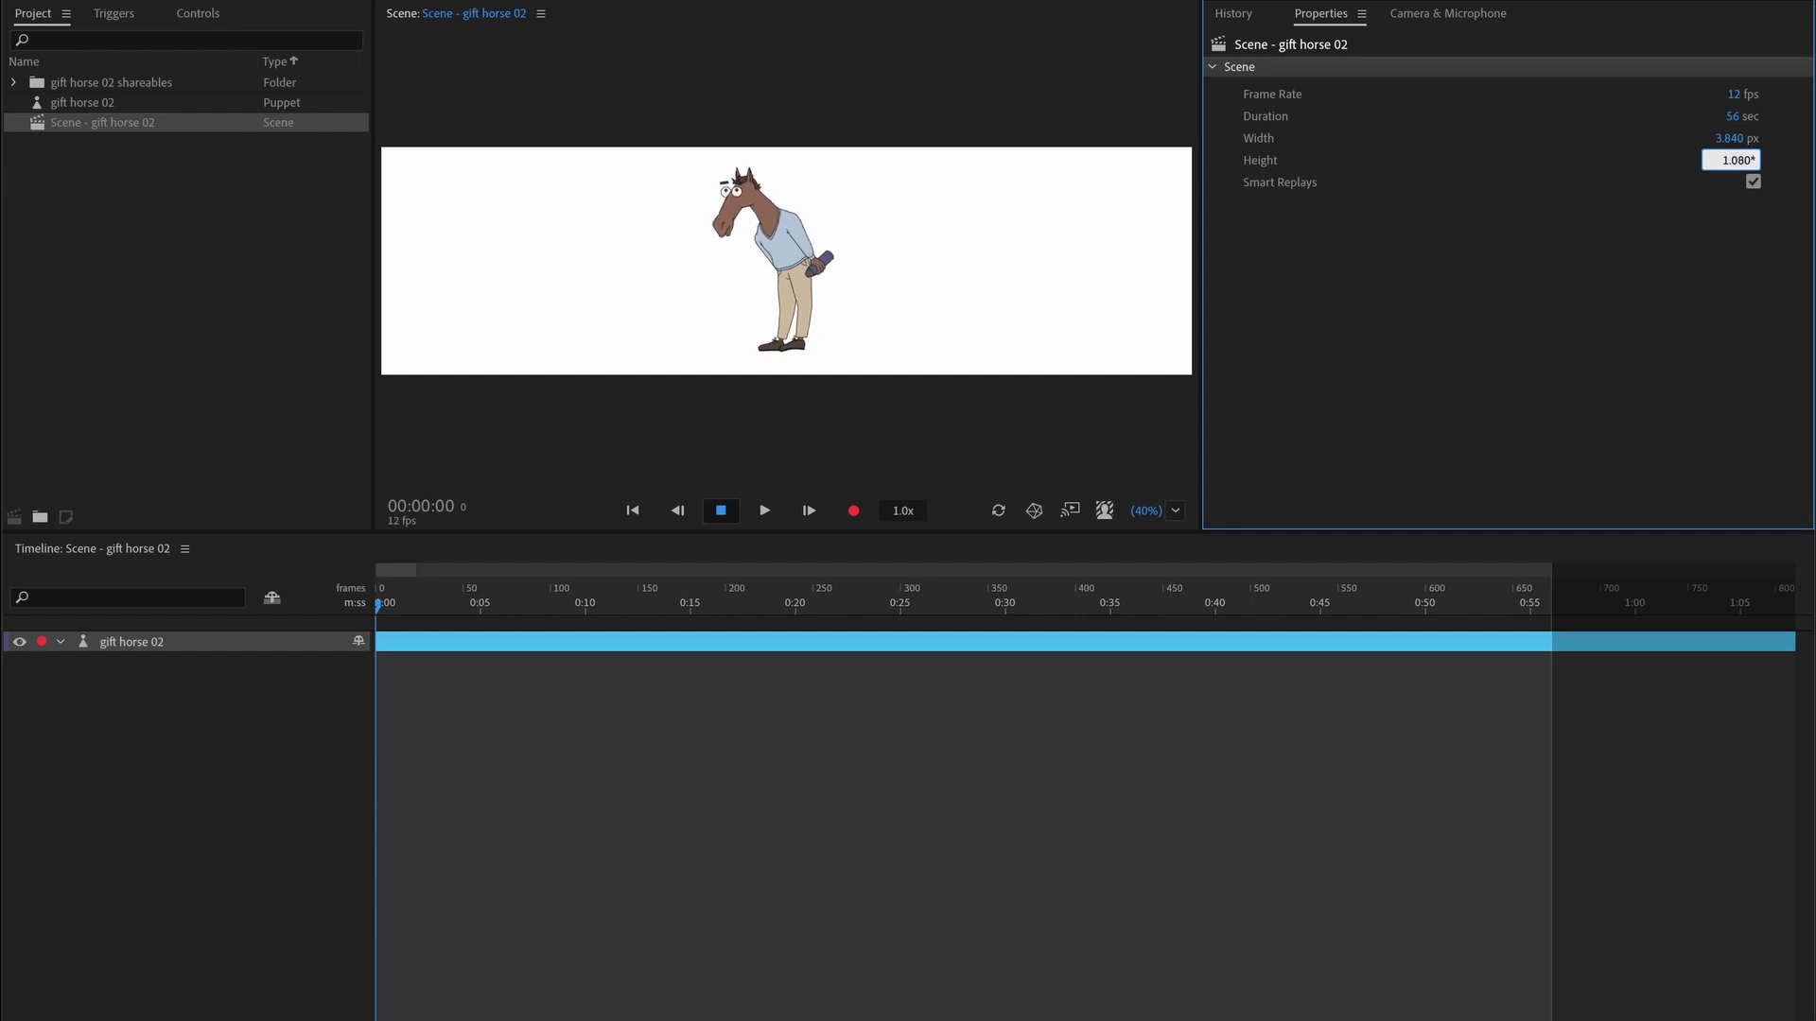
key("Return")
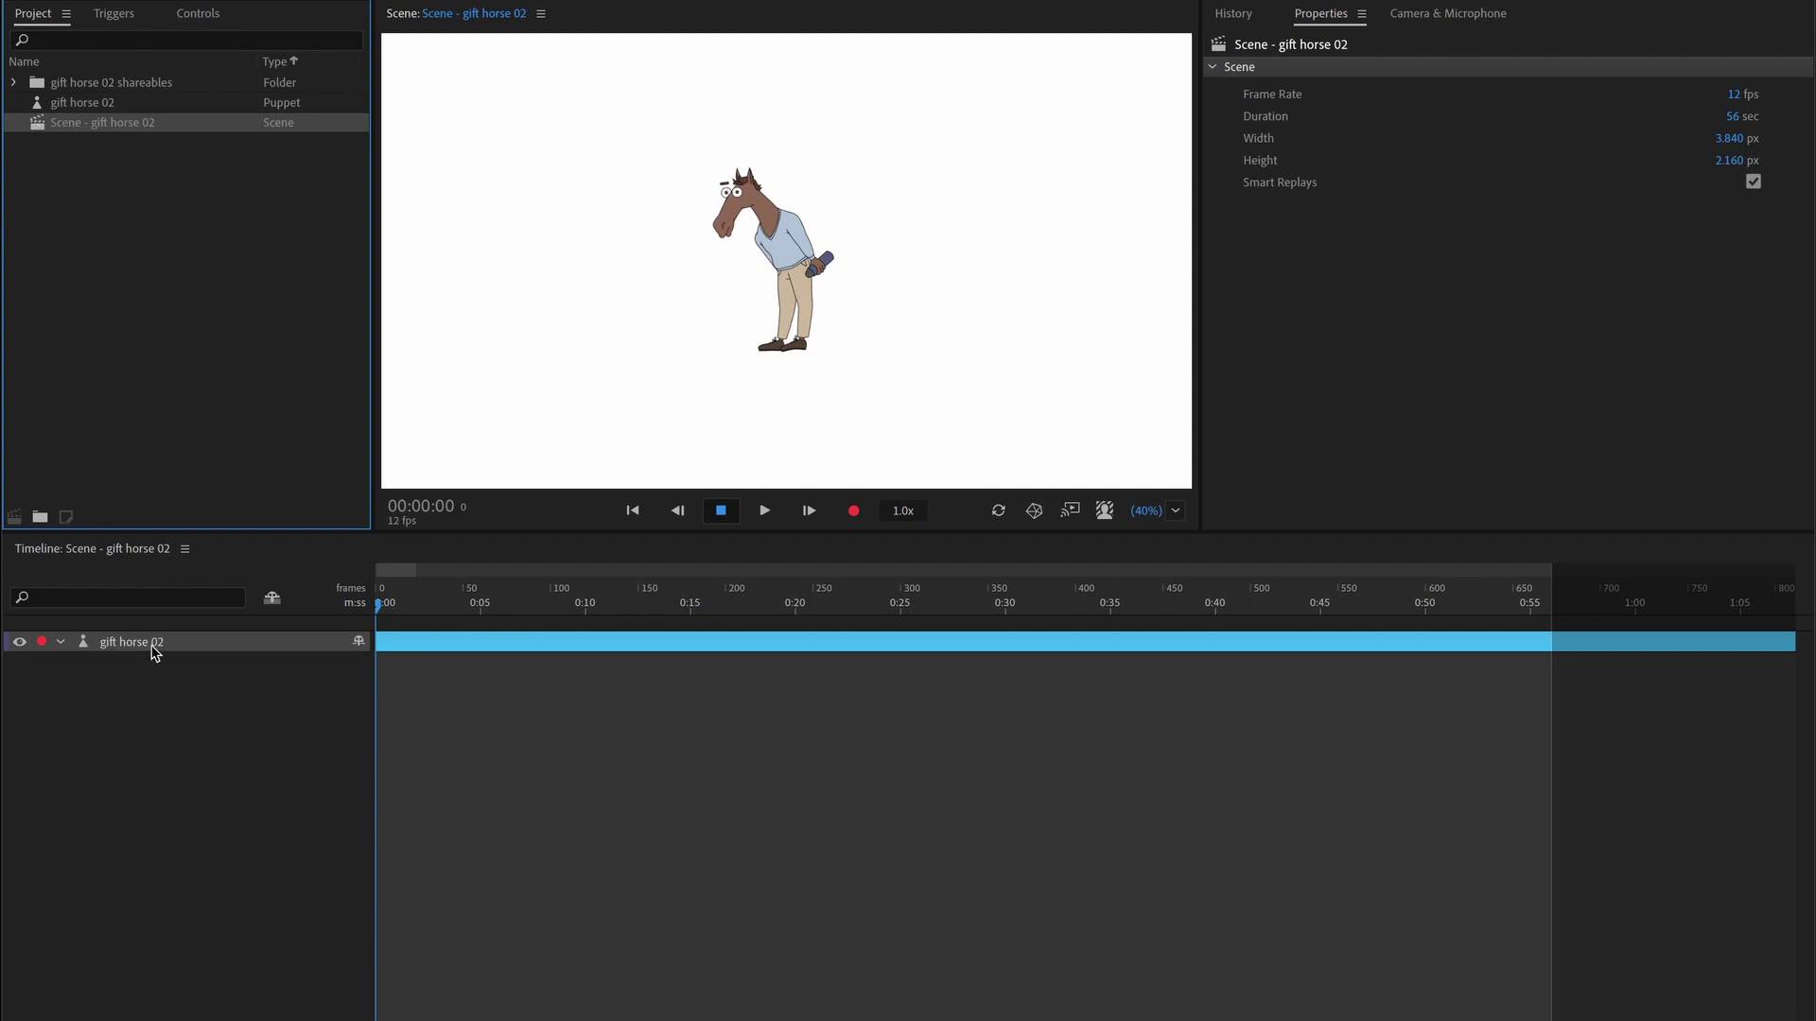
- Set the Transform Scale of the gift horse 02 puppet track to 100%
left_click(201, 653)
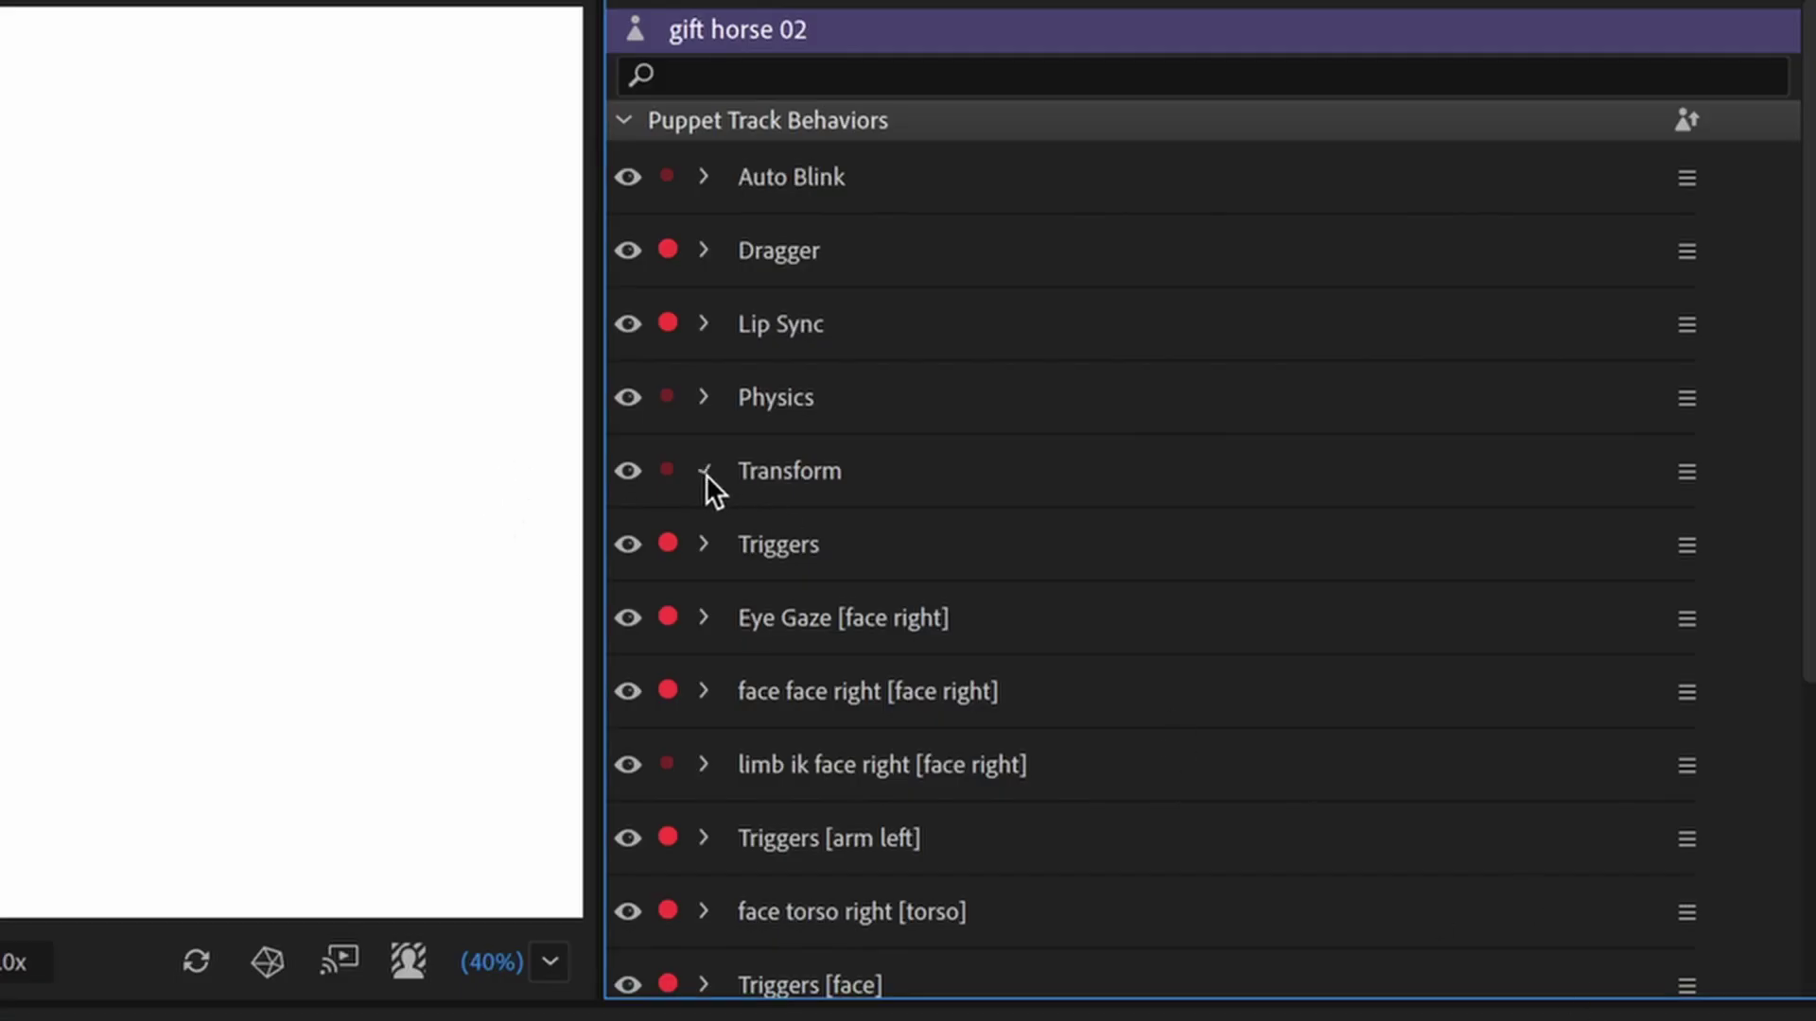
left_click(705, 474)
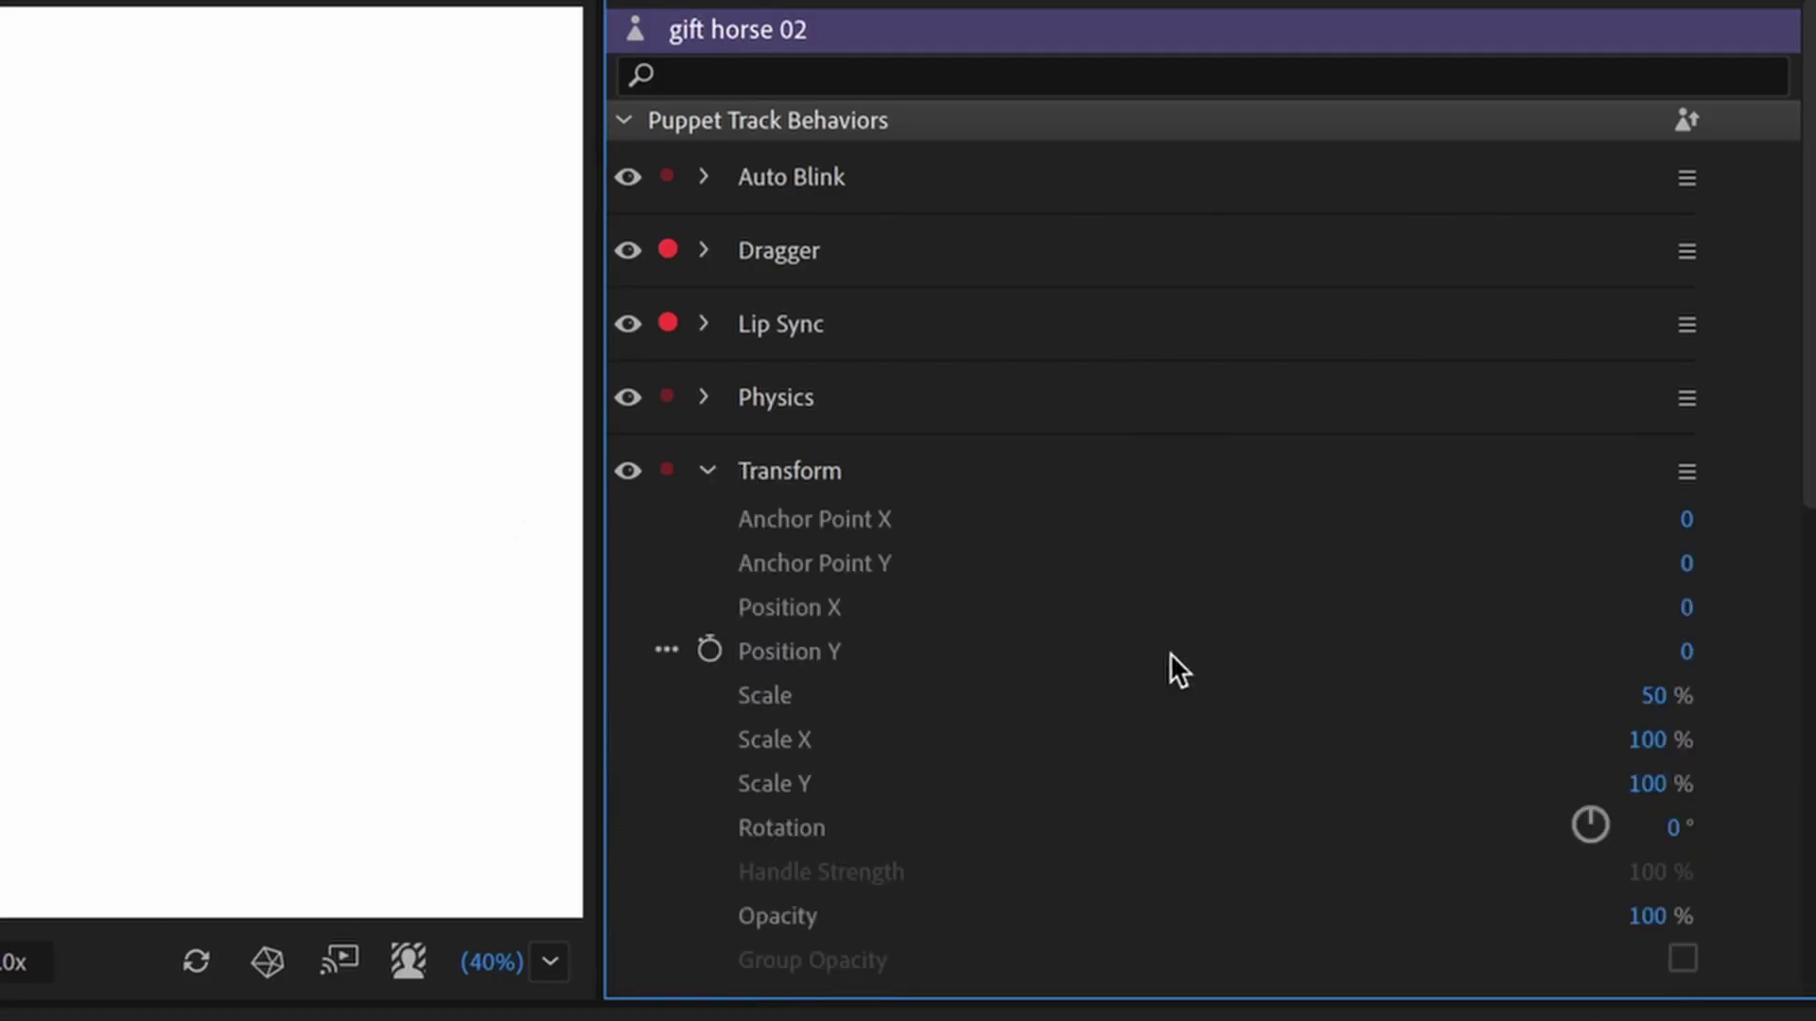
left_click(1661, 697)
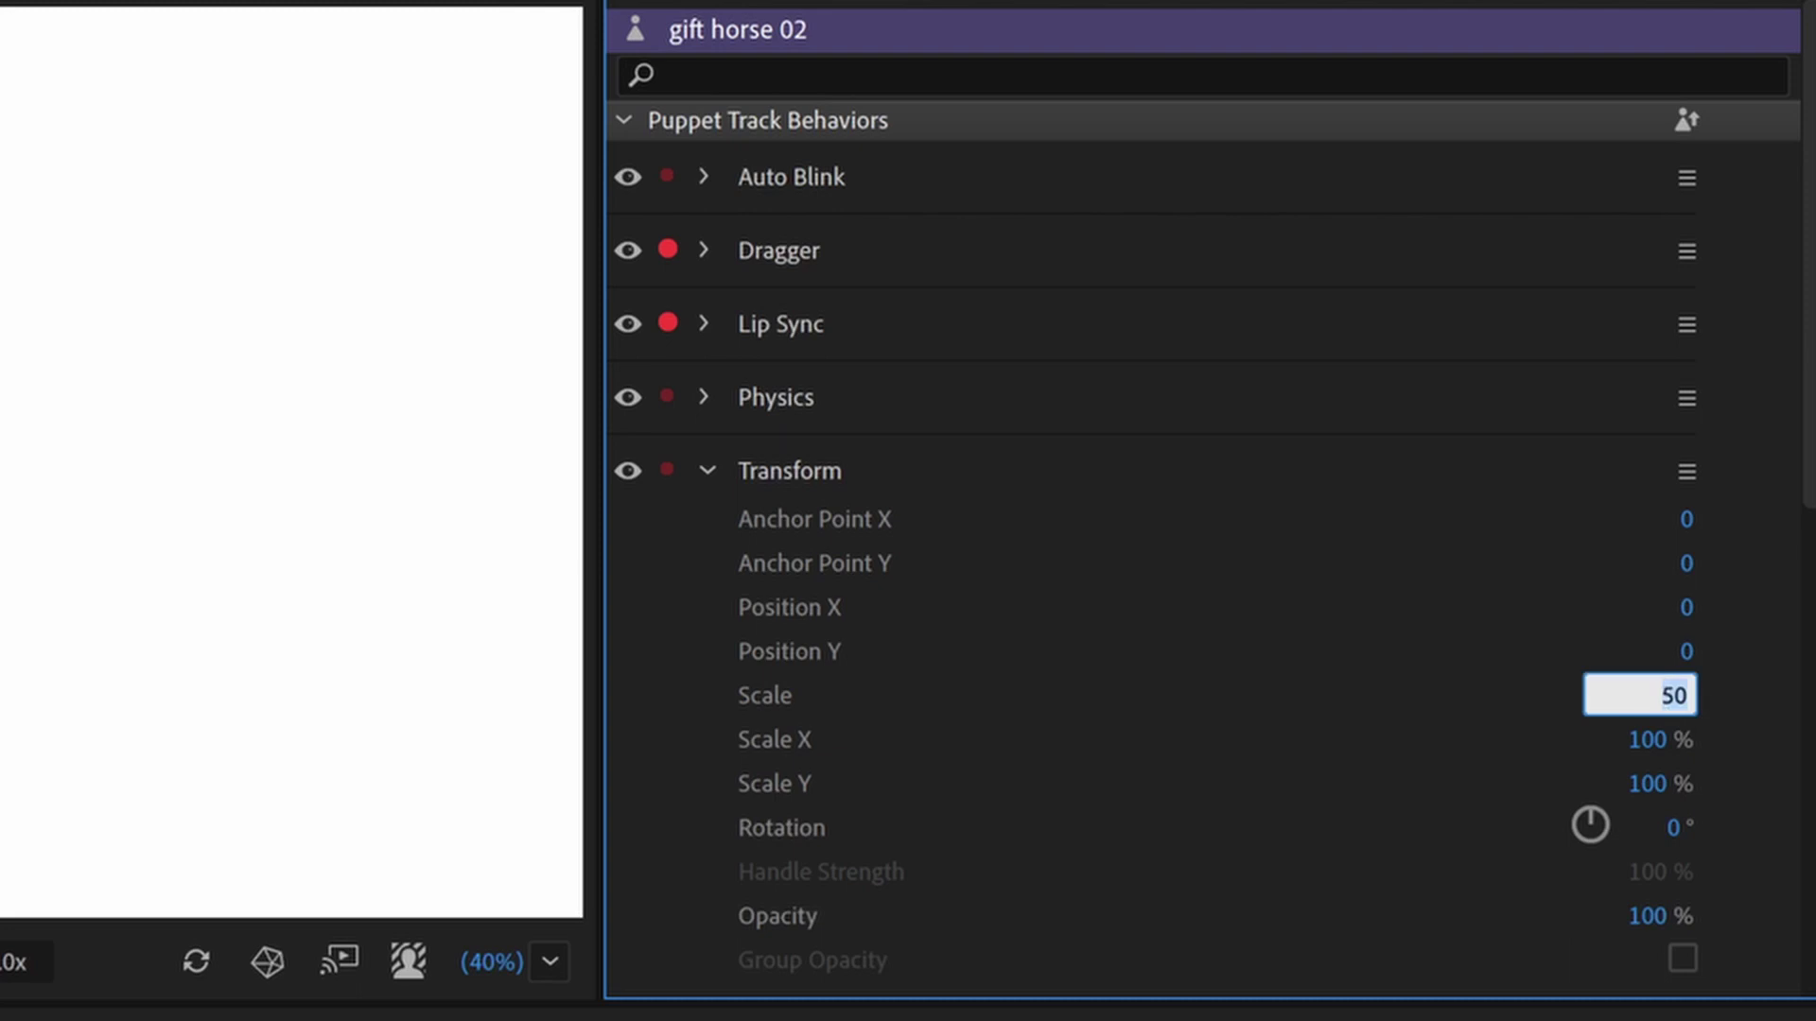
type("100")
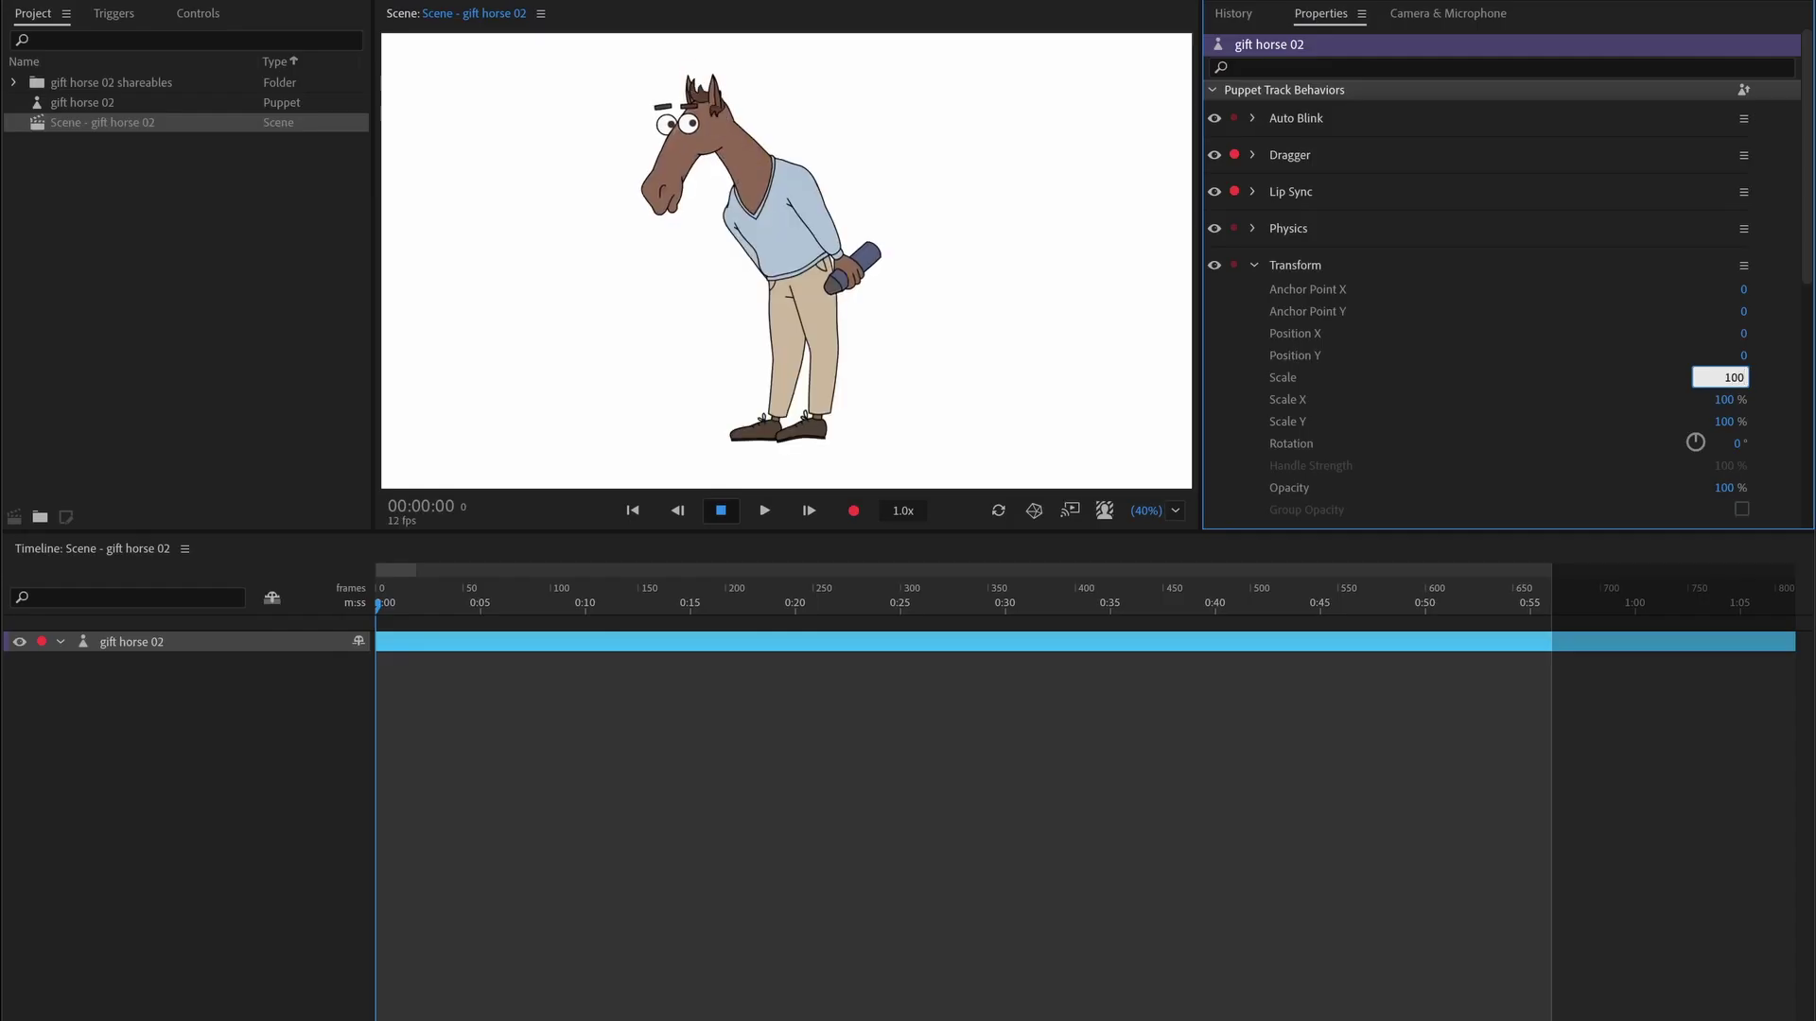
key("Return")
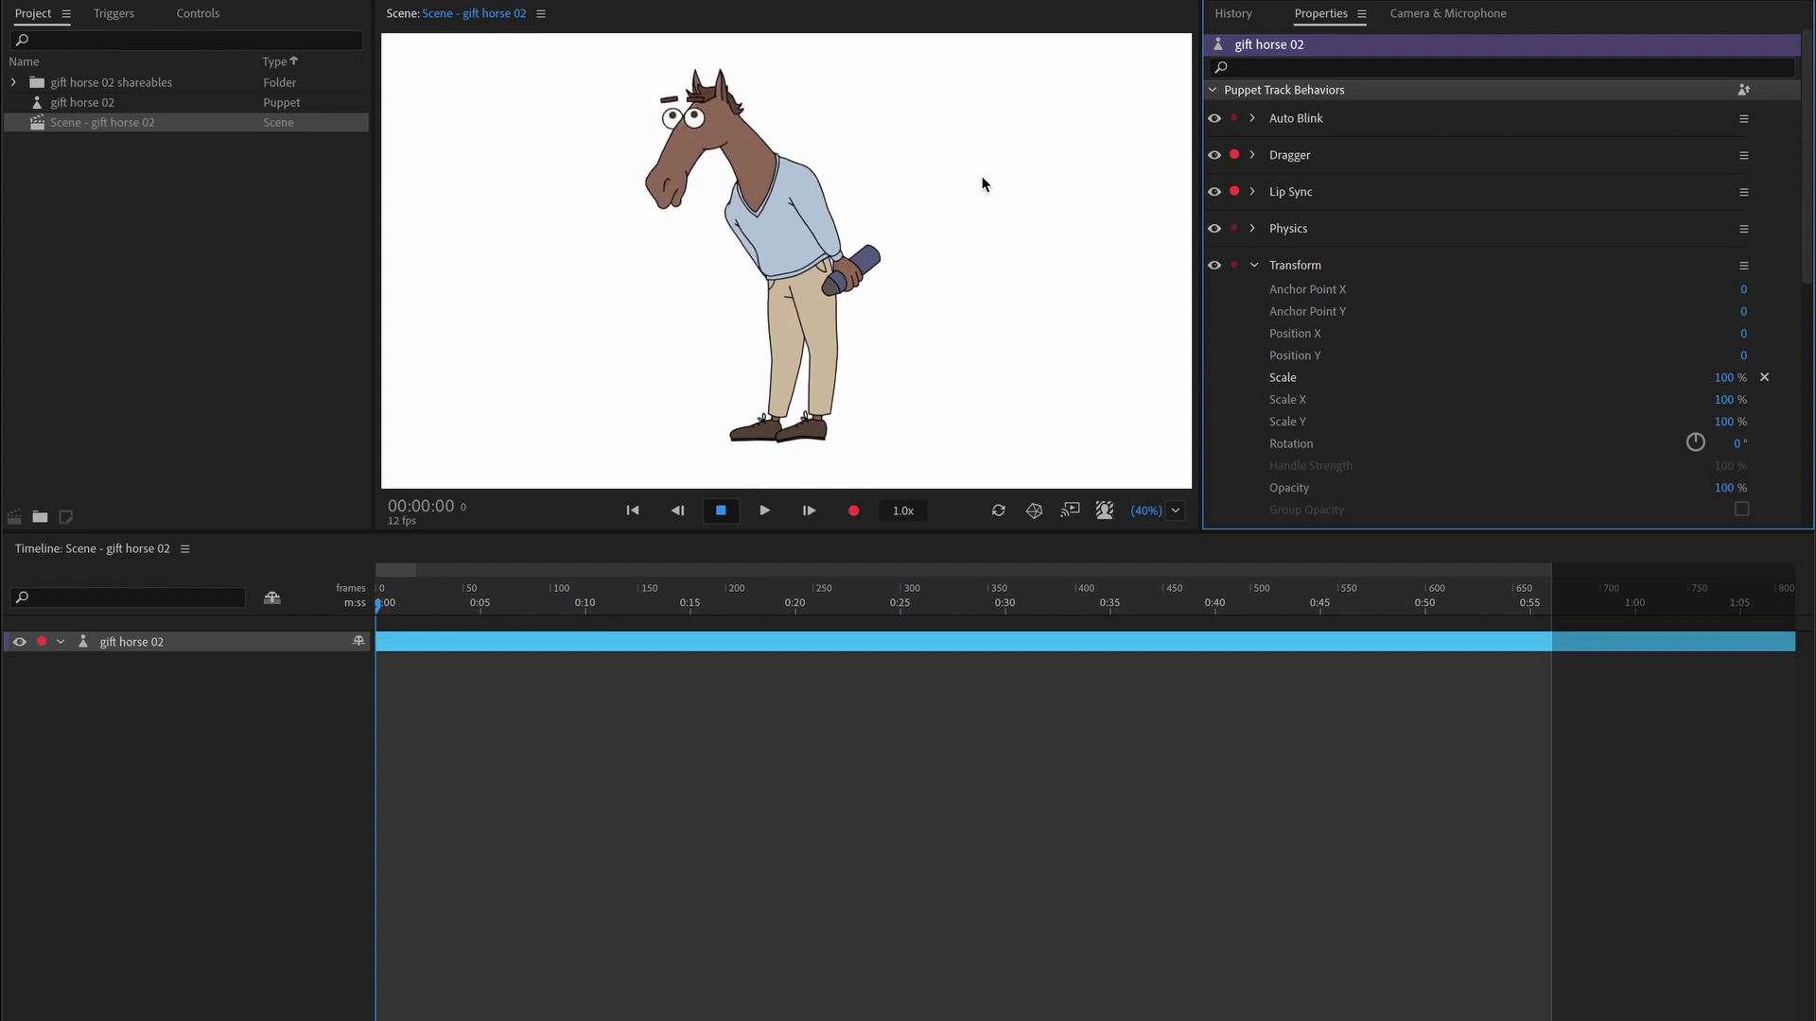
- With the gift horse 02 puppet track selected and the playhead at the scene's start, calibrate the camera's face tracking
left_click(251, 667)
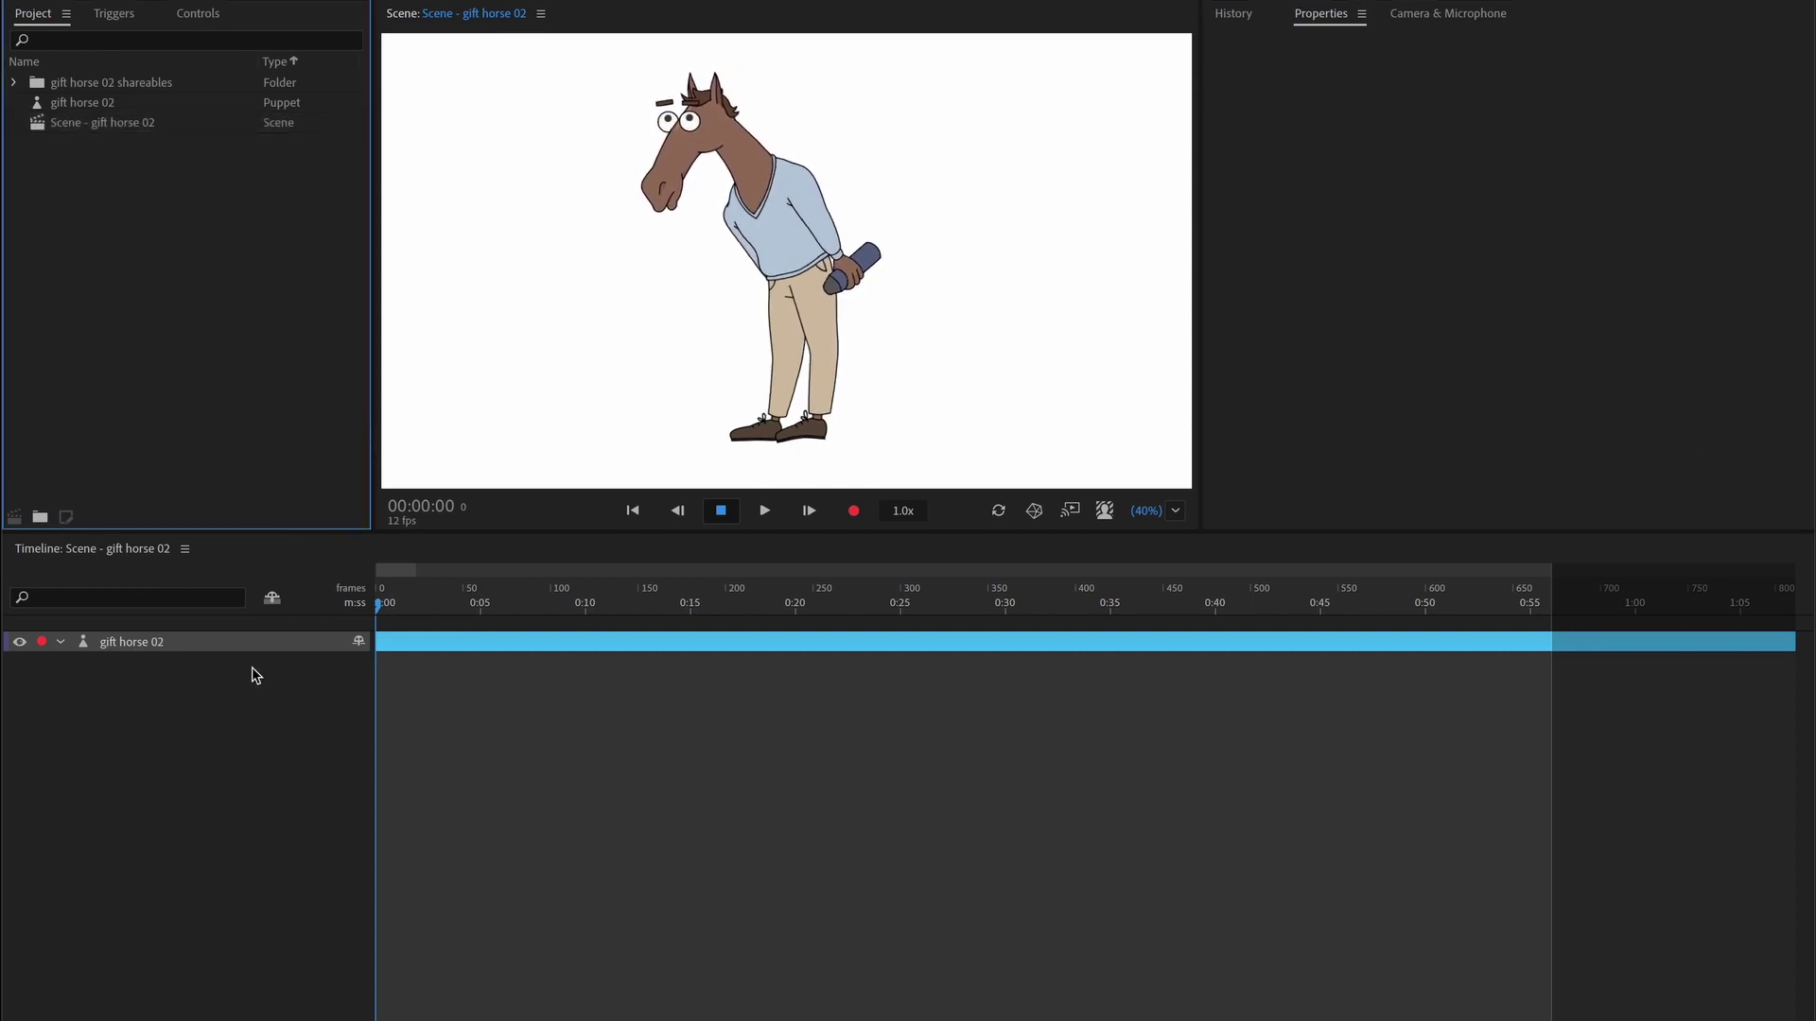
left_click(185, 650)
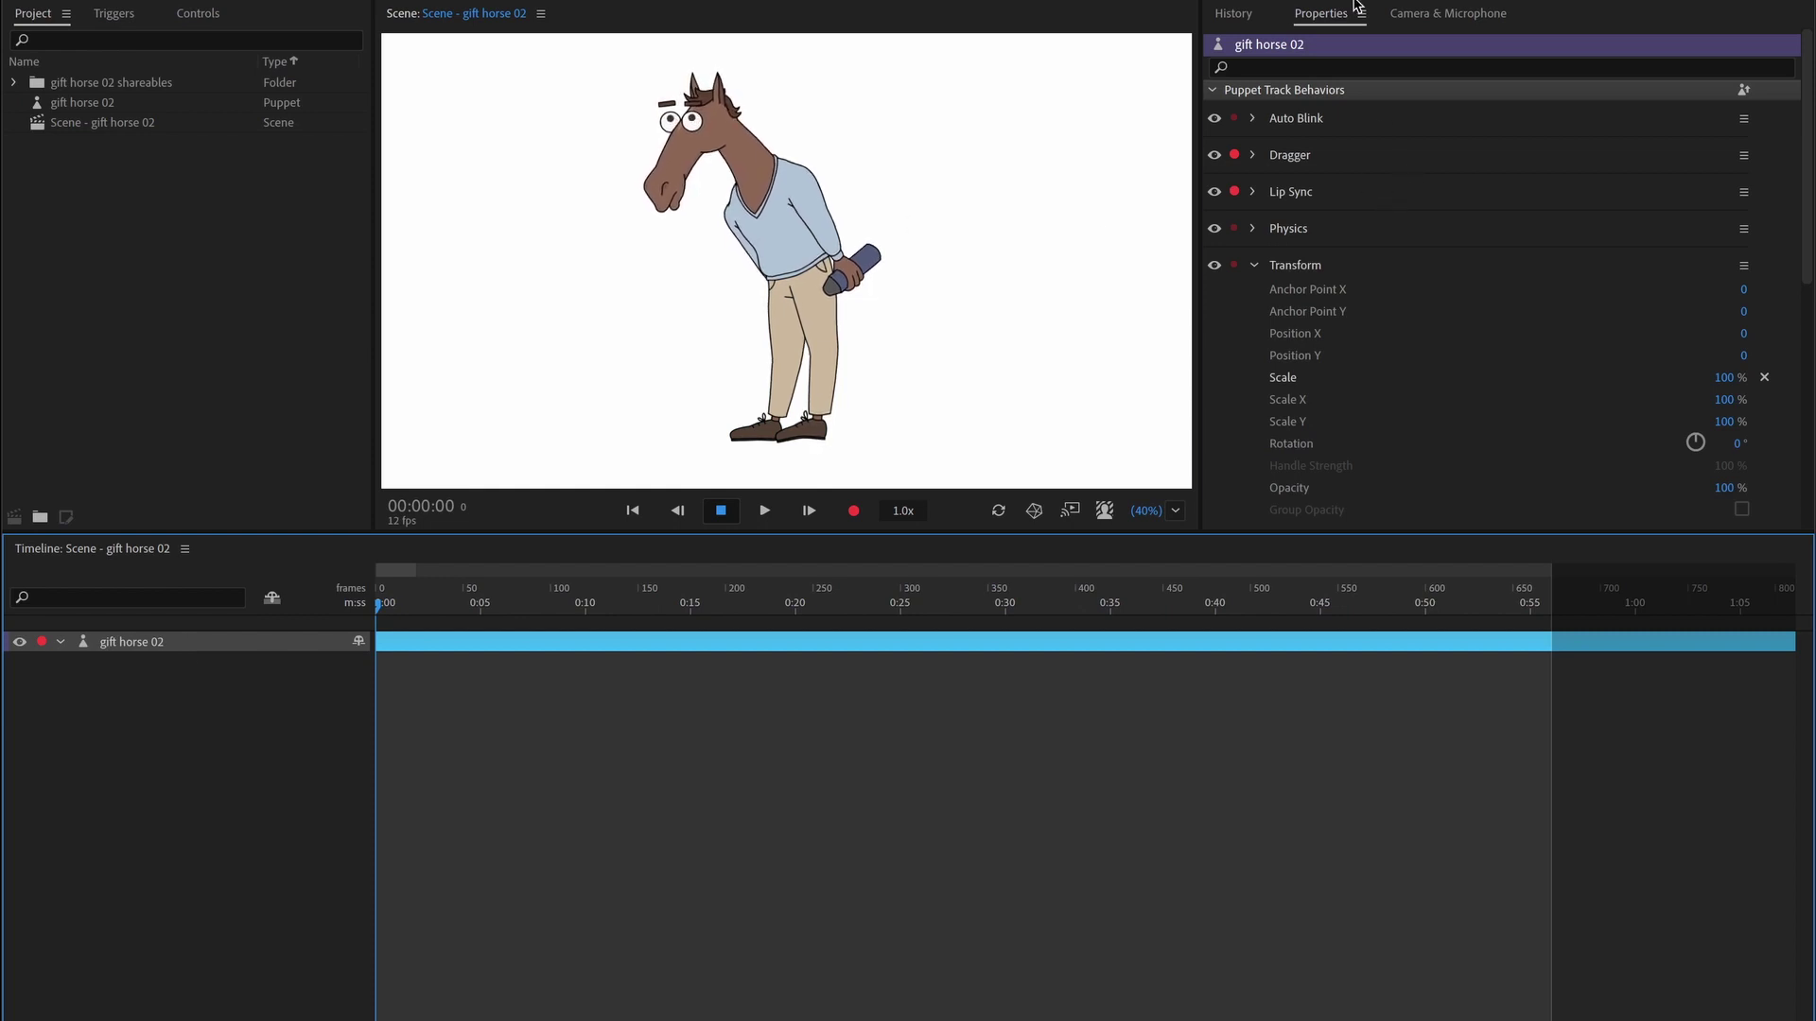
left_click(1429, 14)
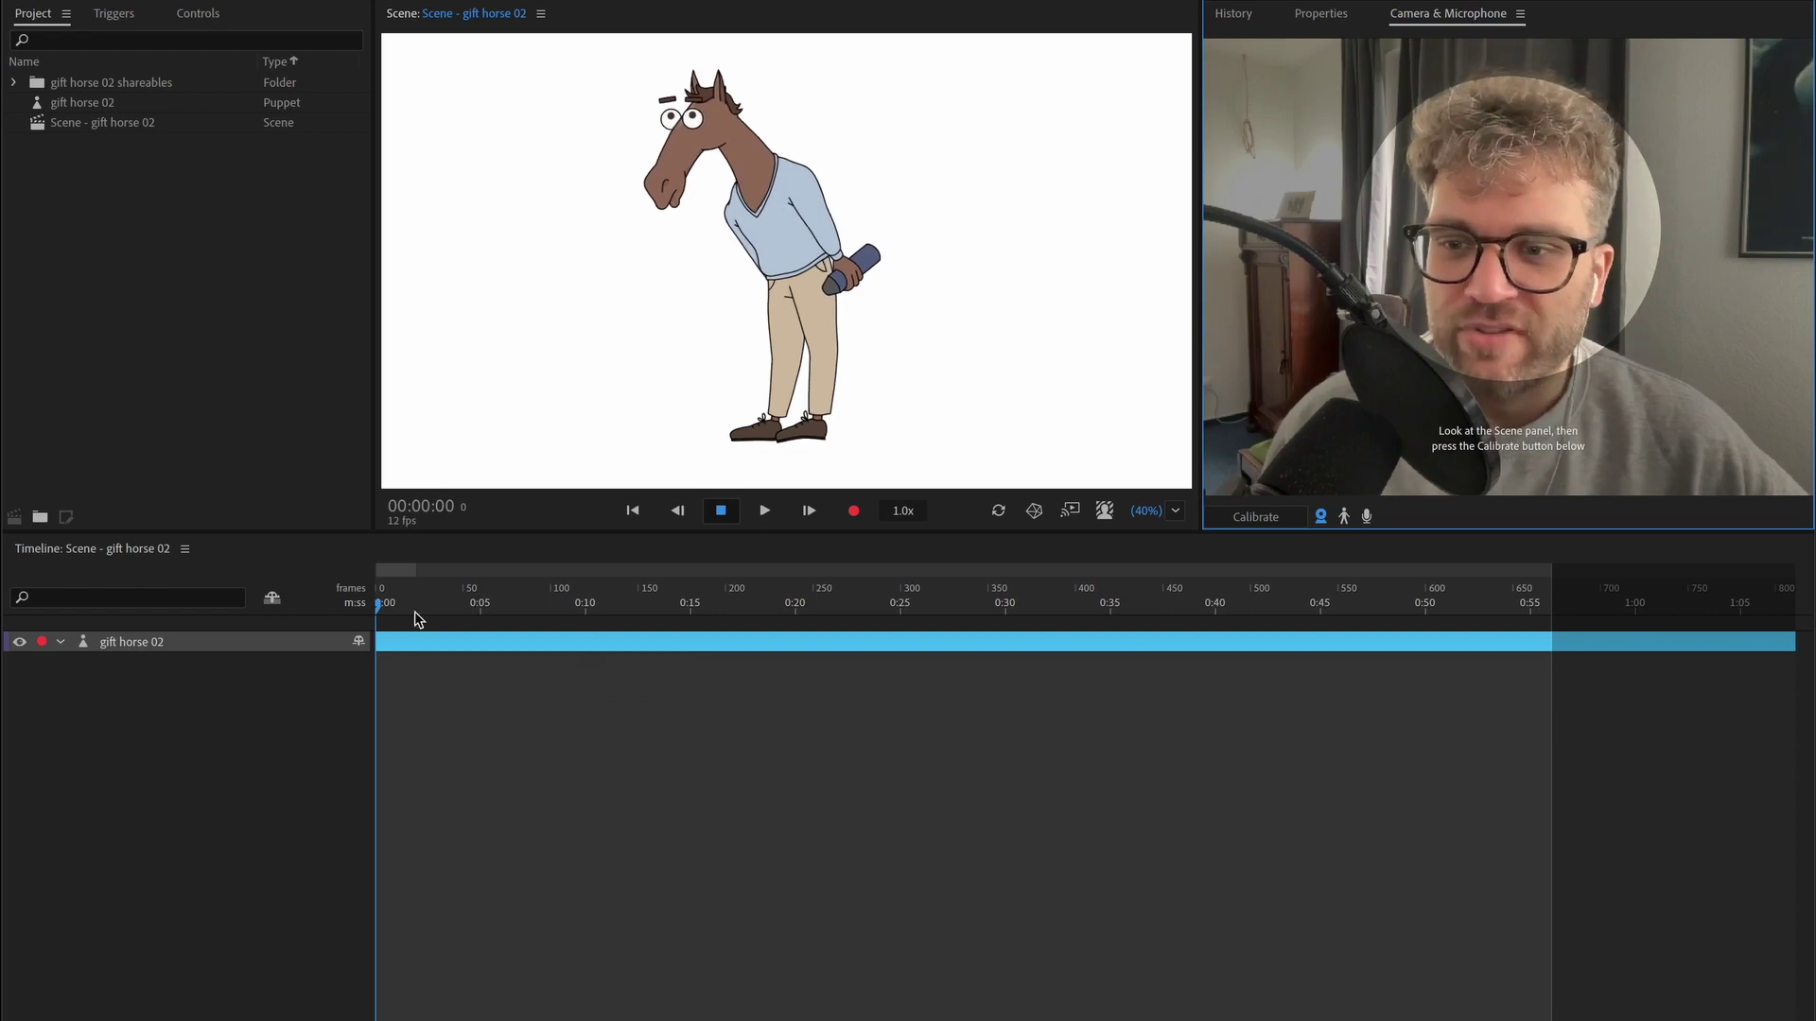
mouse_move(402, 608)
left_mouse_down()
mouse_move(641, 606)
mouse_move(376, 605)
left_mouse_up()
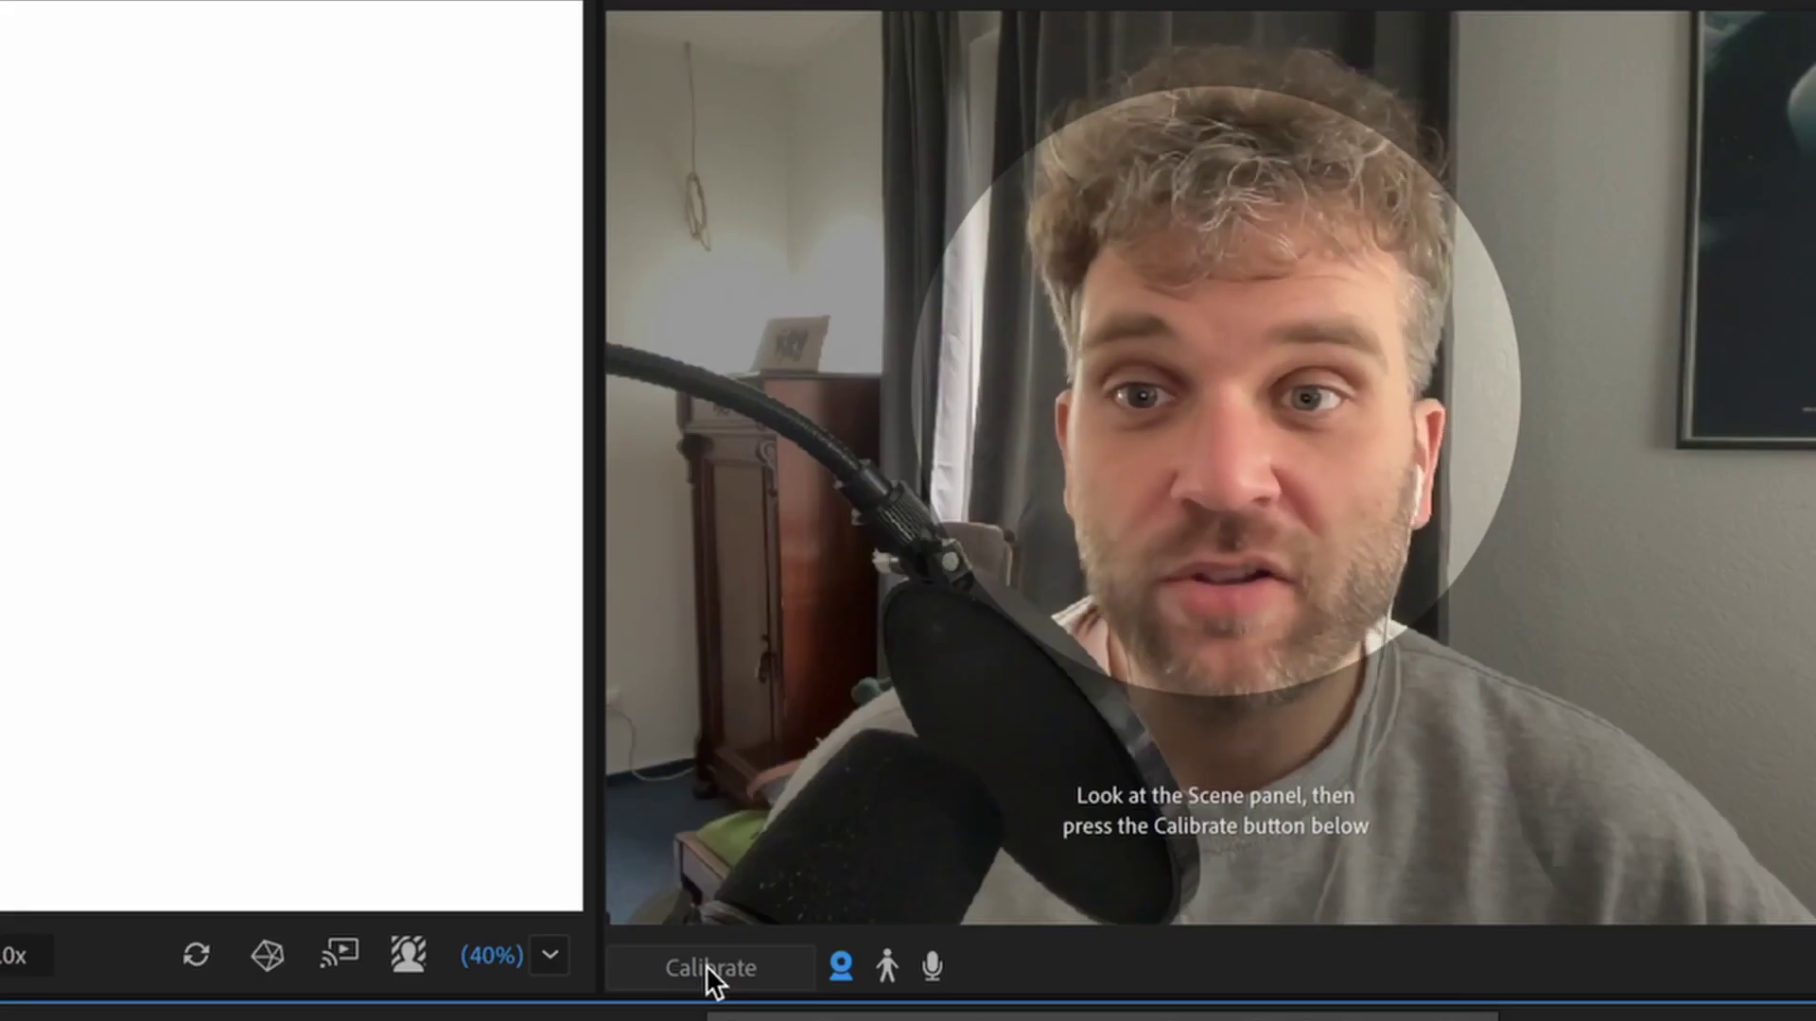
left_click(706, 966)
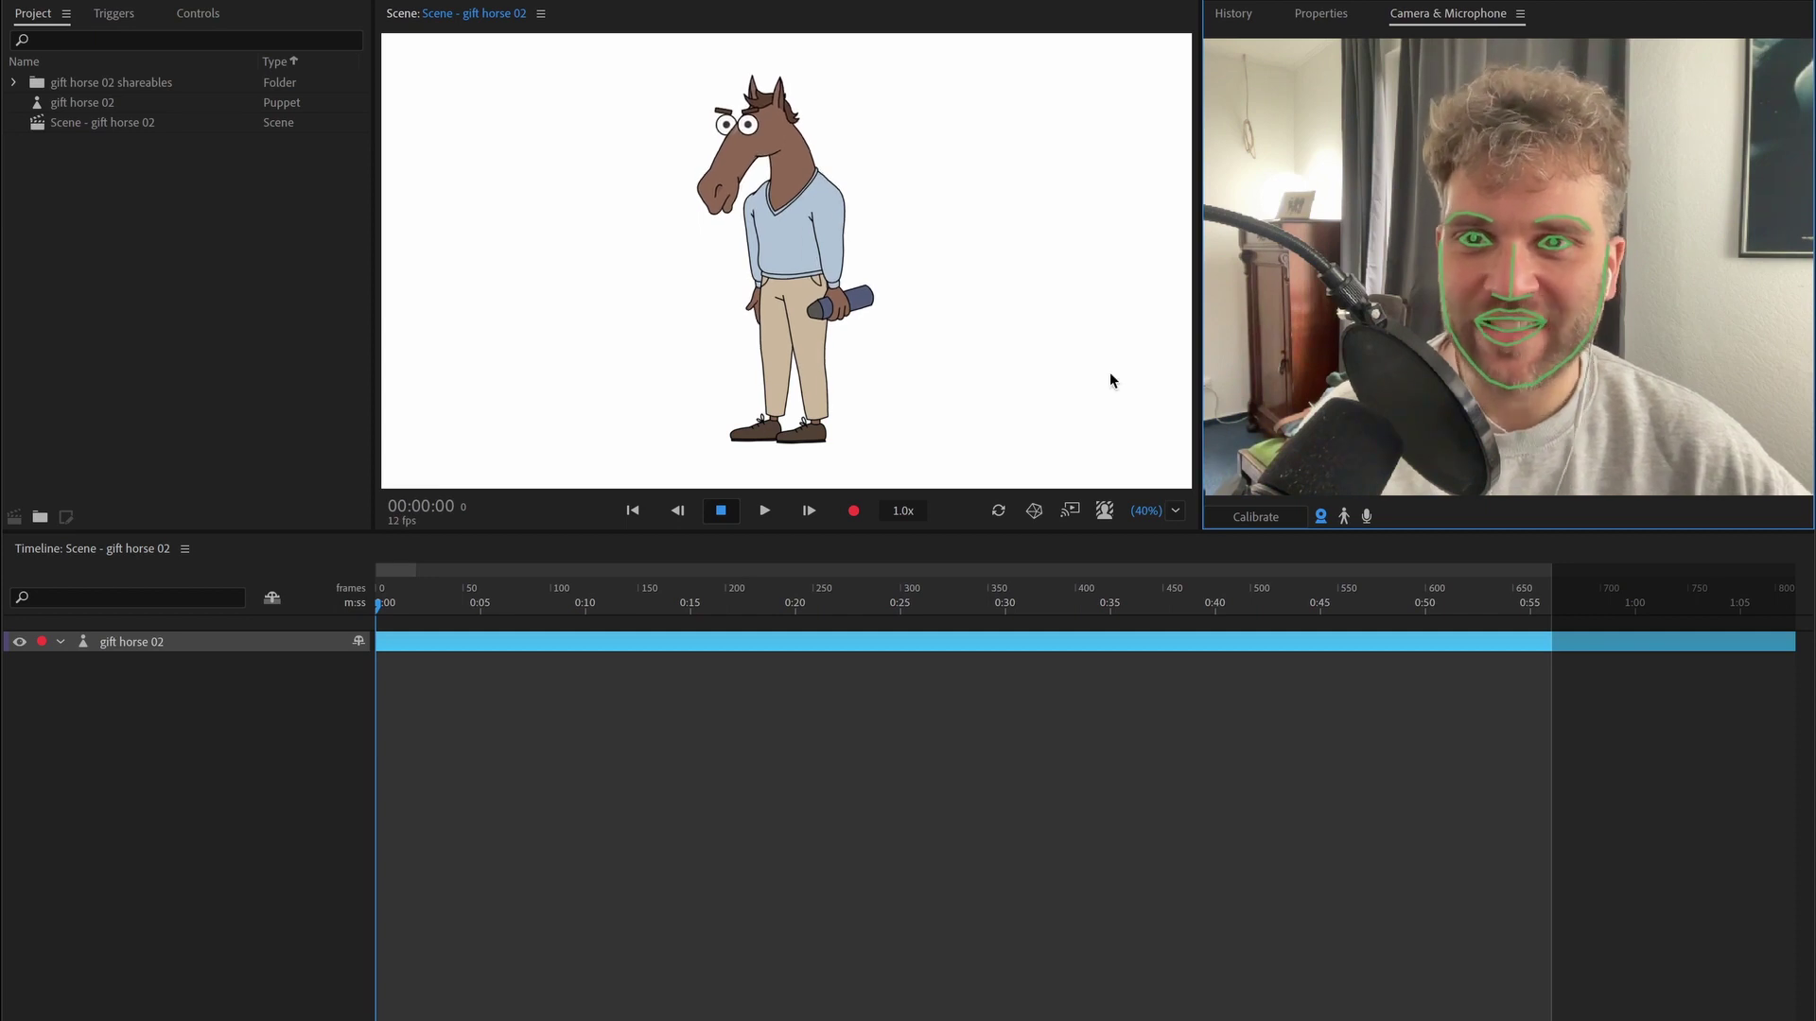
left_click(1248, 518)
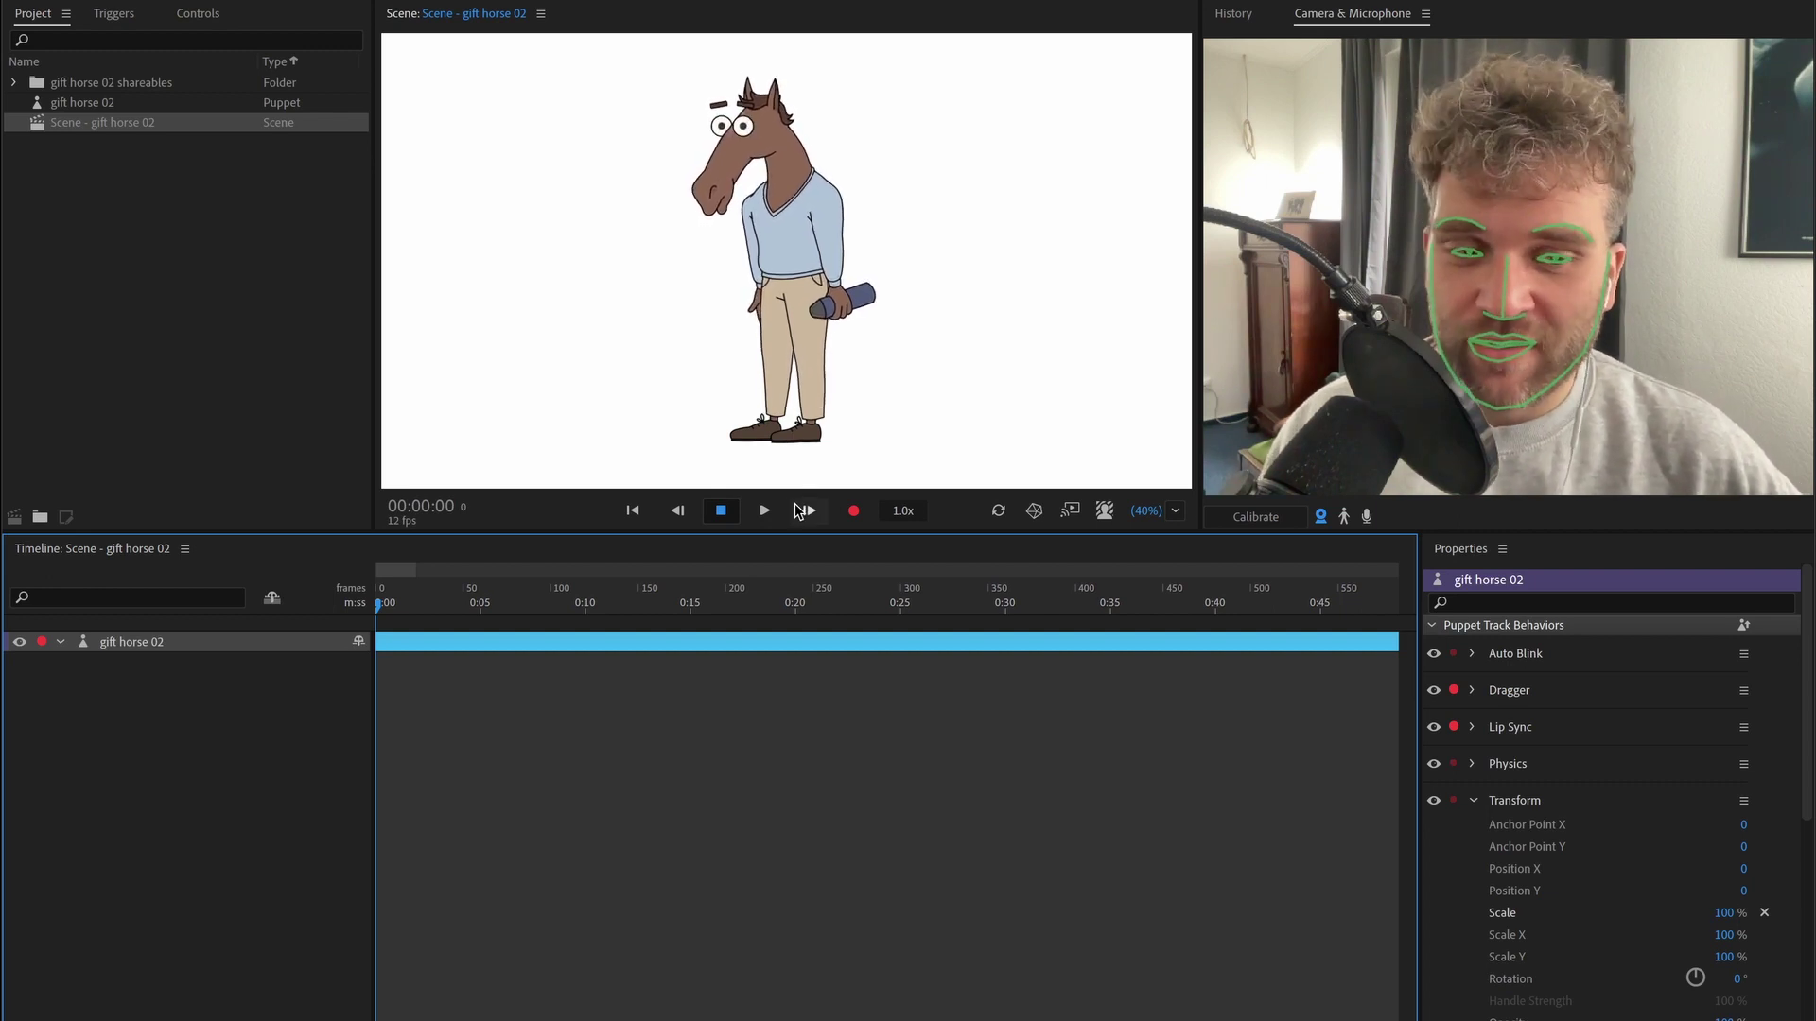
- Try repositioning the puppet's hand that holds the blue object, and refresh the scene
left_click(1474, 801)
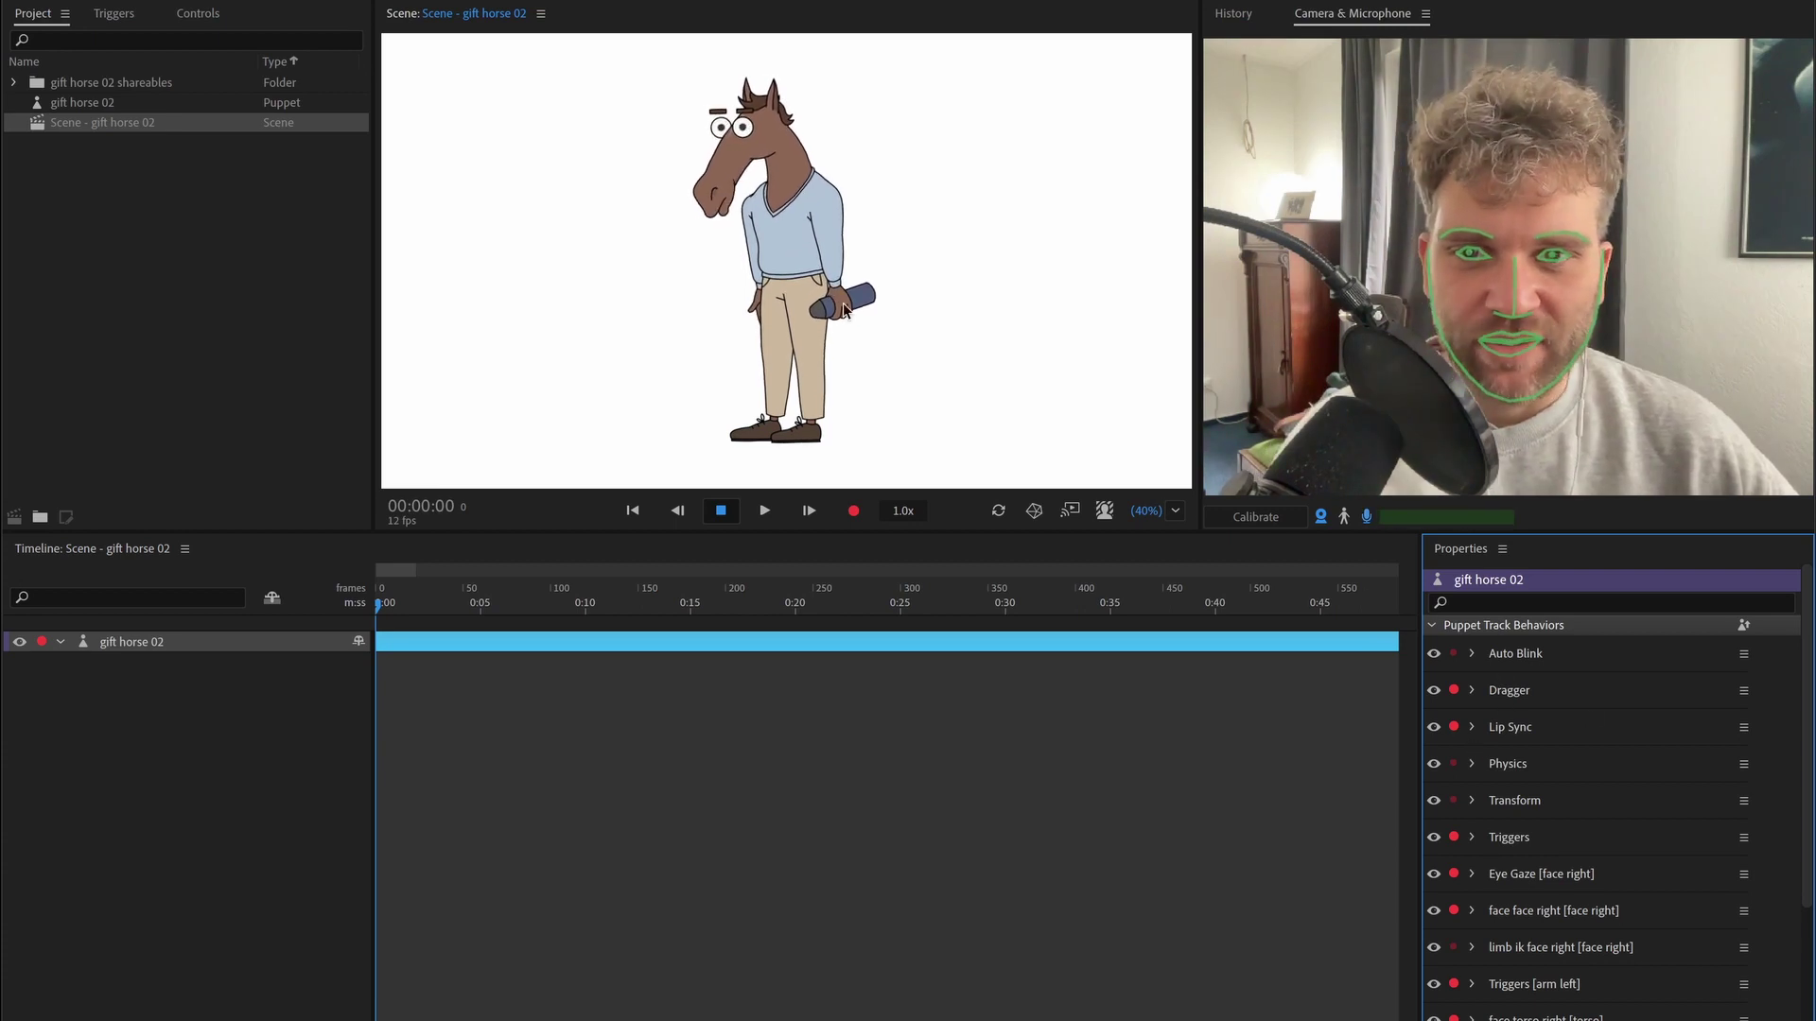
left_click_drag(838, 292, 832, 244)
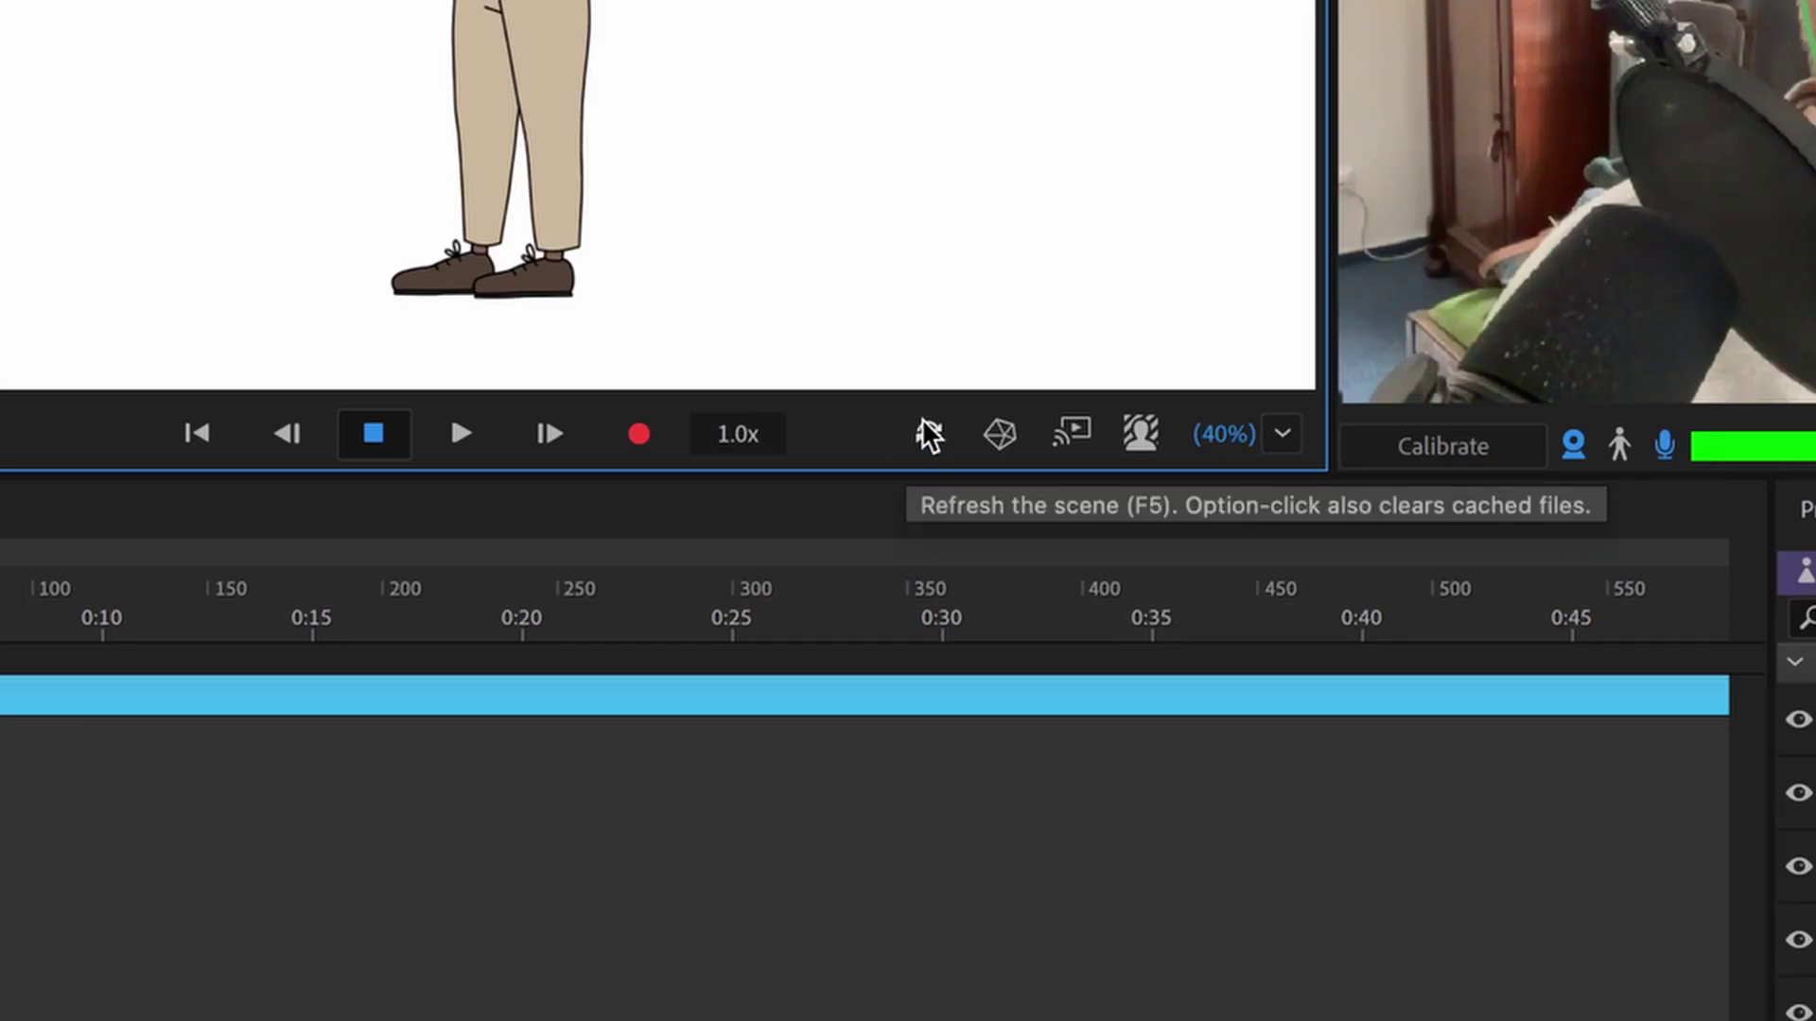
left_click(930, 437)
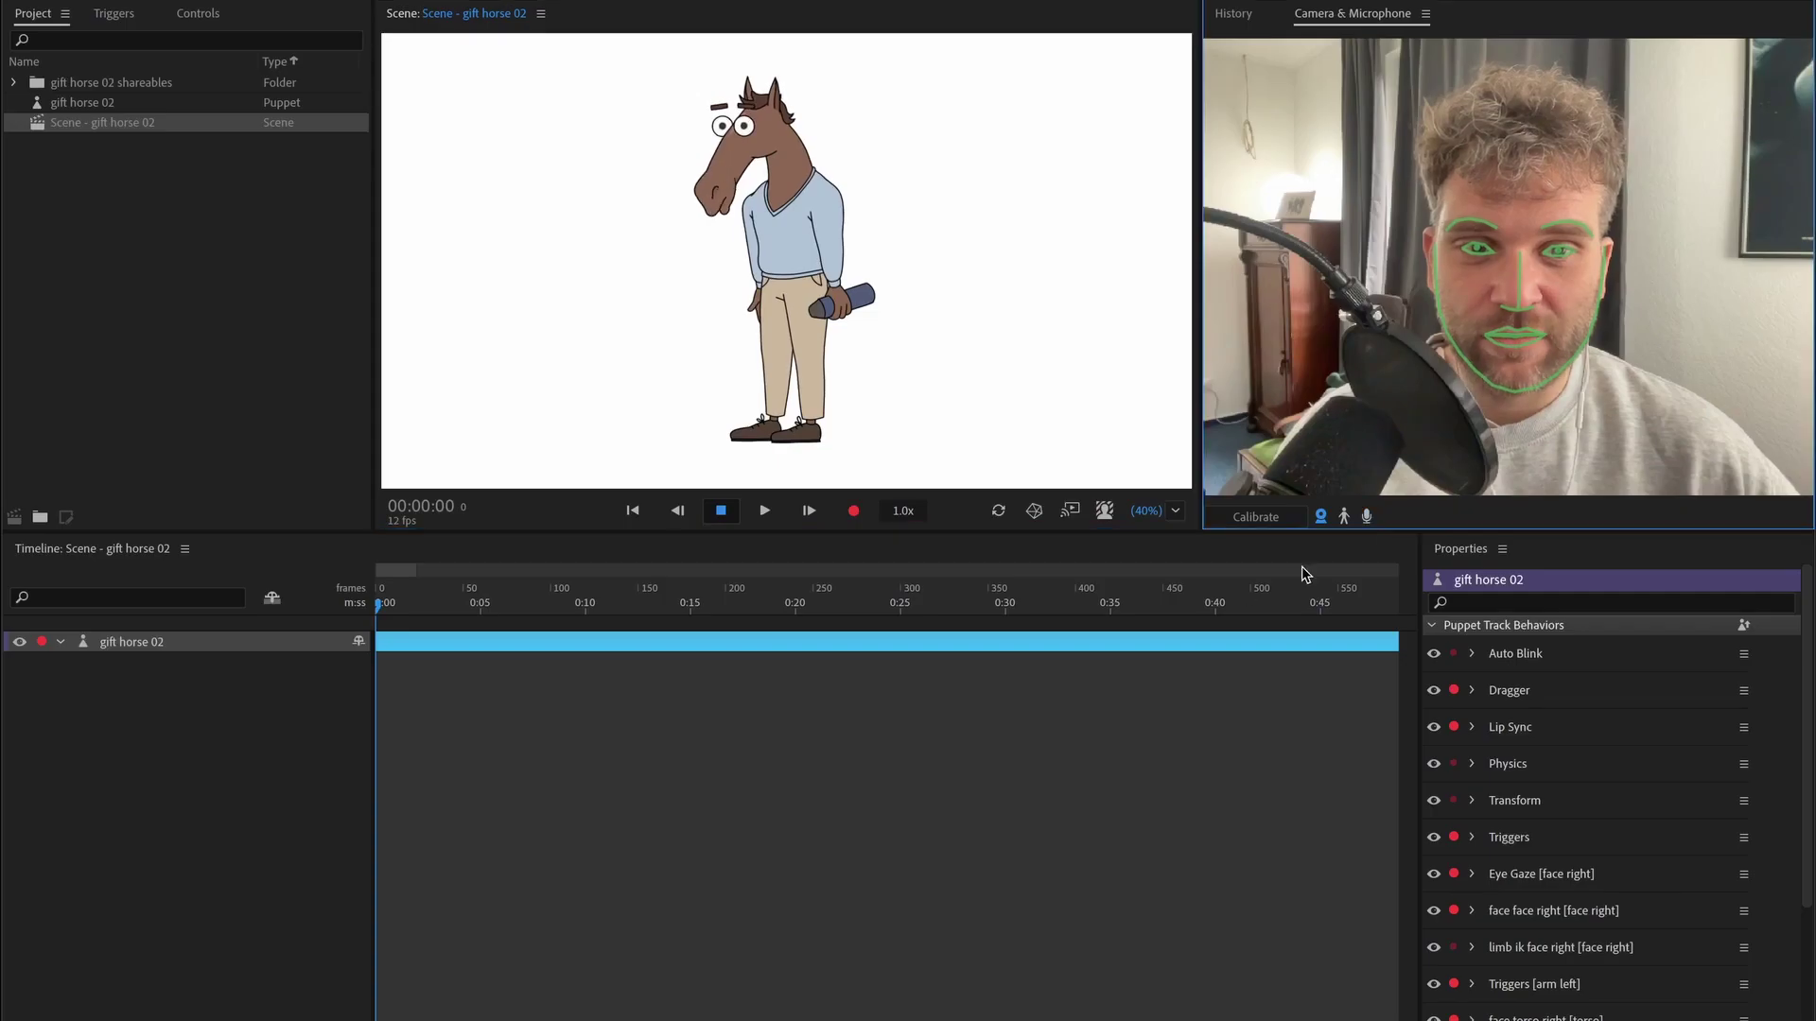
- Enable microphone input for the puppet's Lip Sync behavior
left_click(1365, 517)
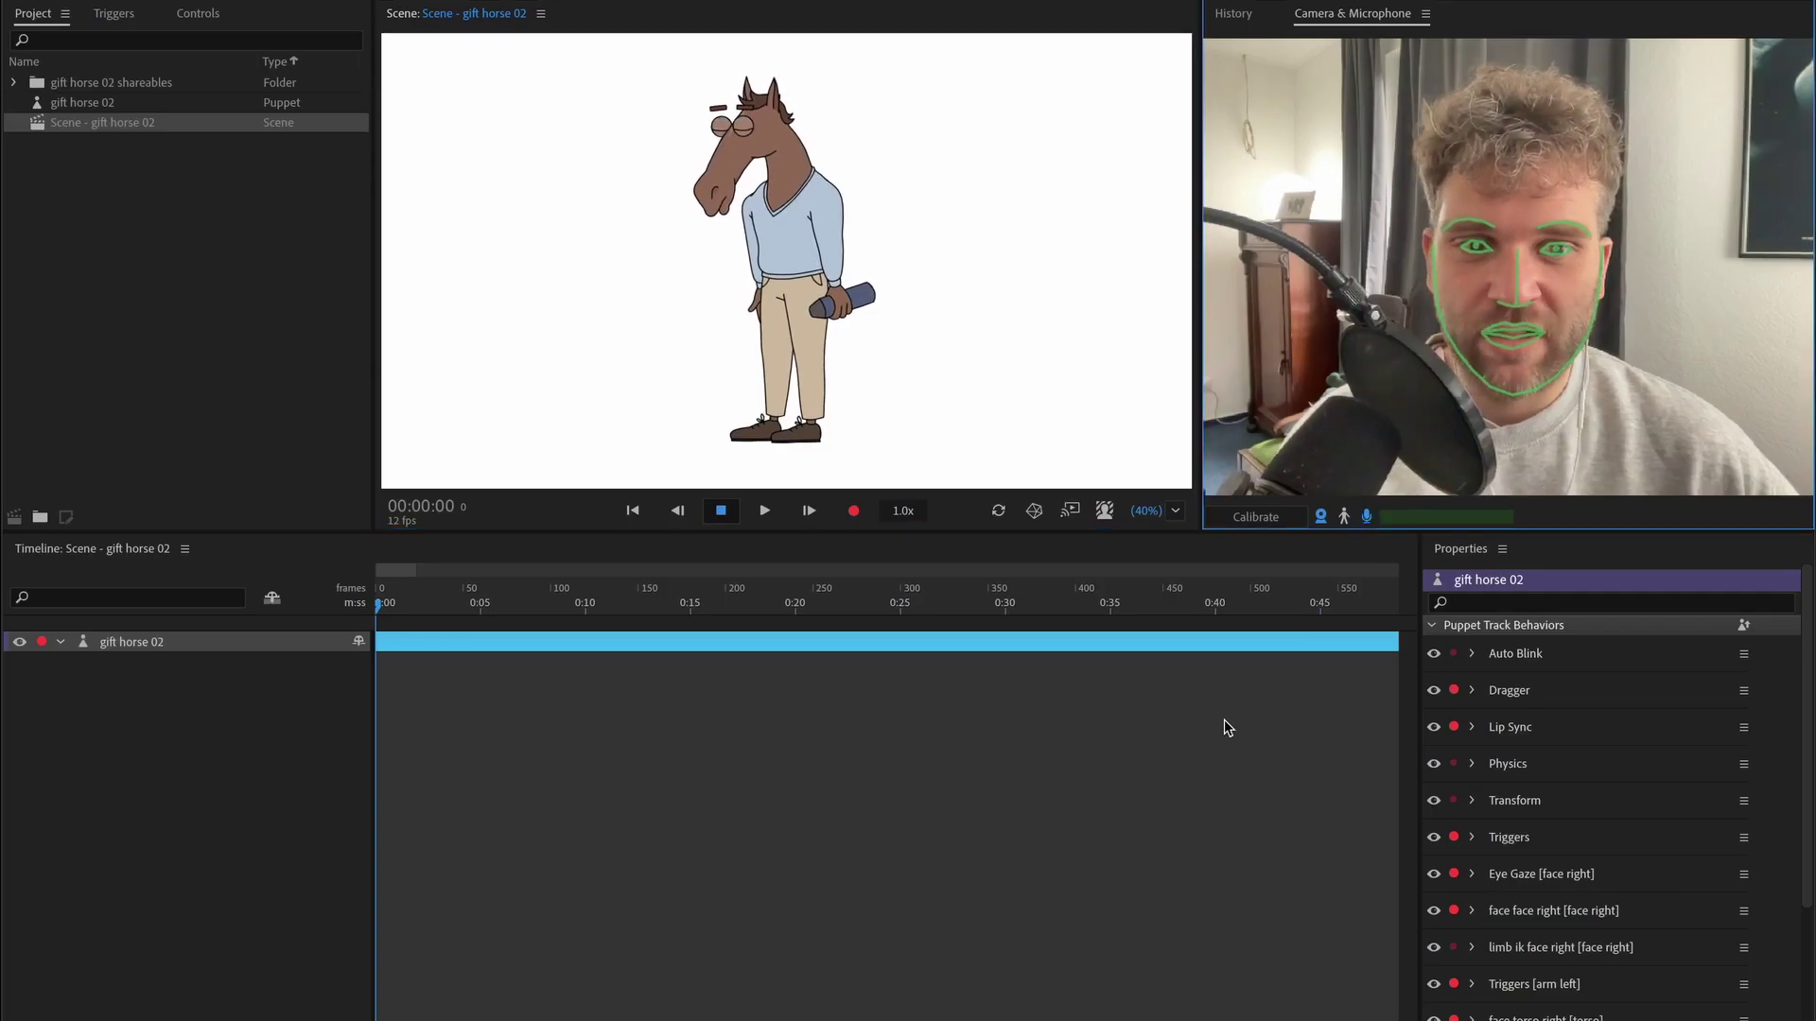
left_click(1454, 727)
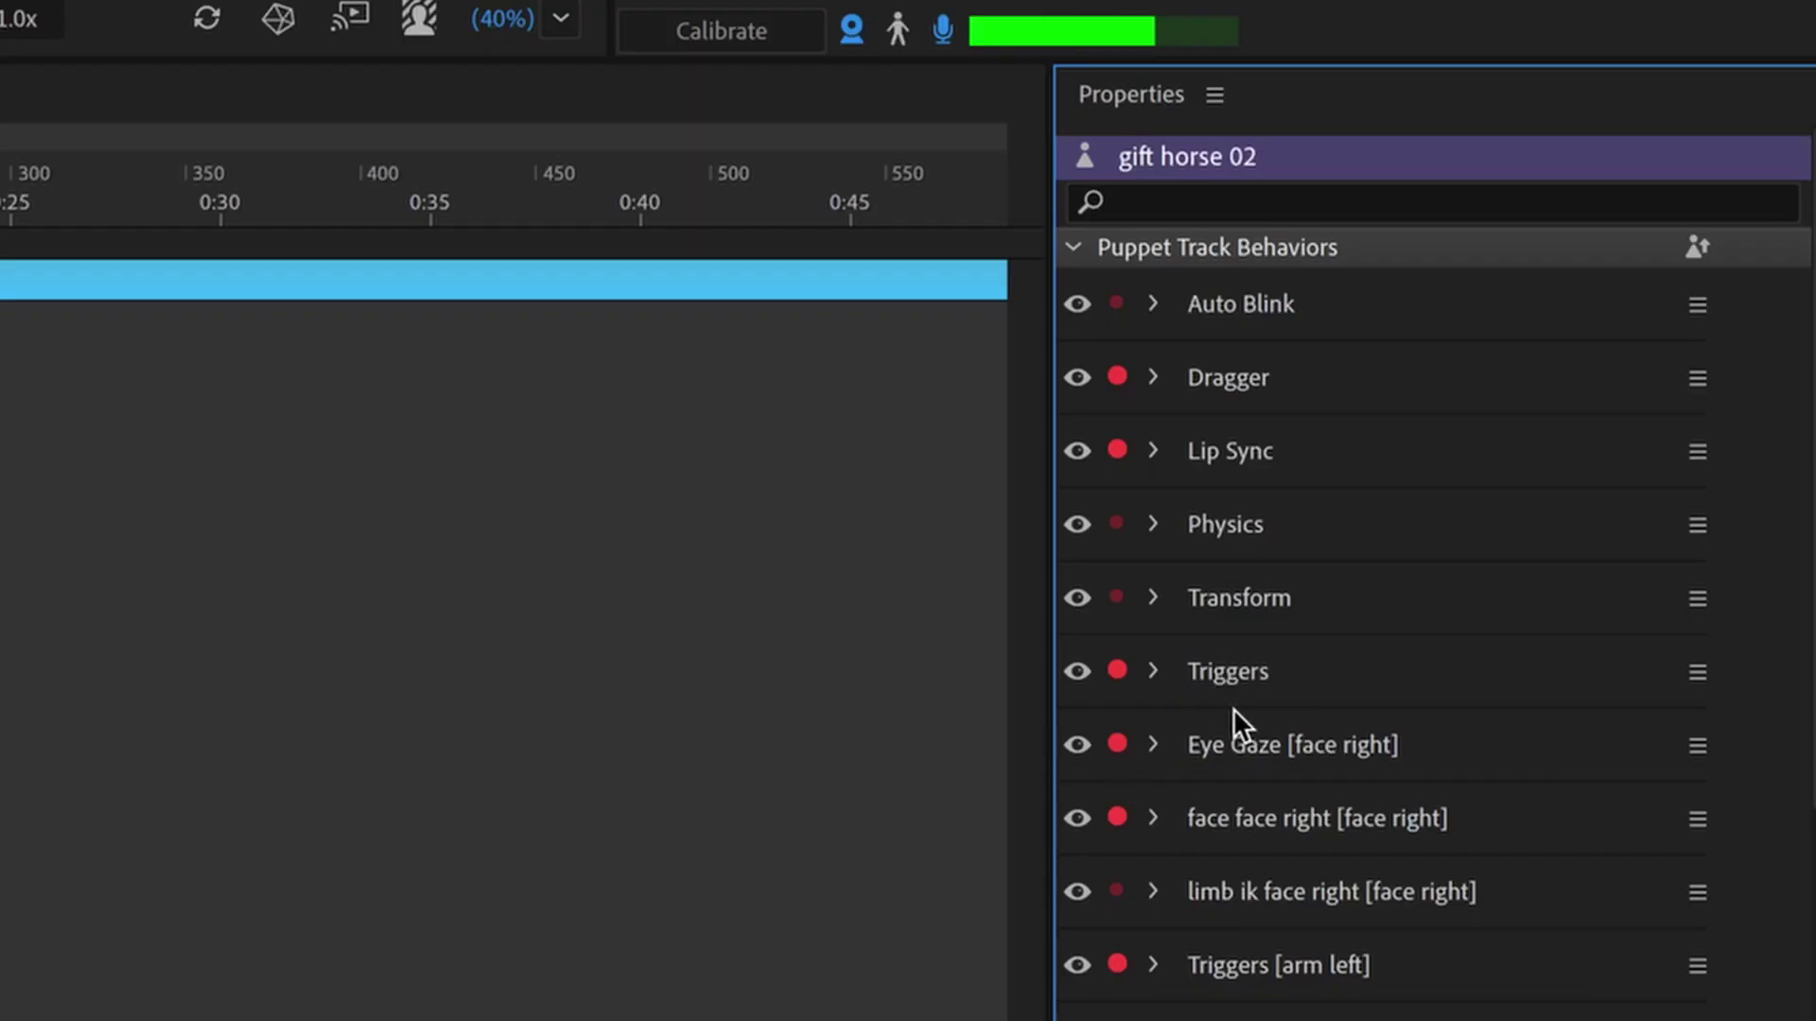
- In the Eye Gaze [face right] behavior, disarm Camera Input and arm Keyboard Input
scroll(1511, 854, "down", 3)
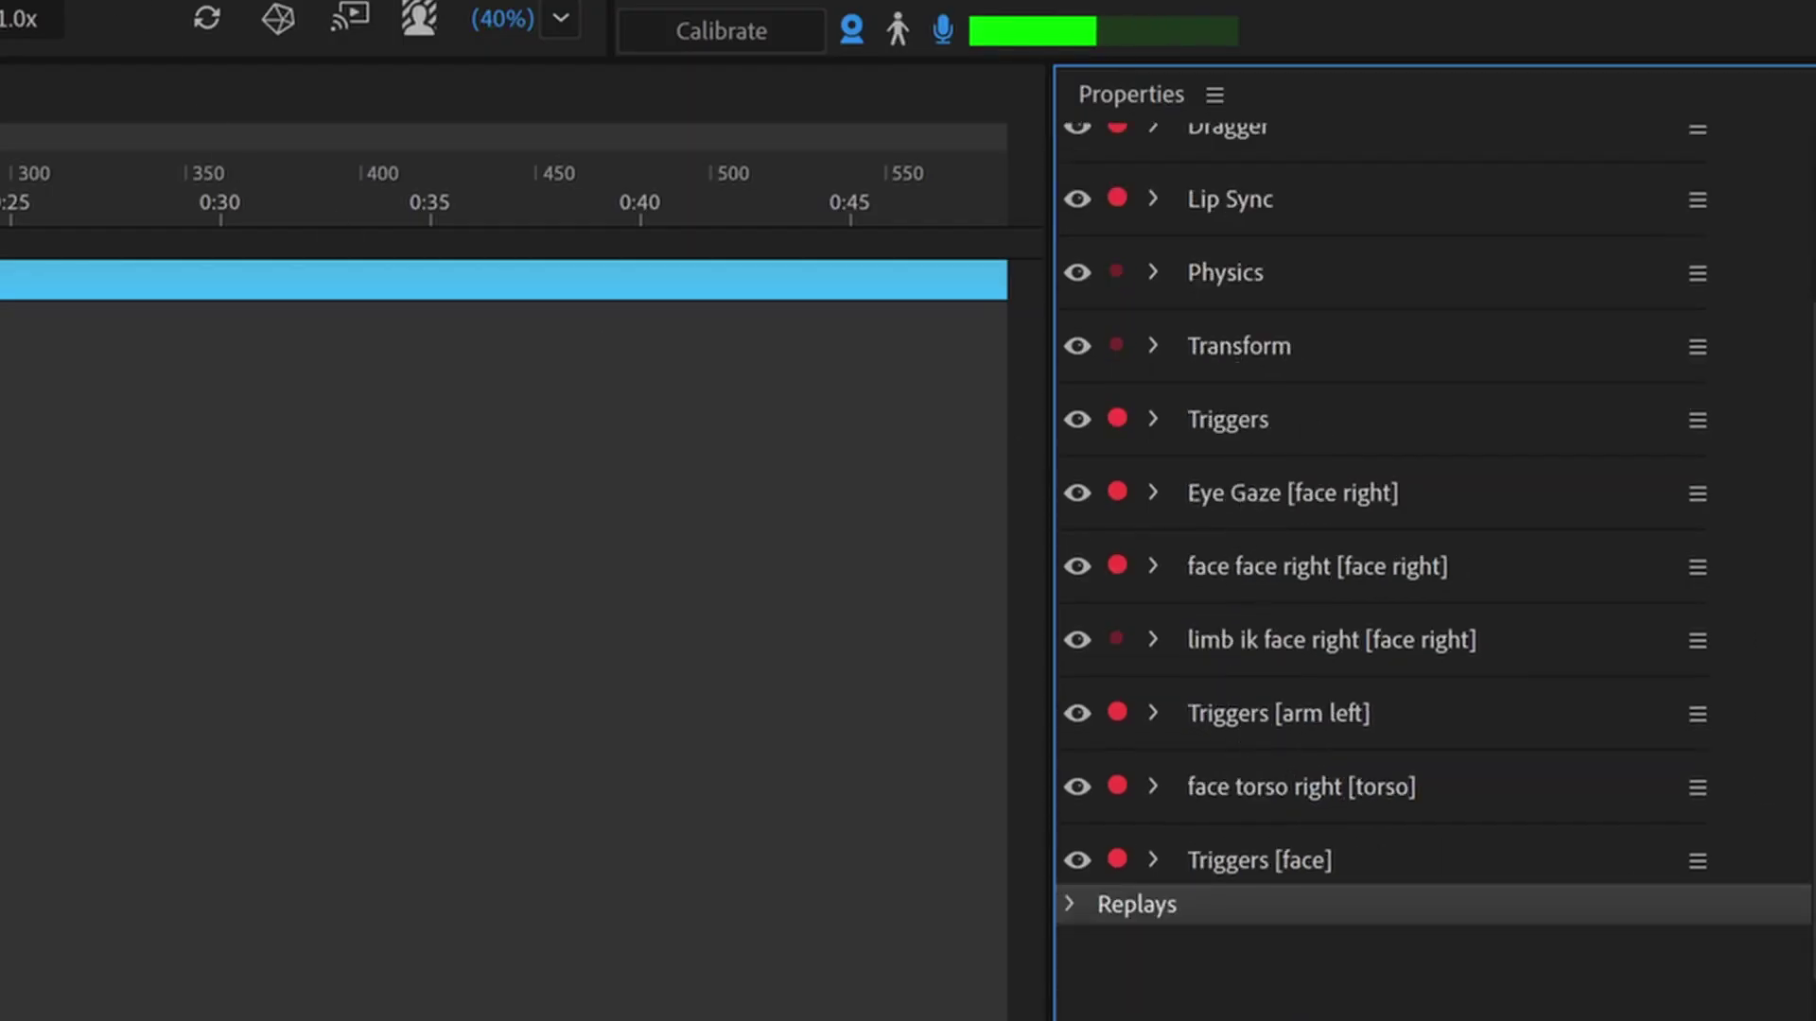
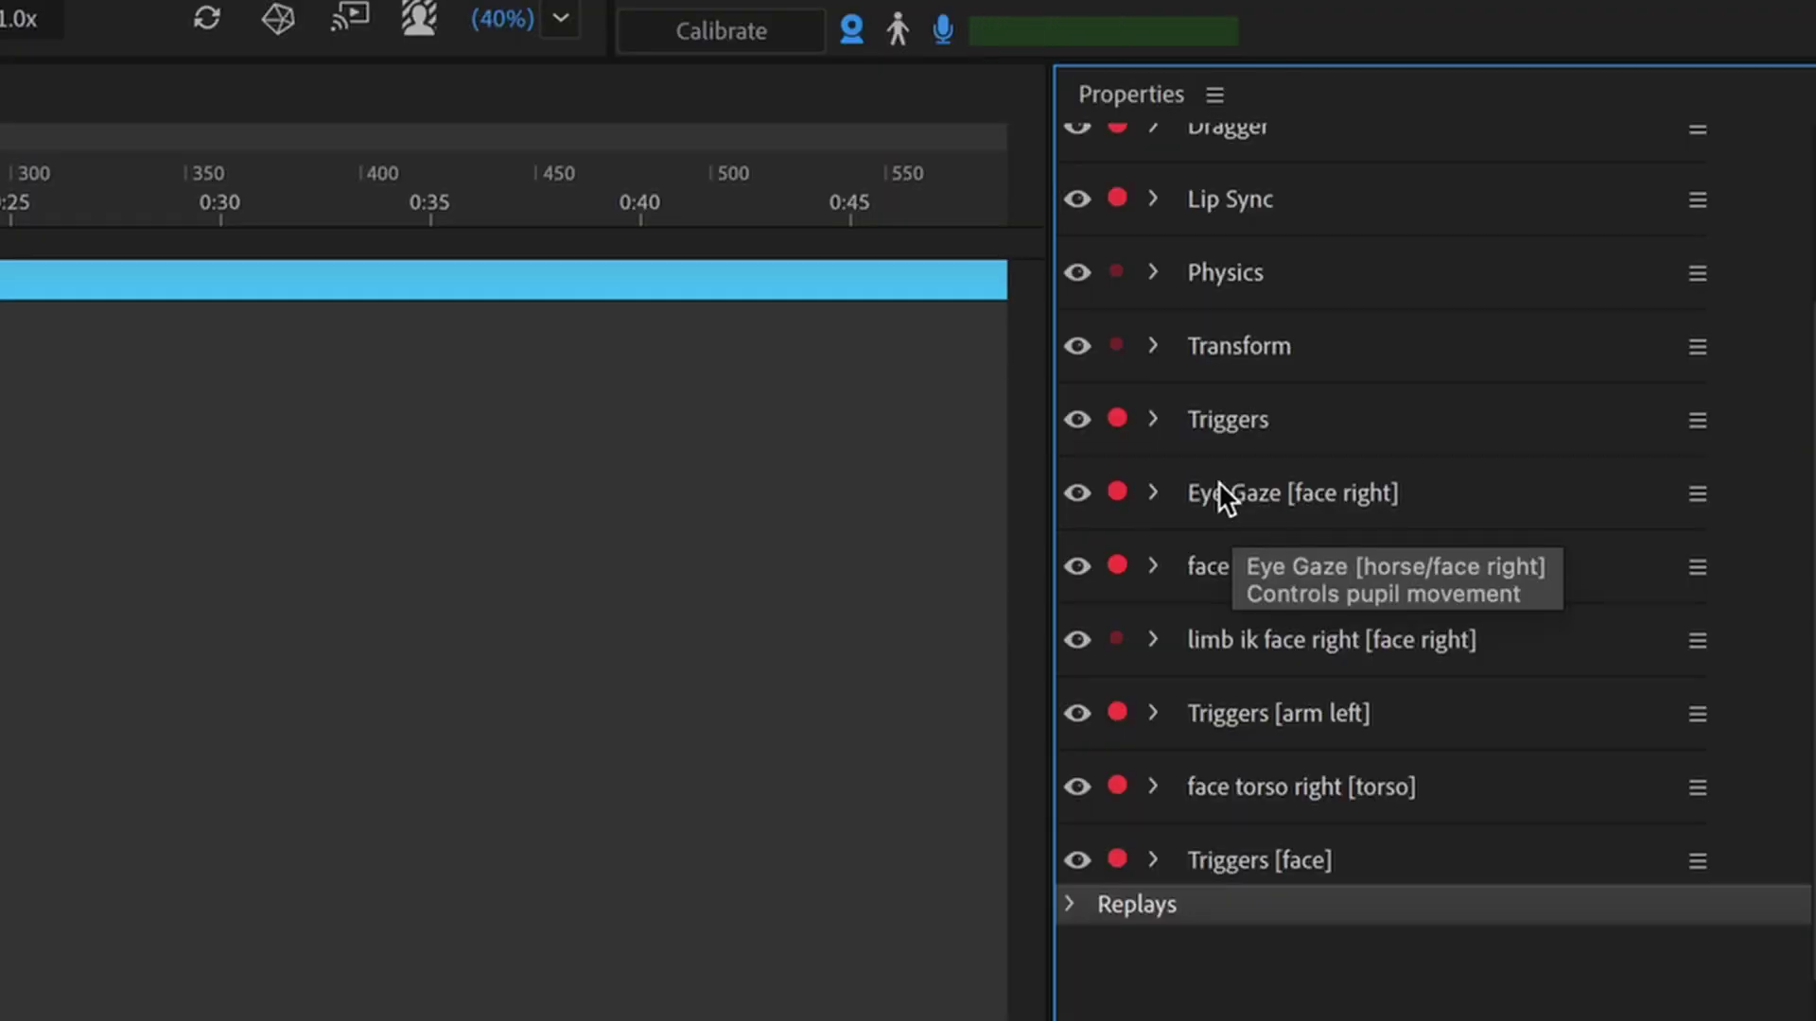
left_click(1155, 495)
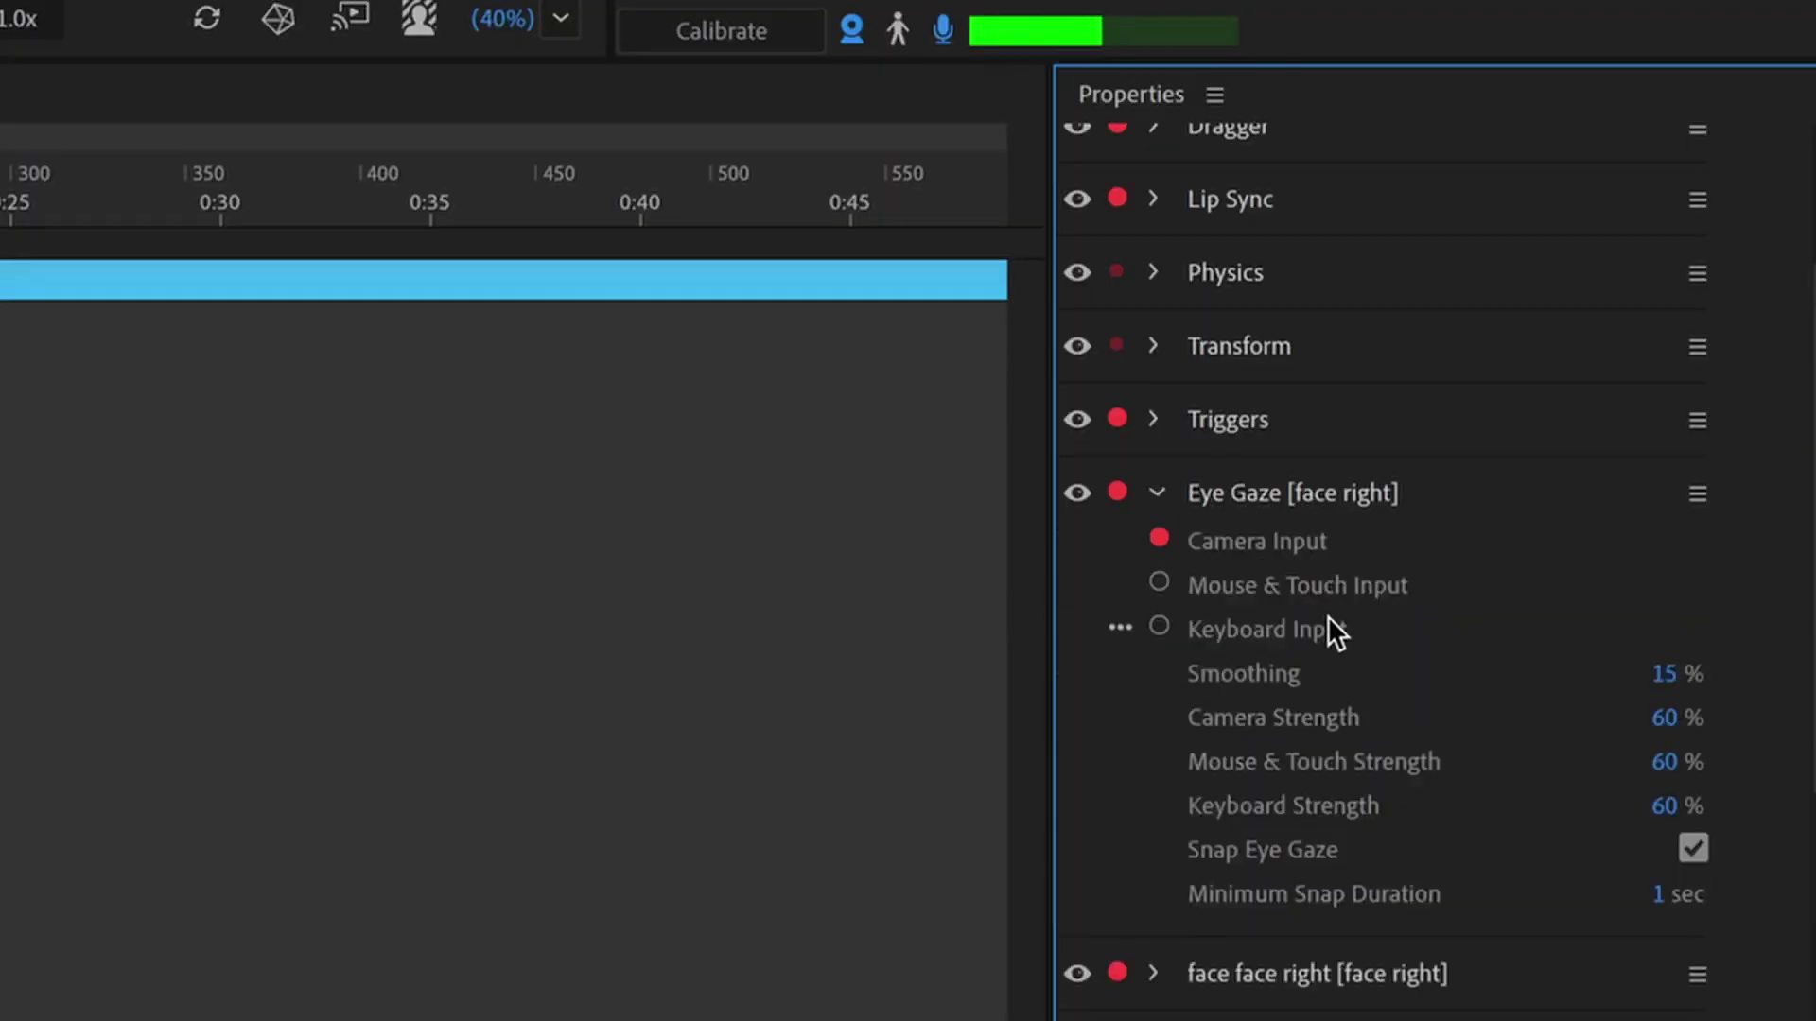
left_click(1161, 539)
left_click(1167, 628)
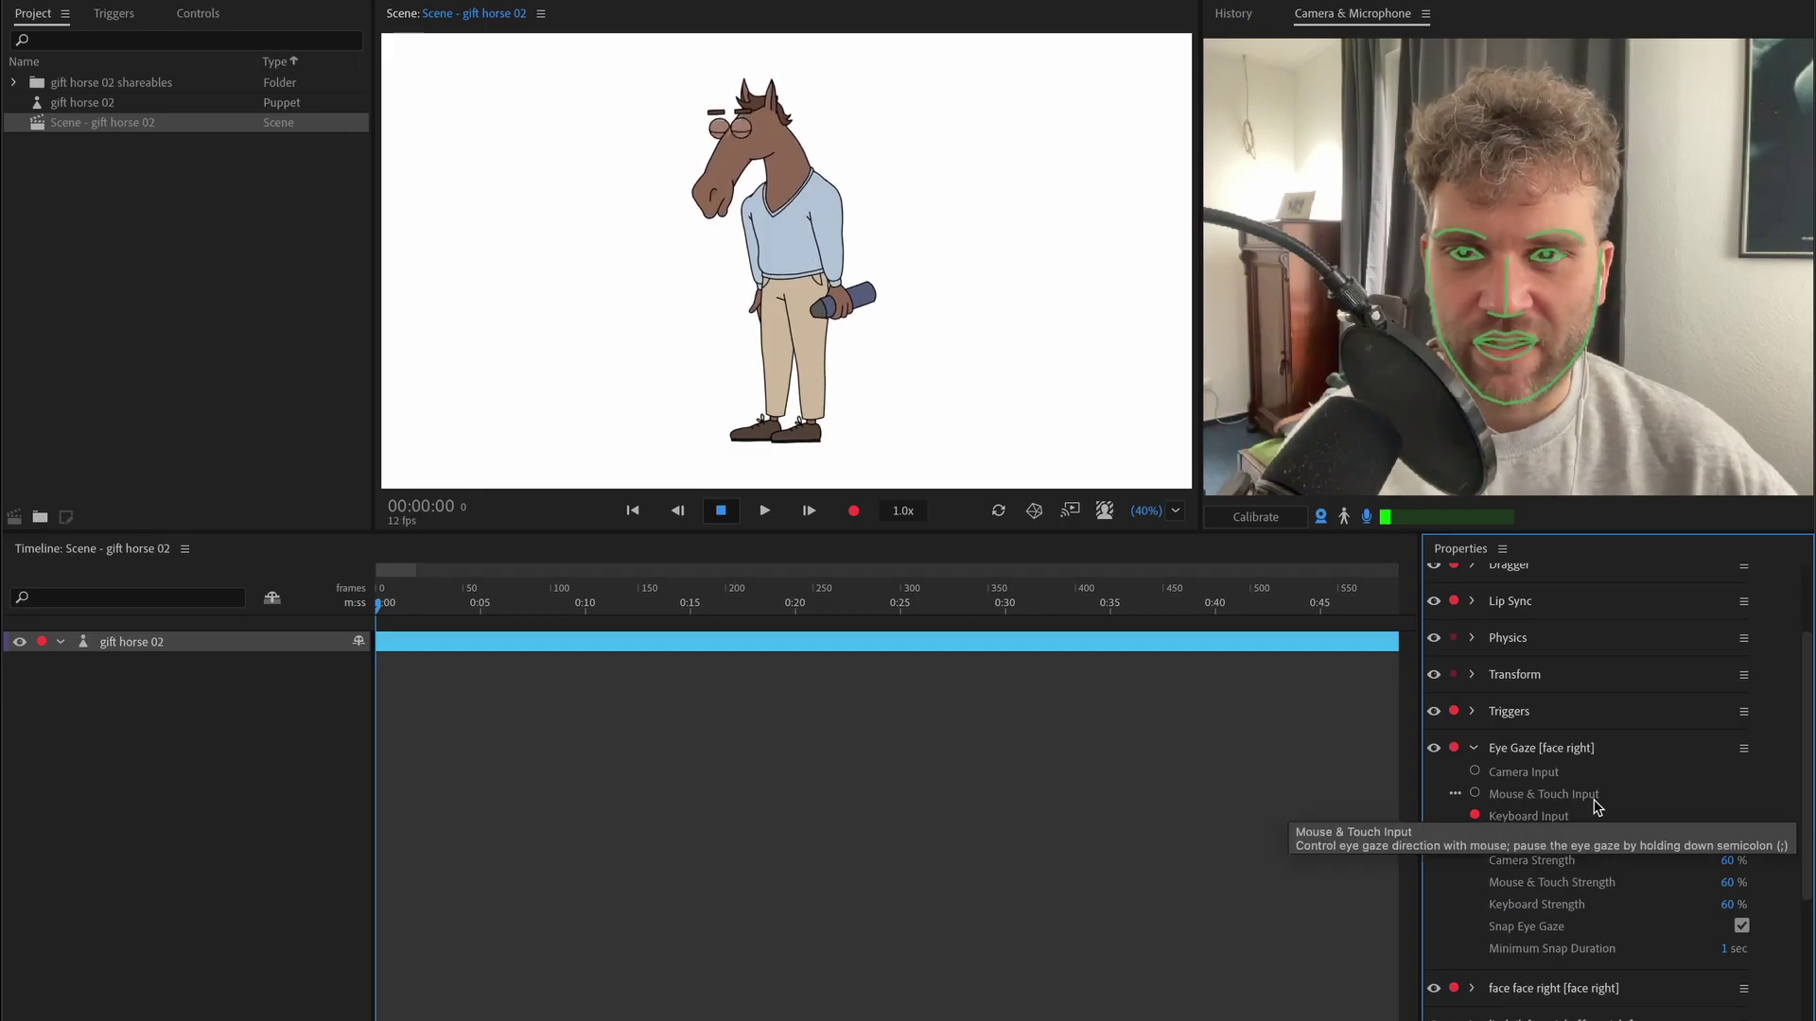
left_click(1473, 748)
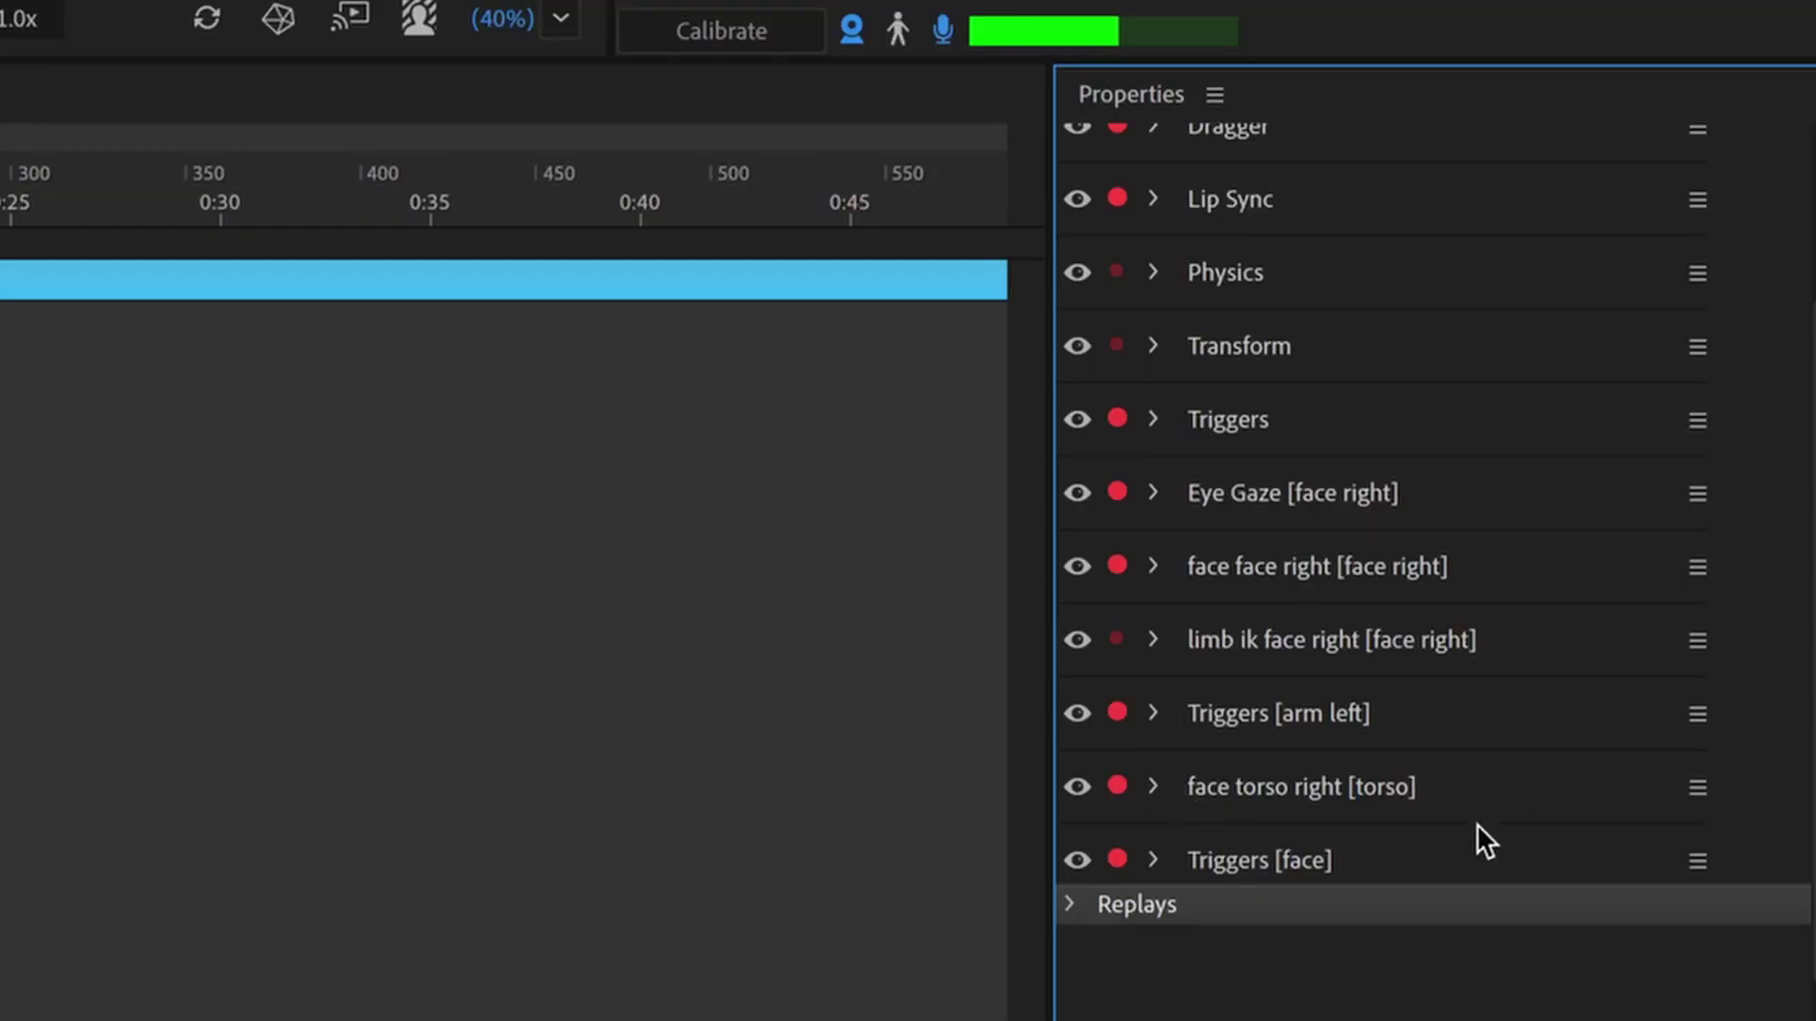
mouse_move(1207, 567)
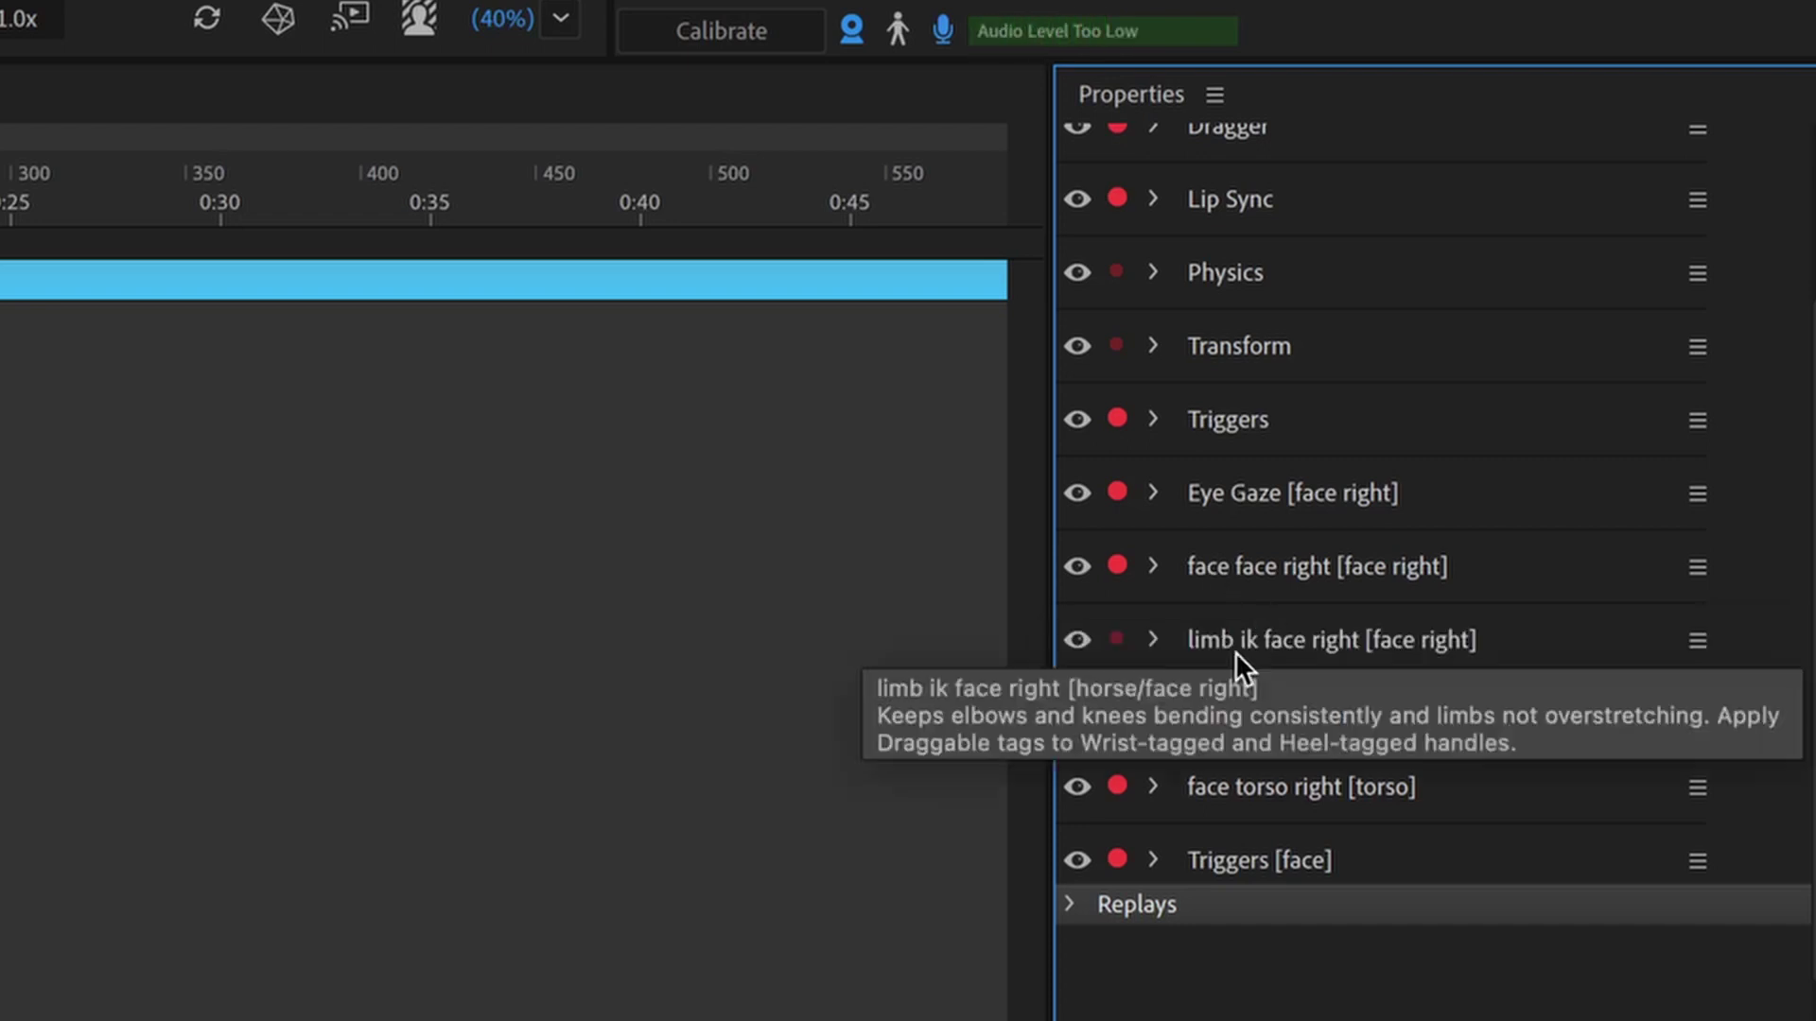
scroll(1262, 617, "down", 1)
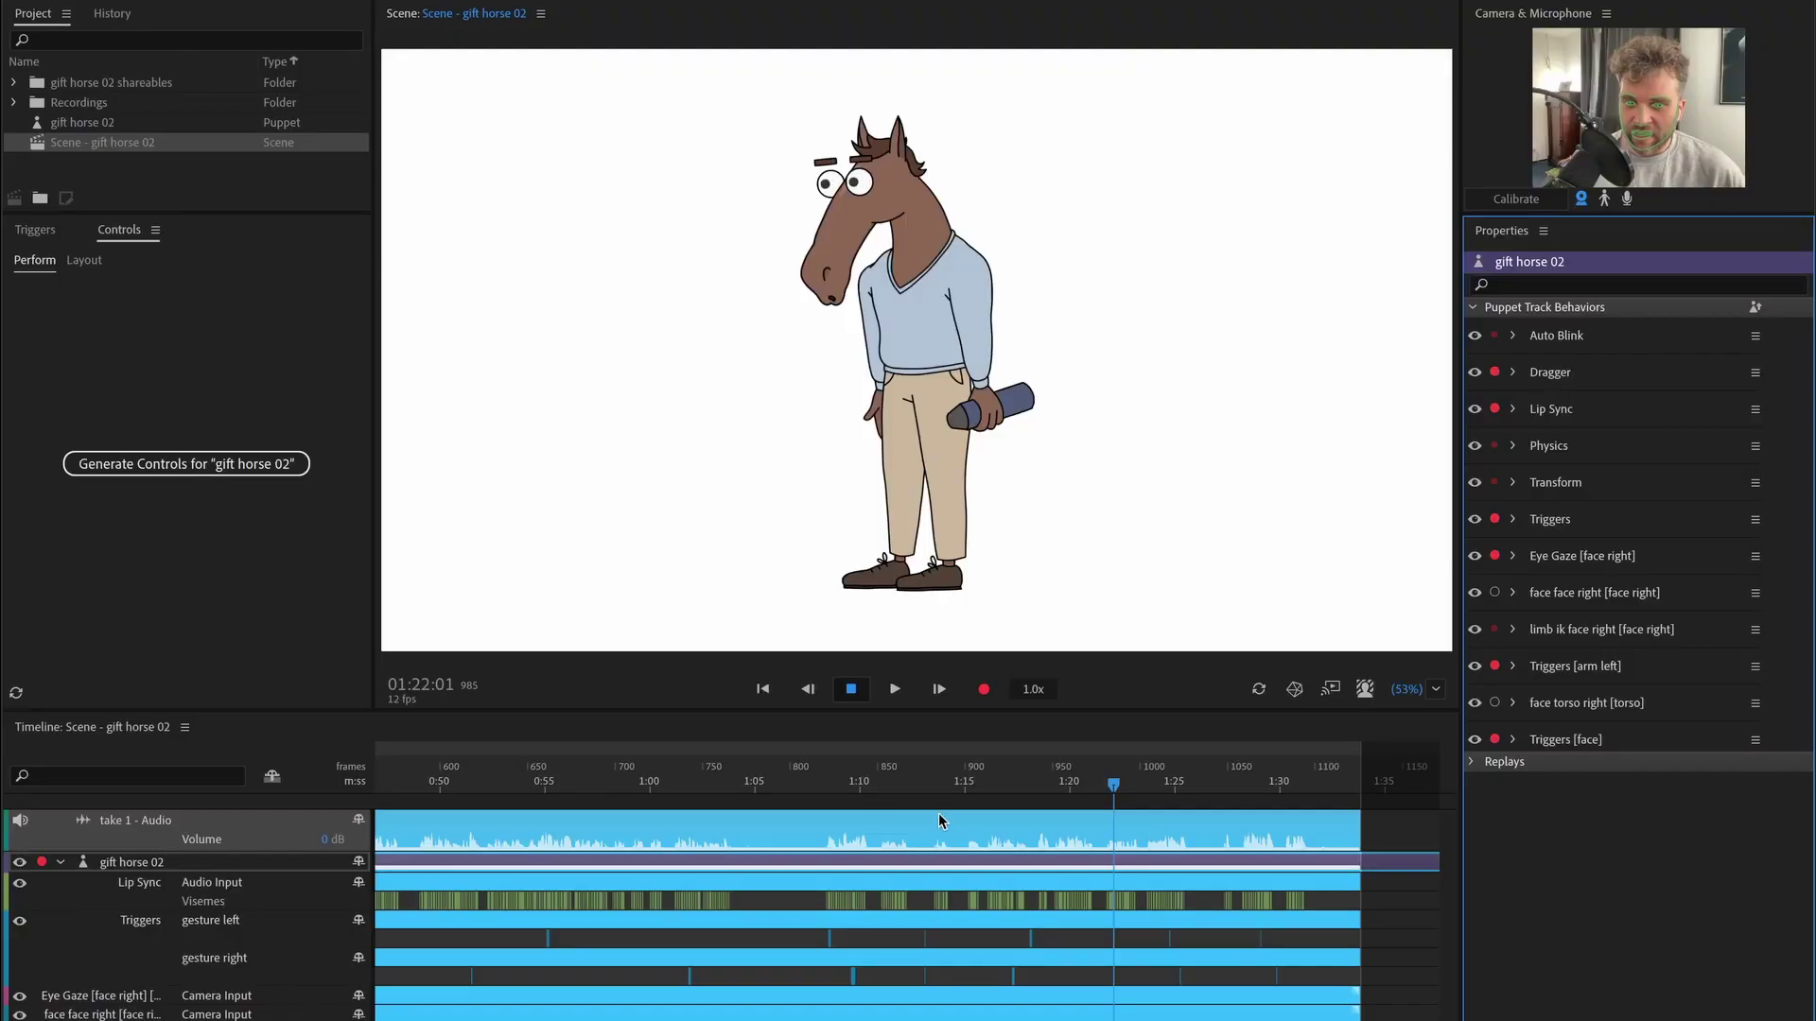
- Play back the recorded puppet performance in the timeline from an earlier point and scrub through the take
left_click_drag(899, 802, 502, 789)
key("space")
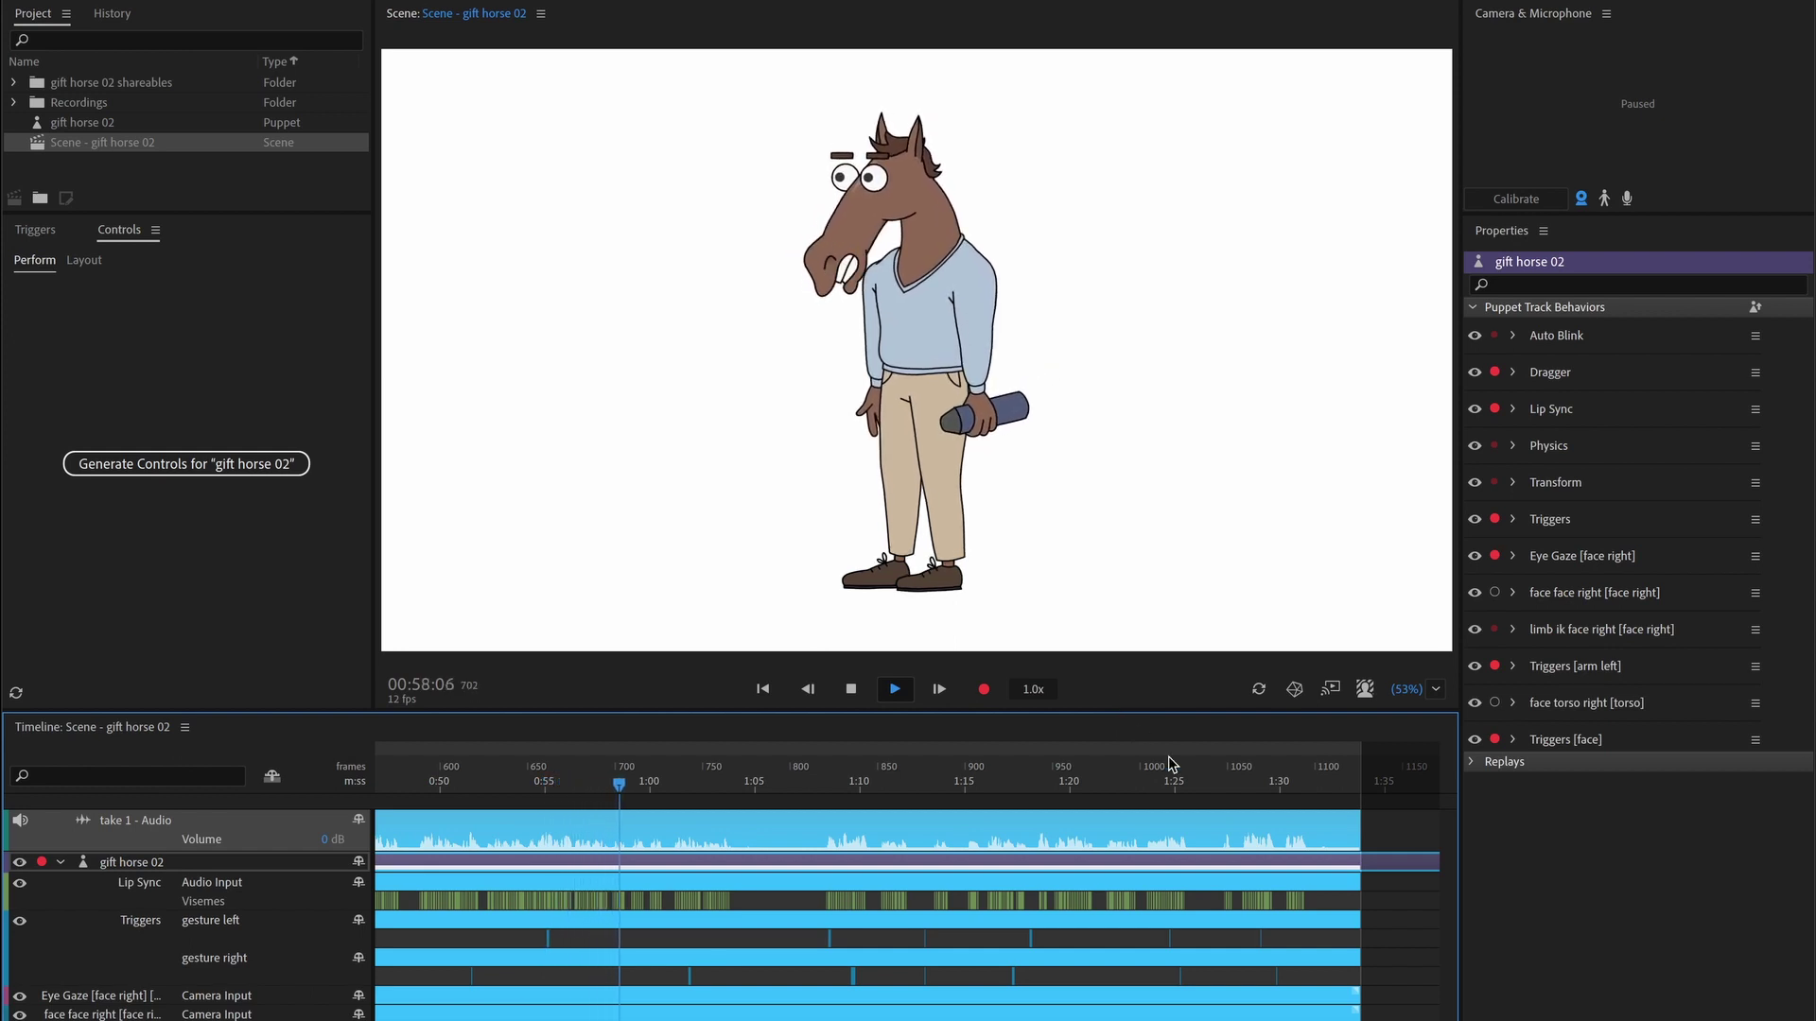
key("space")
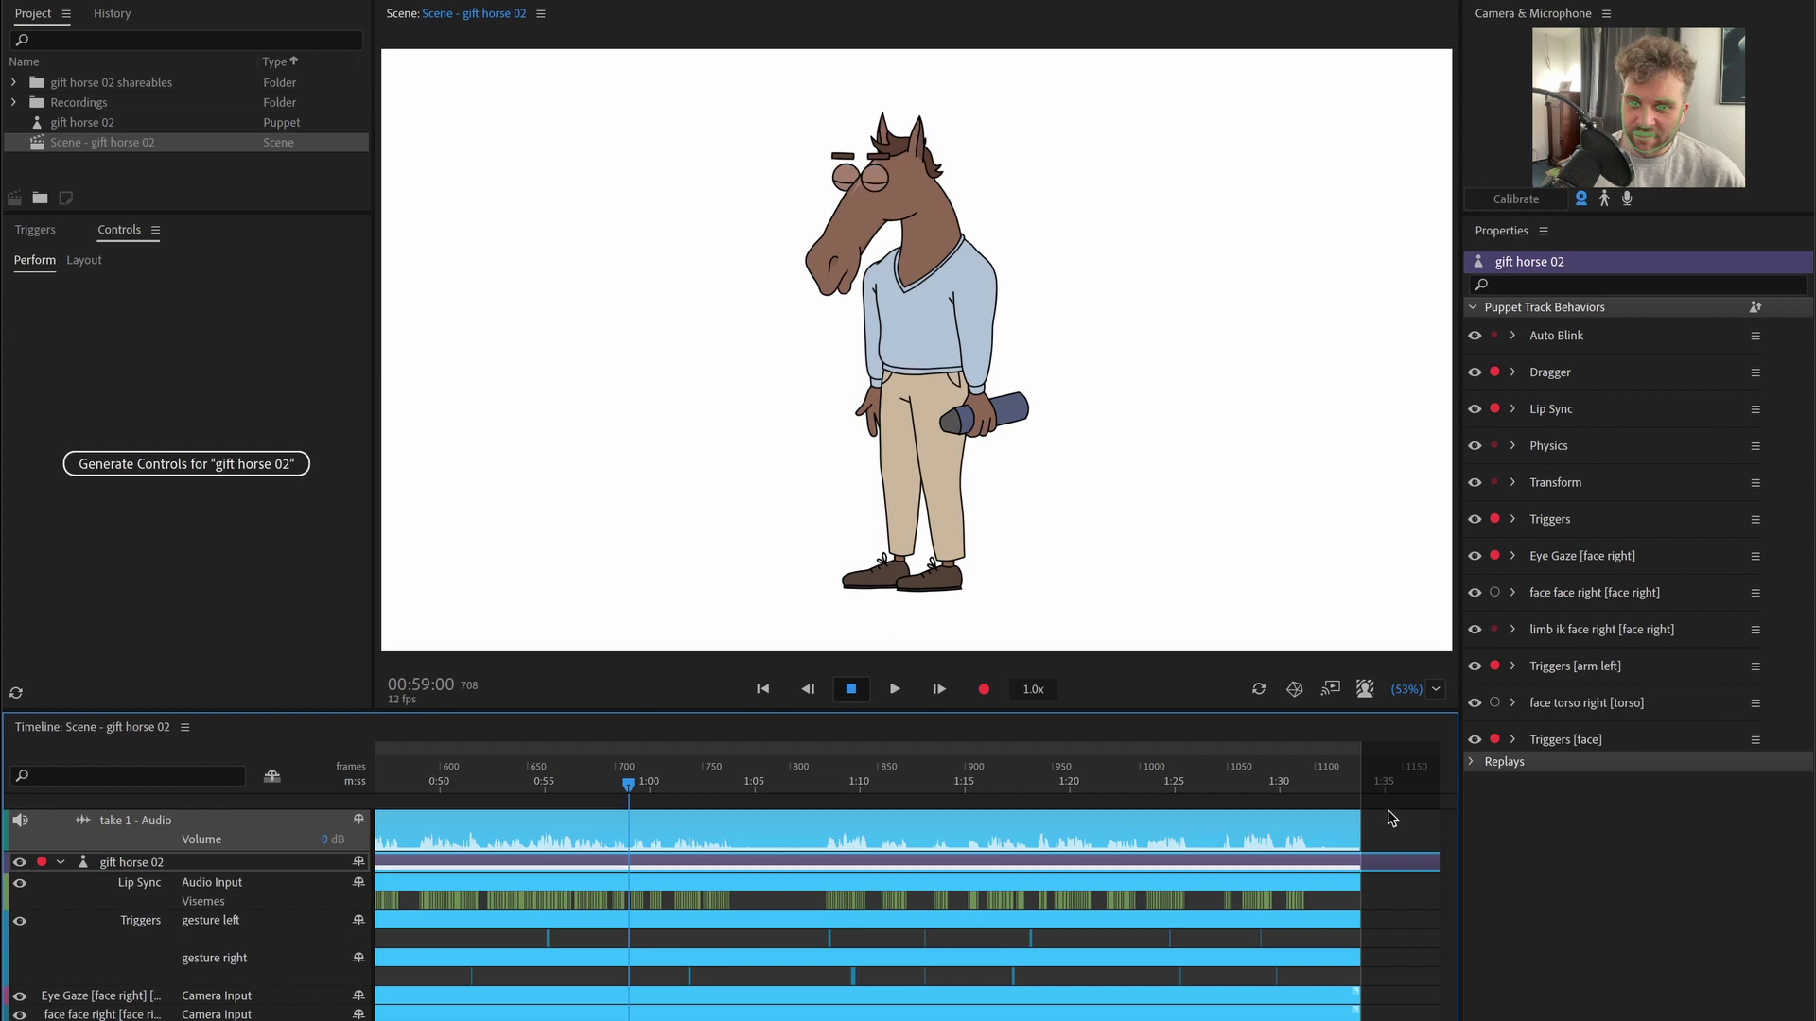
key("space")
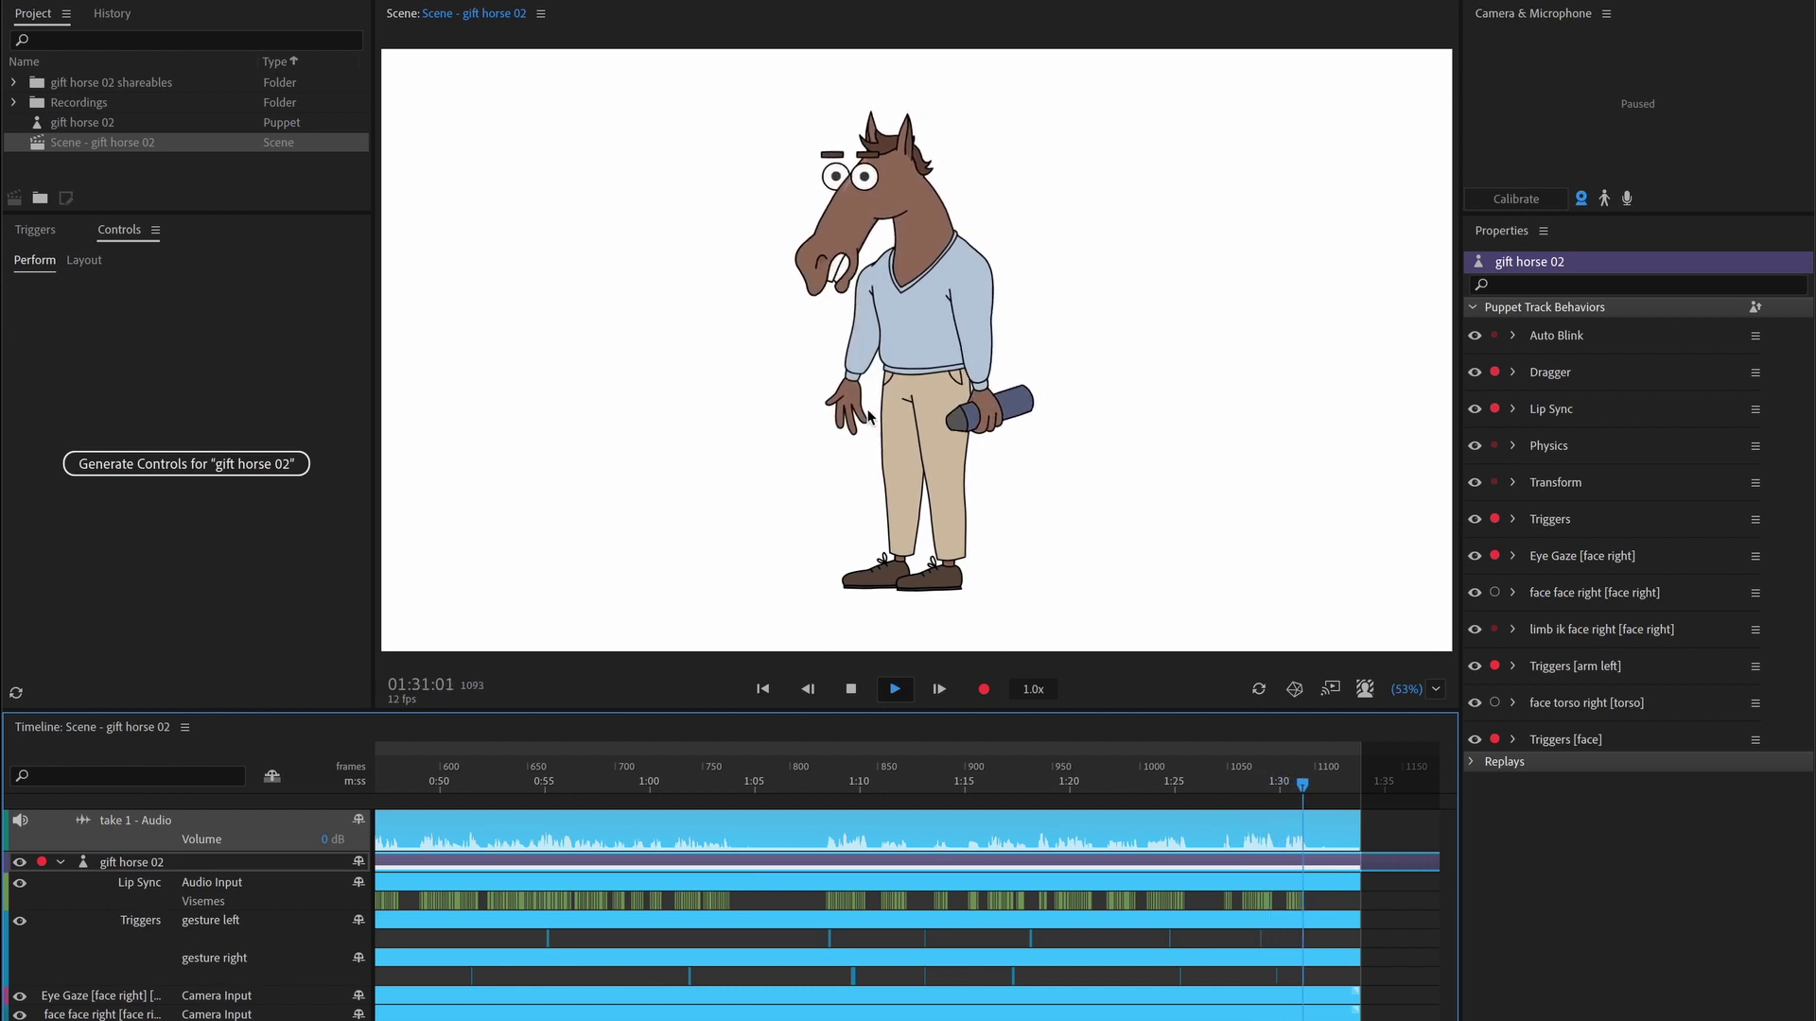
left_click(1357, 785)
left_click_drag(1357, 787, 547, 854)
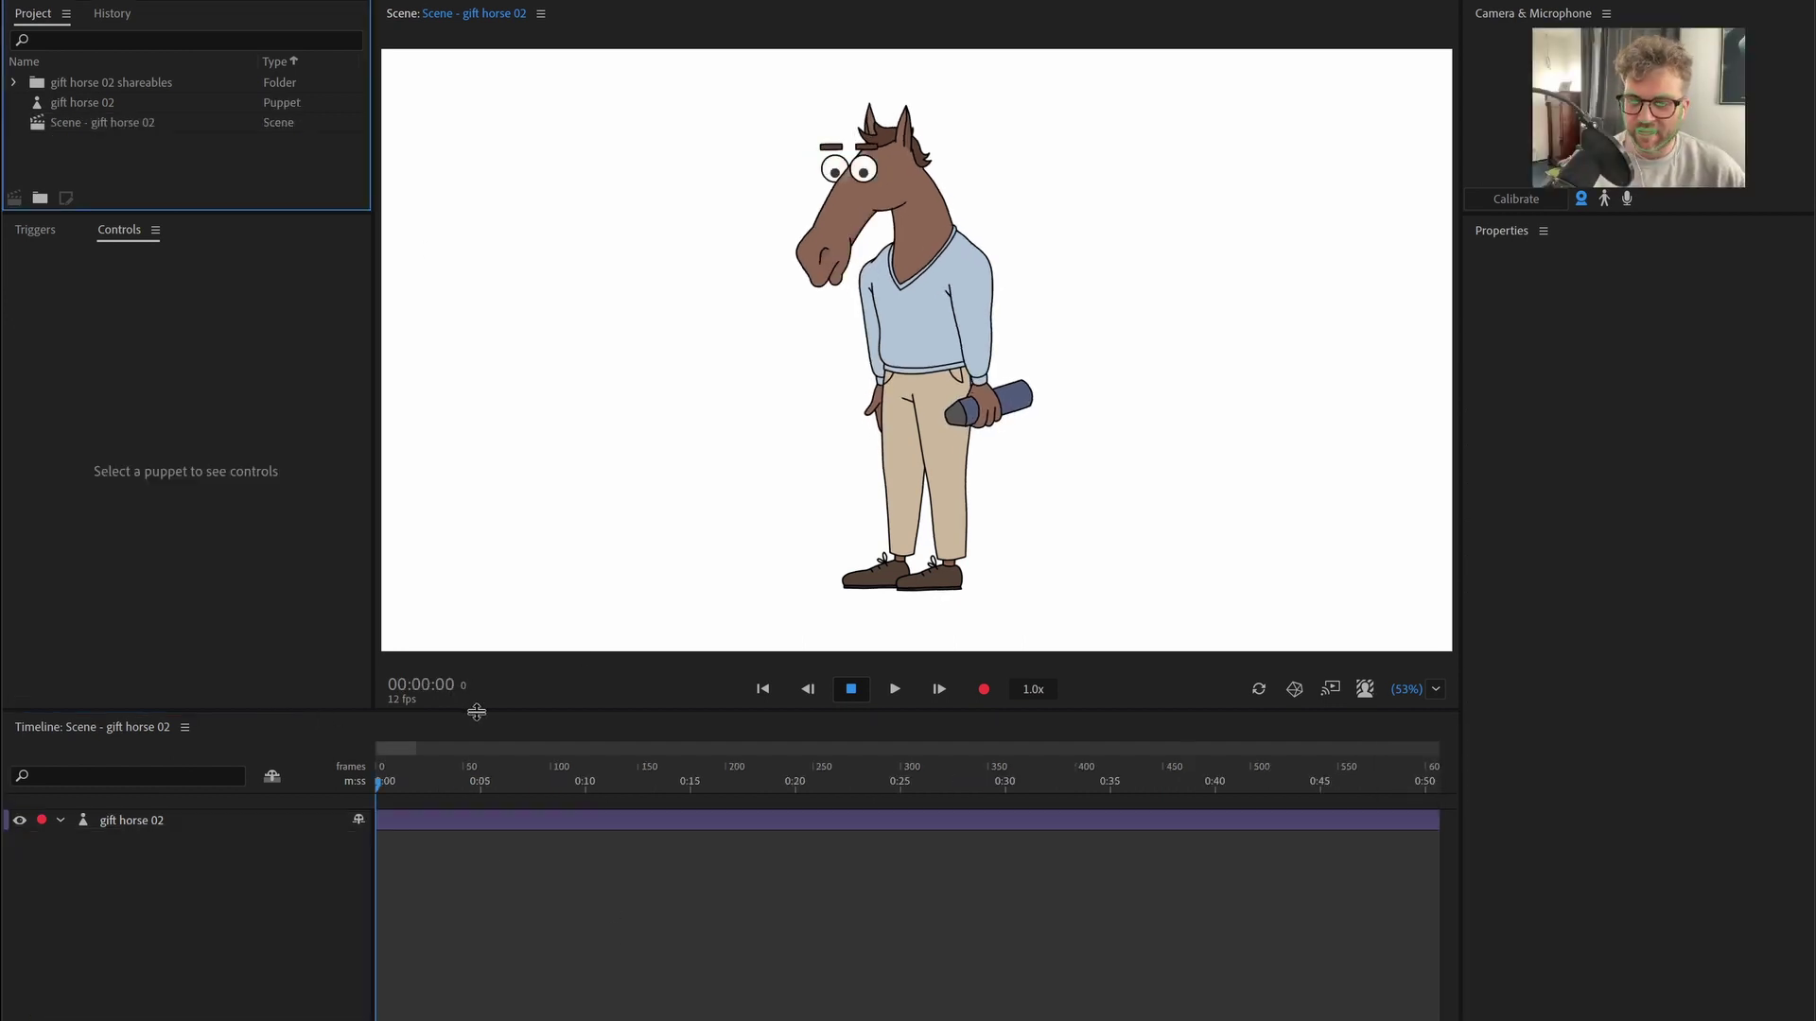
- Import take 12_46_25 pm.wav from the 2023-03-14 recordings folder and place it above the gift horse 02 track in the timeline
left_click(1081, 616)
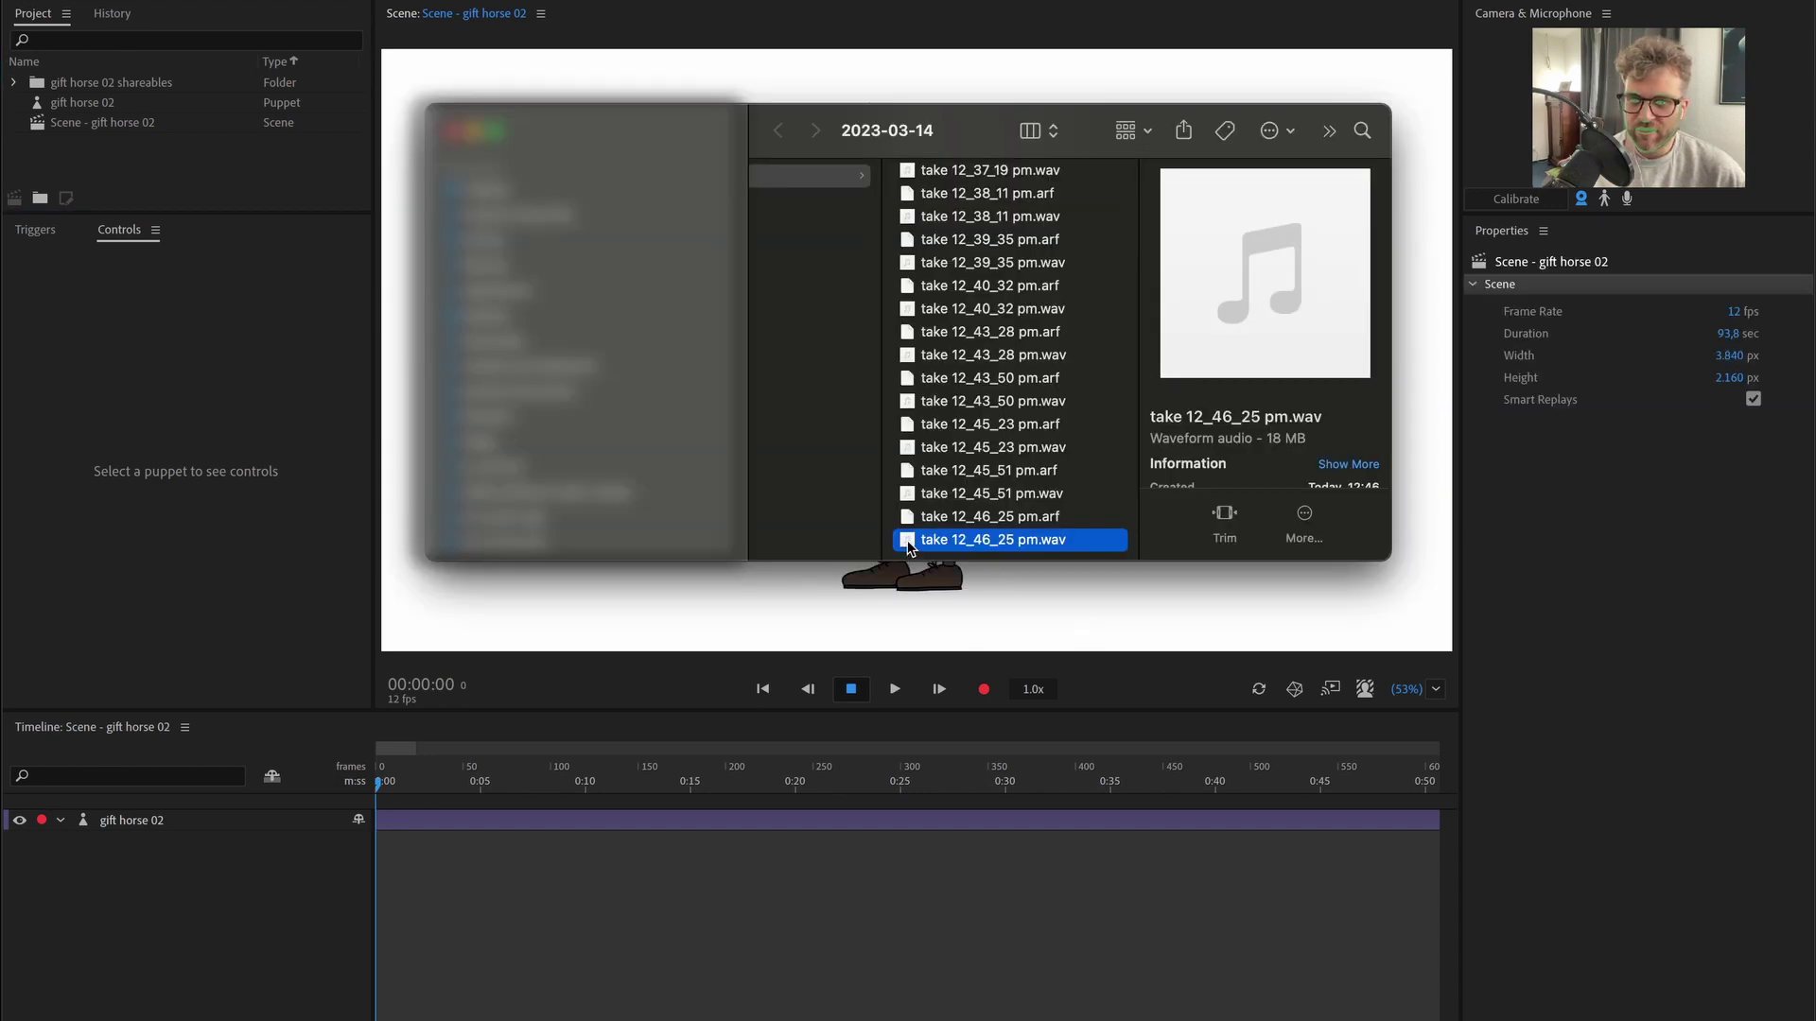
left_click_drag(908, 546, 74, 149)
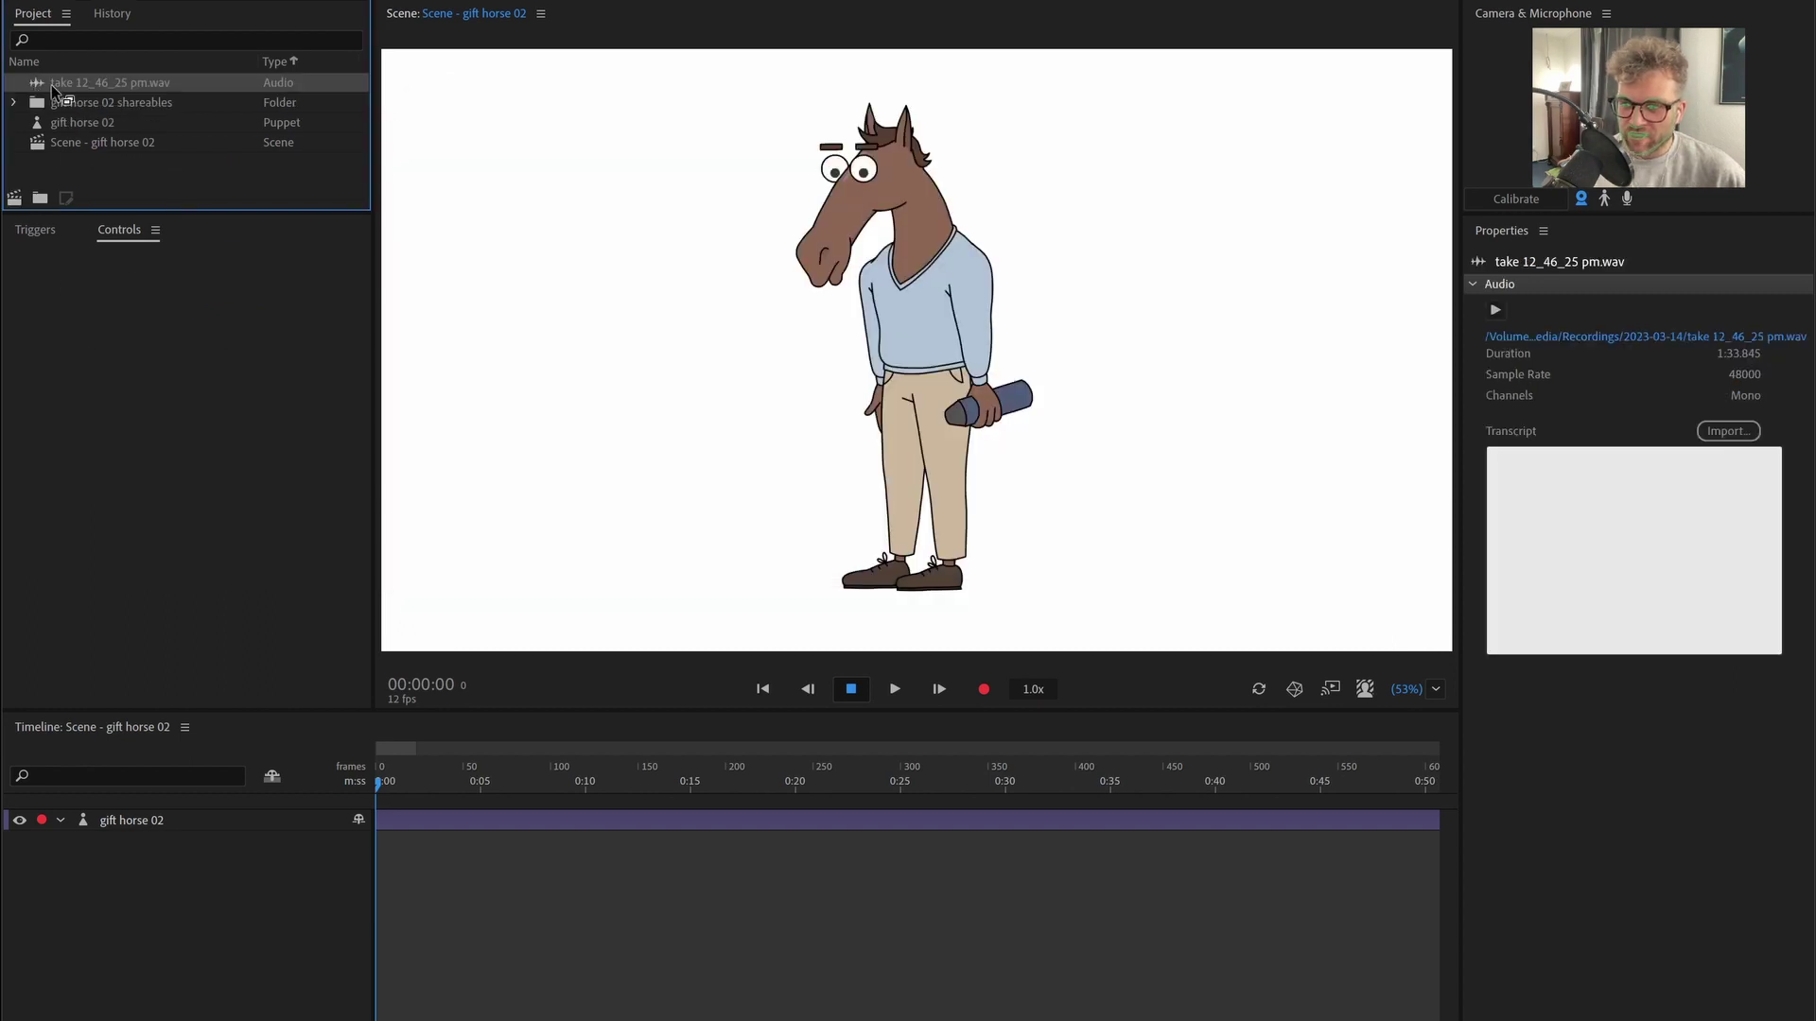
left_click_drag(225, 851, 188, 812)
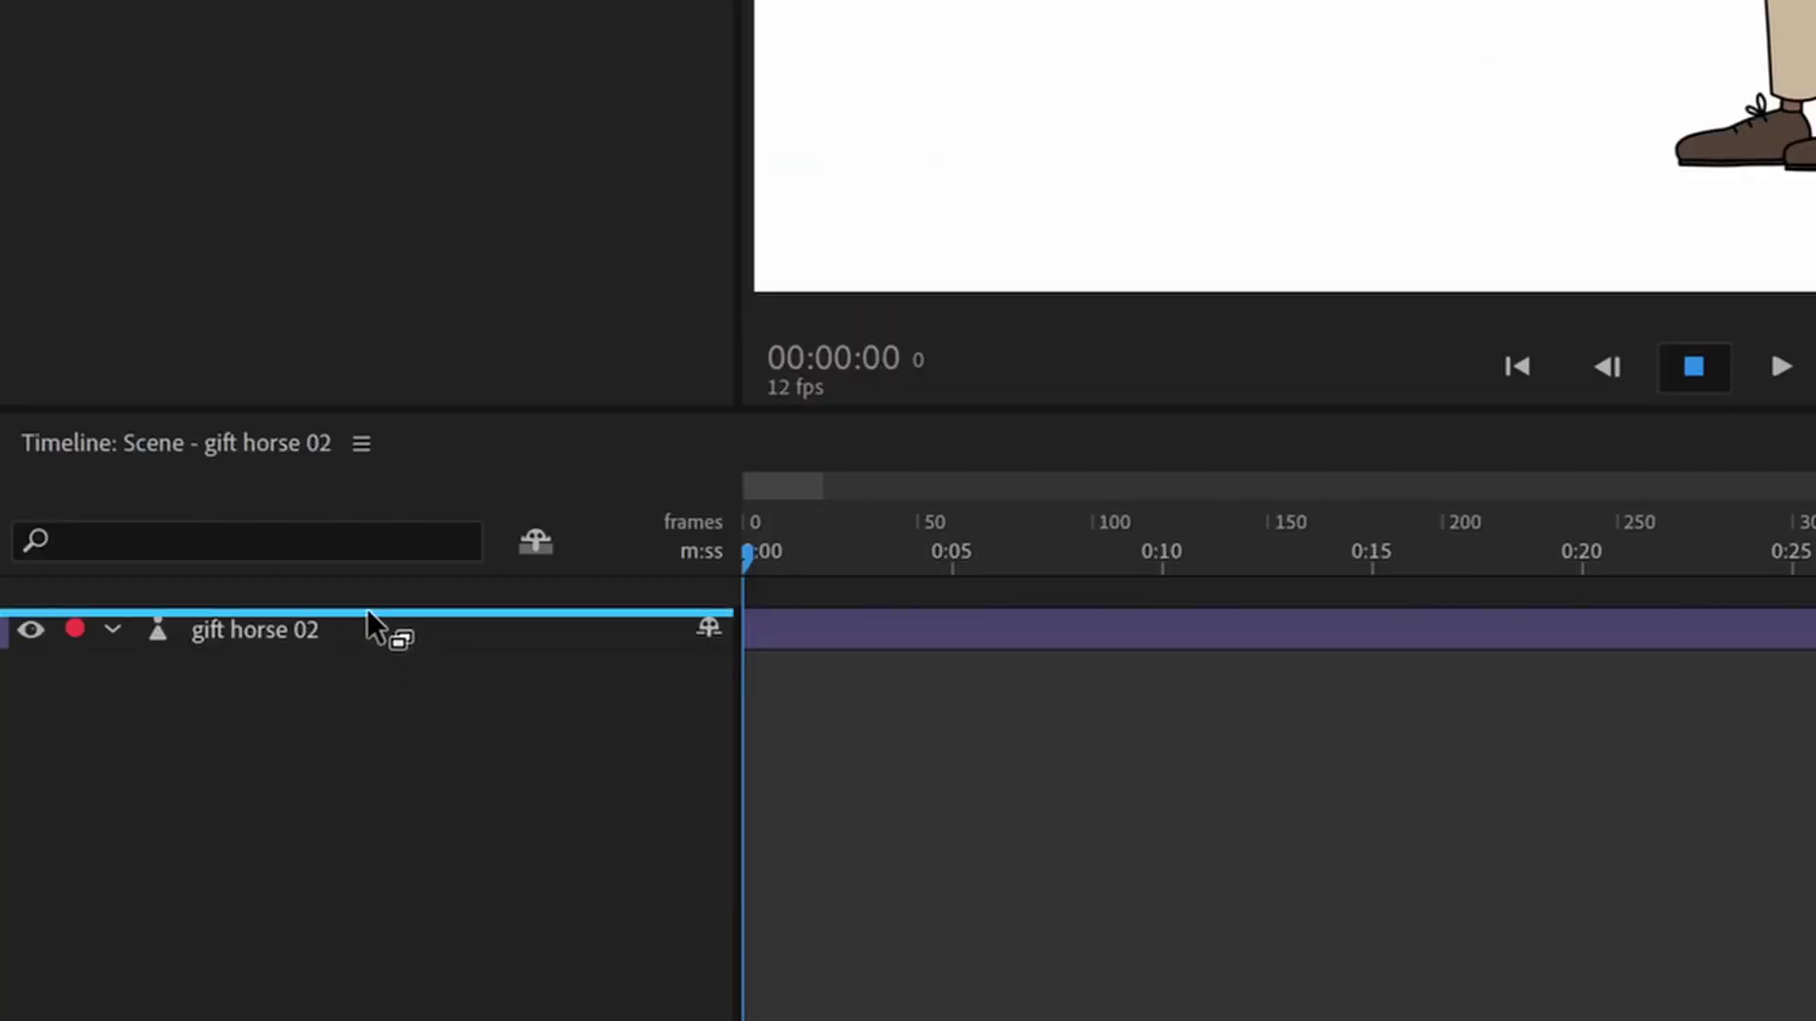
left_click_drag(366, 610, 376, 624)
left_click_drag(810, 563, 900, 588)
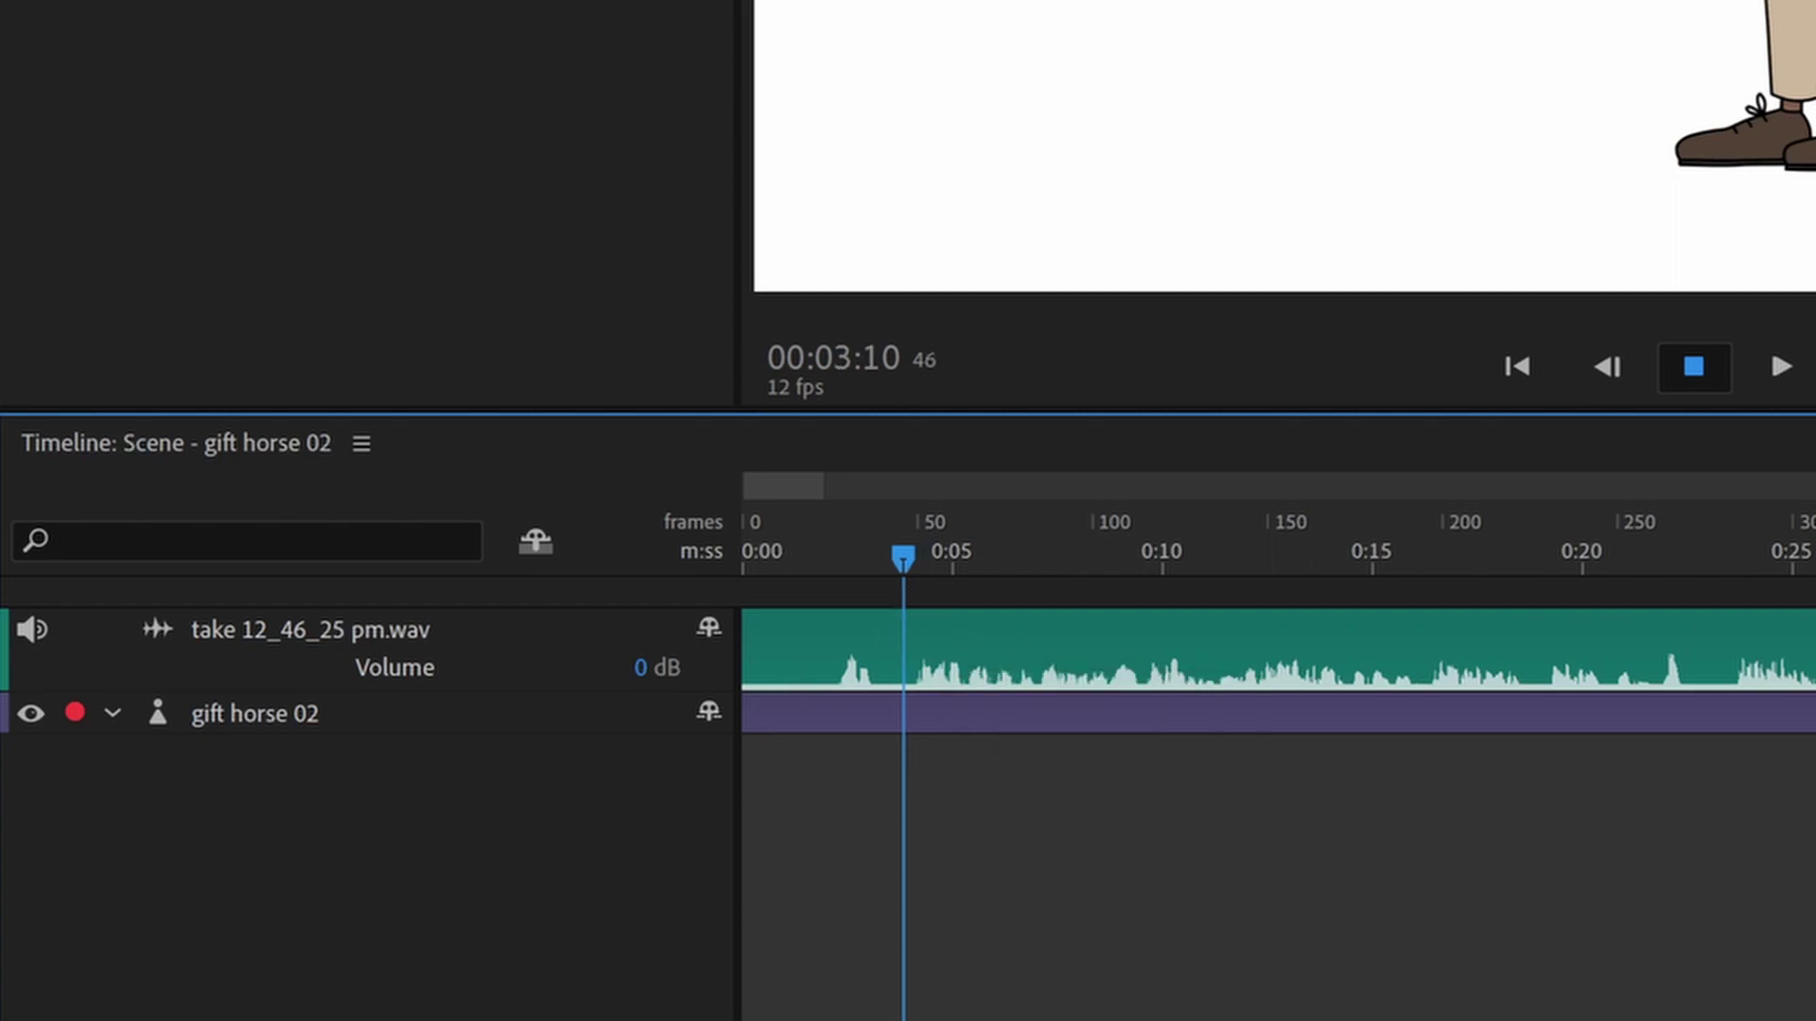
- Listen to the beginning of take 12_46_25 pm.wav and trim the silence off its start, keeping the clip at the scene start
key("space")
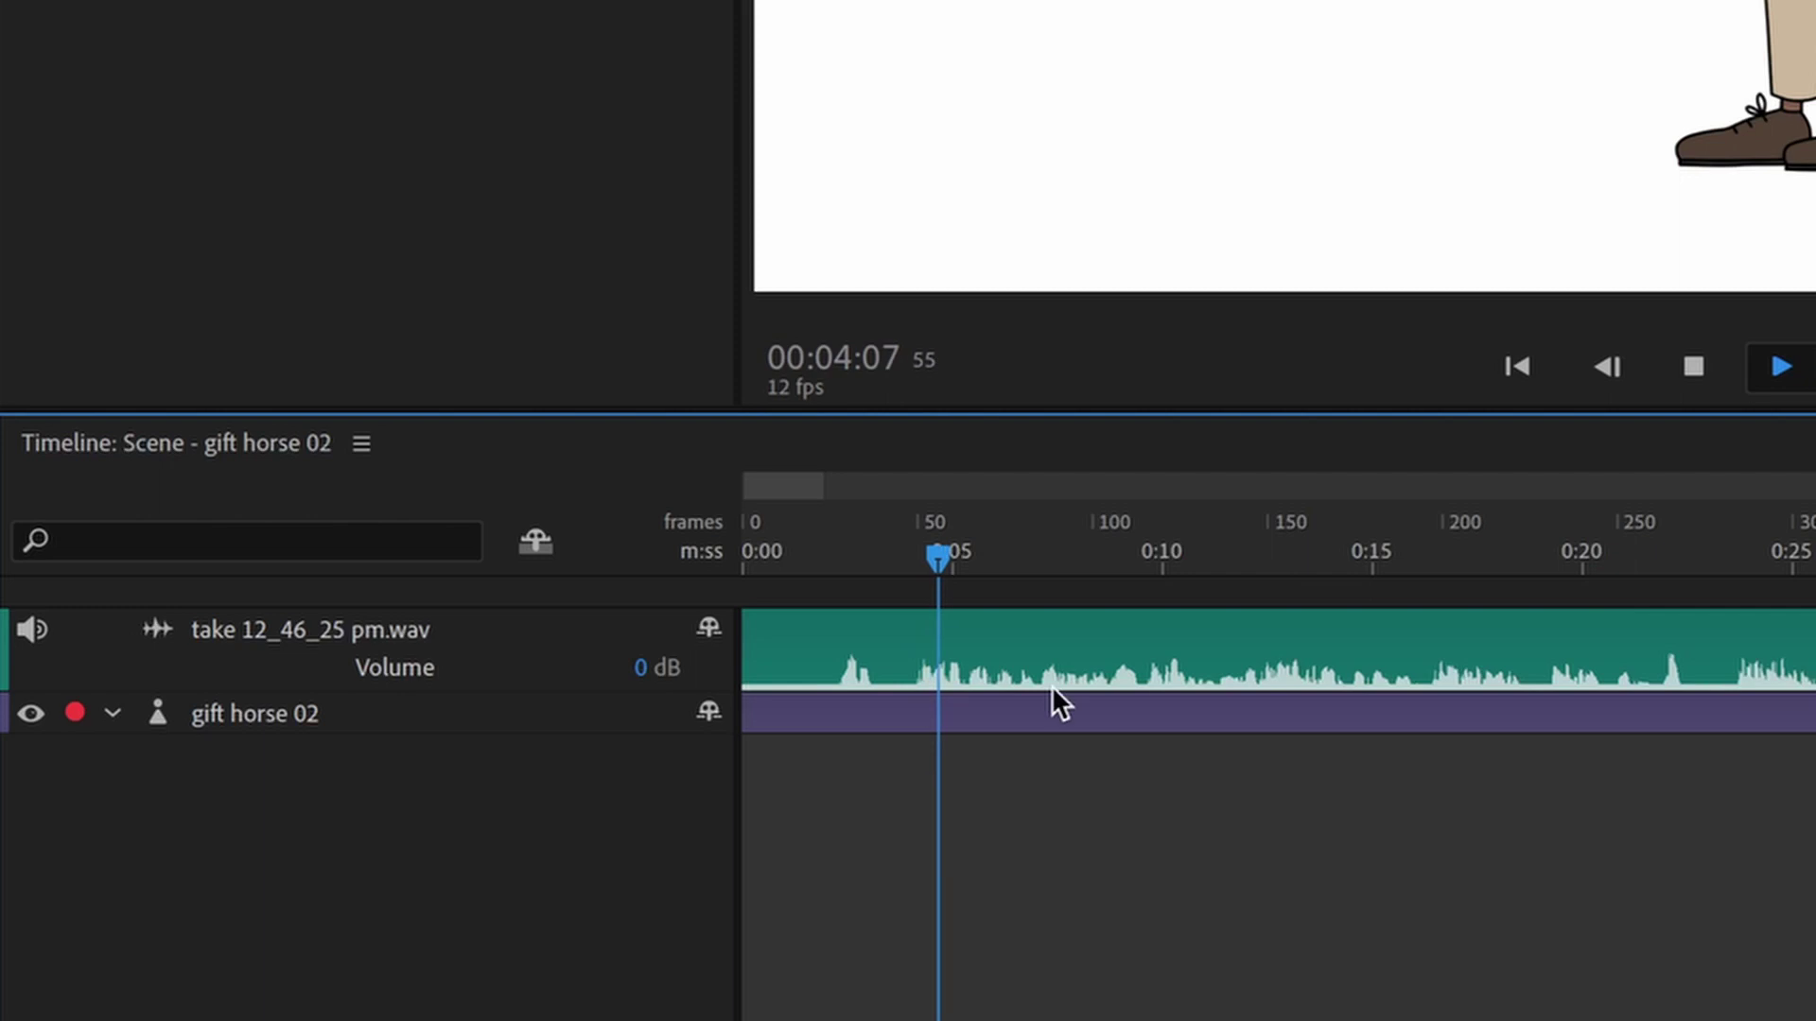
left_click_drag(976, 558, 804, 610)
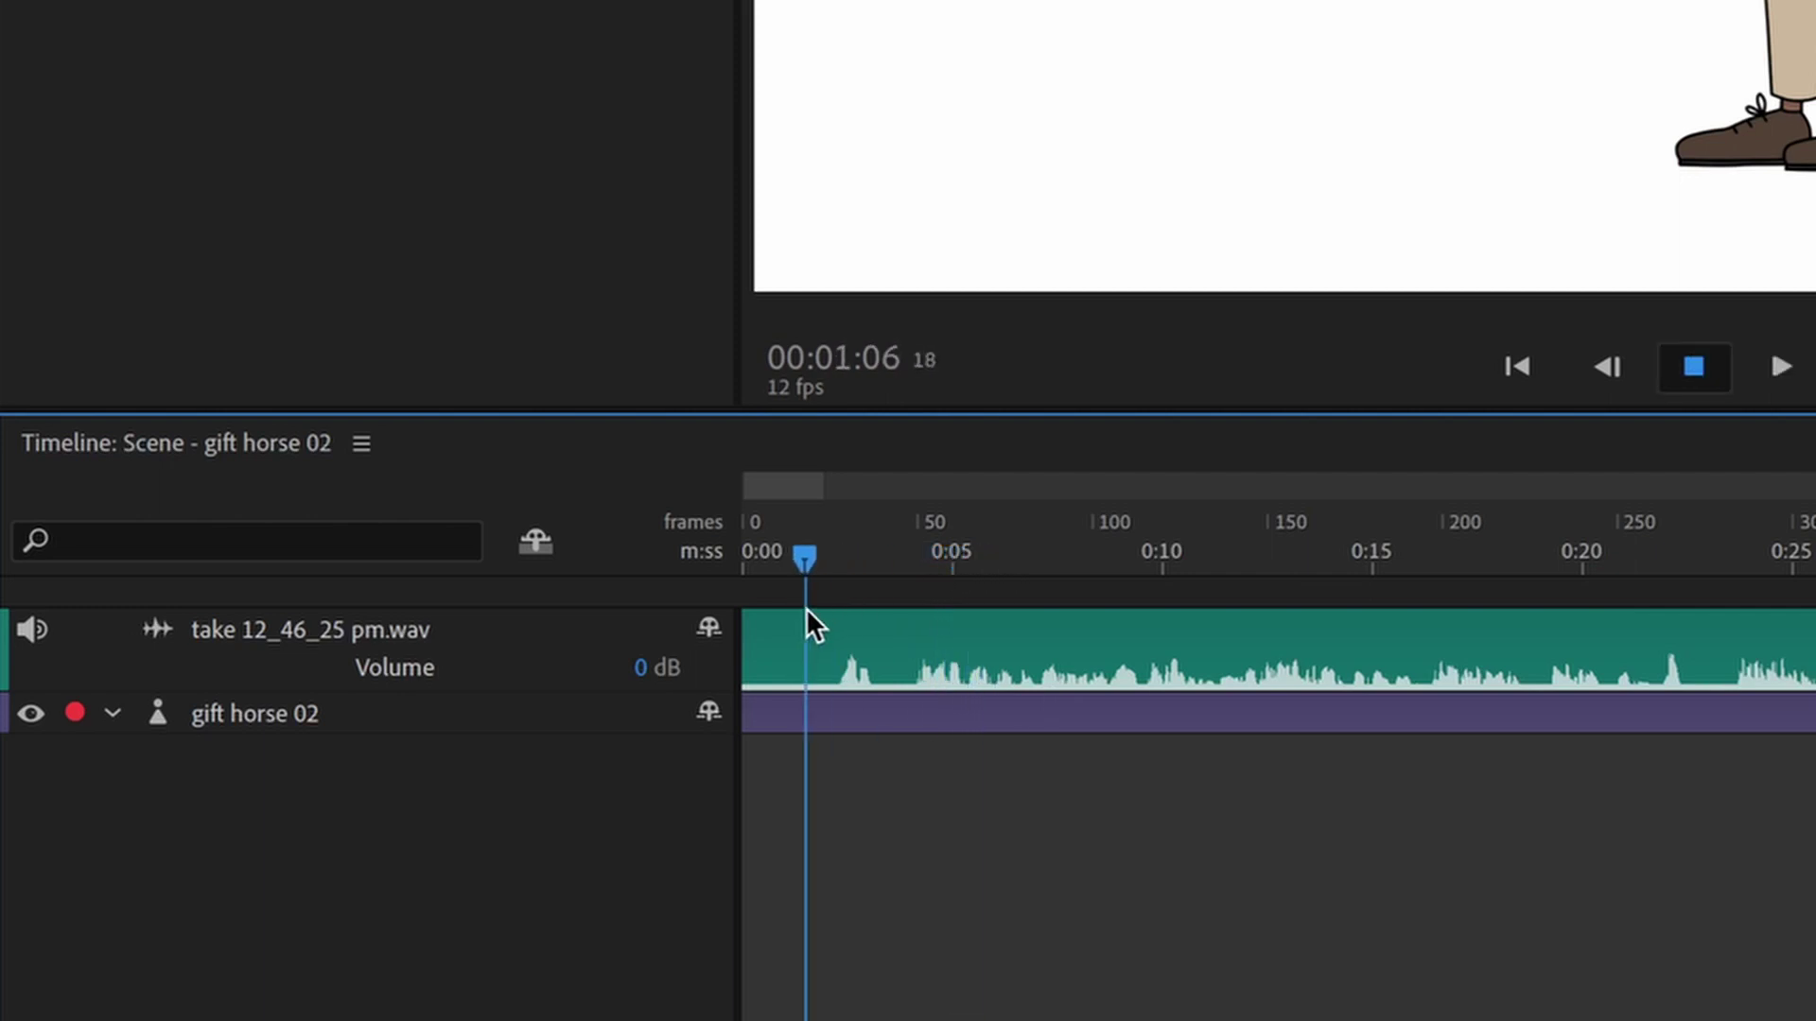
key("space")
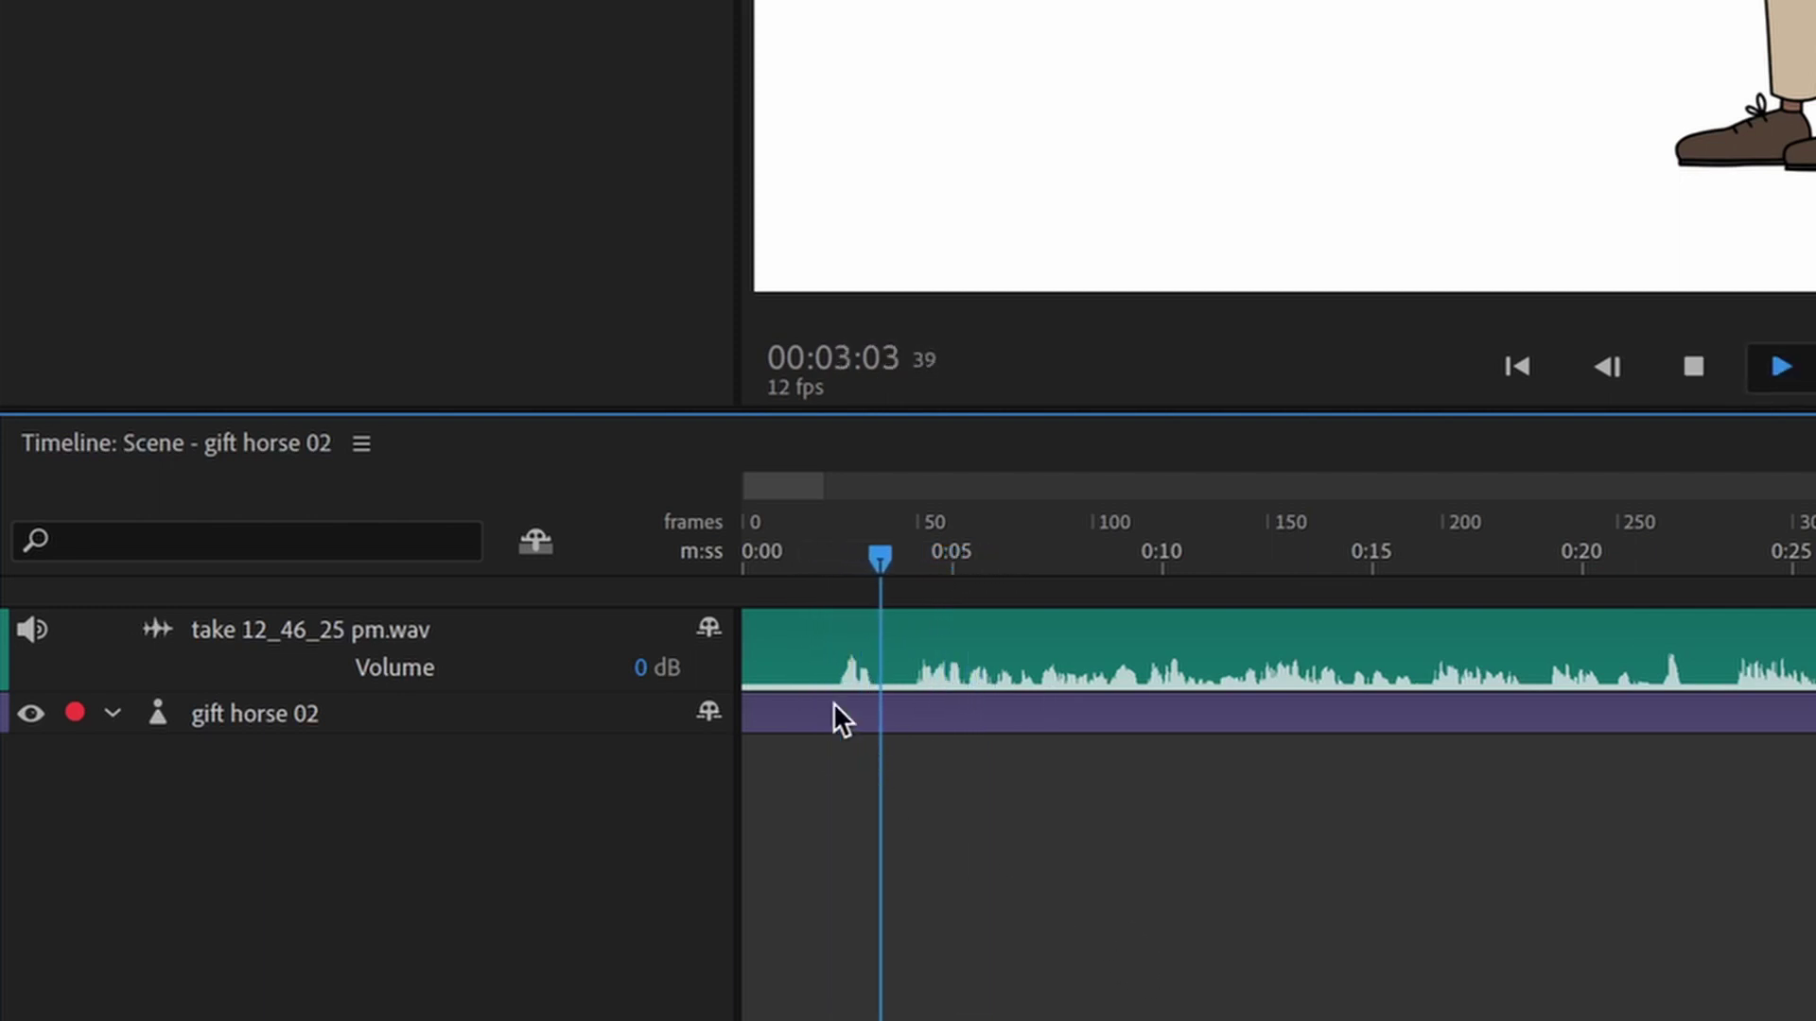
key("space")
left_click_drag(885, 566, 799, 598)
left_click(742, 668)
mouse_move(742, 668)
left_mouse_down()
mouse_move(797, 668)
mouse_move(762, 662)
left_mouse_up()
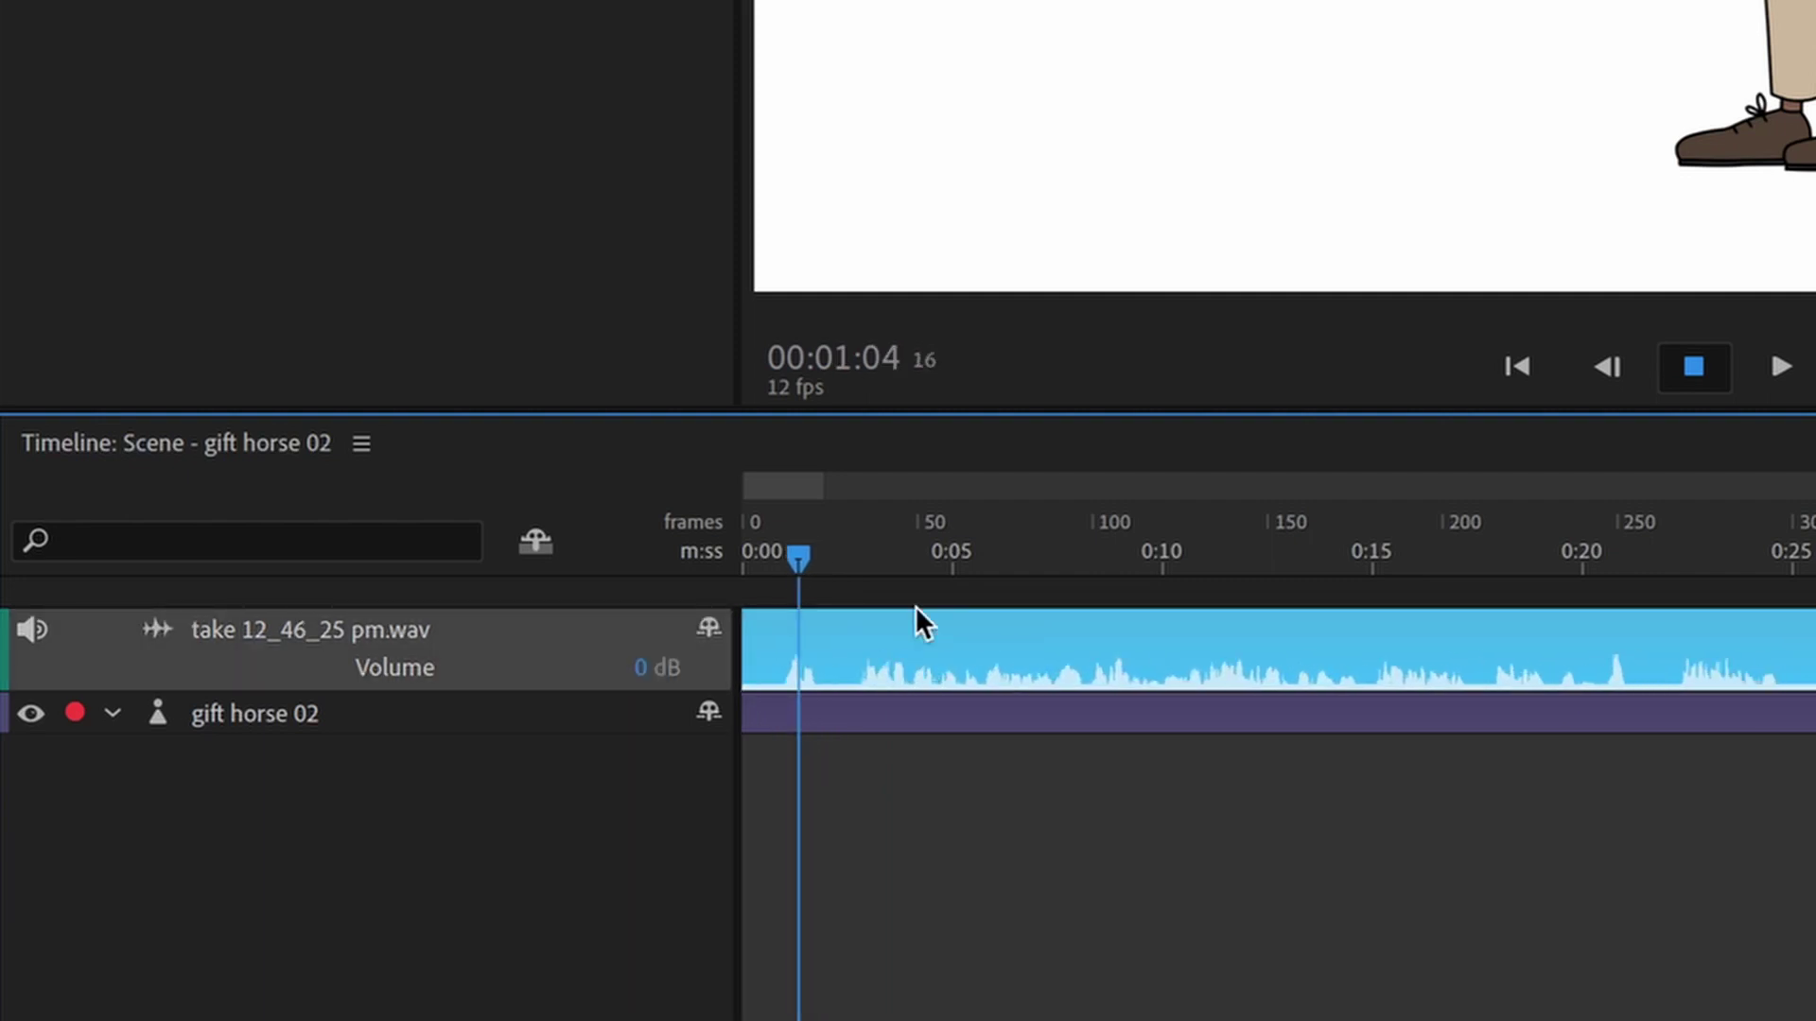
key("space")
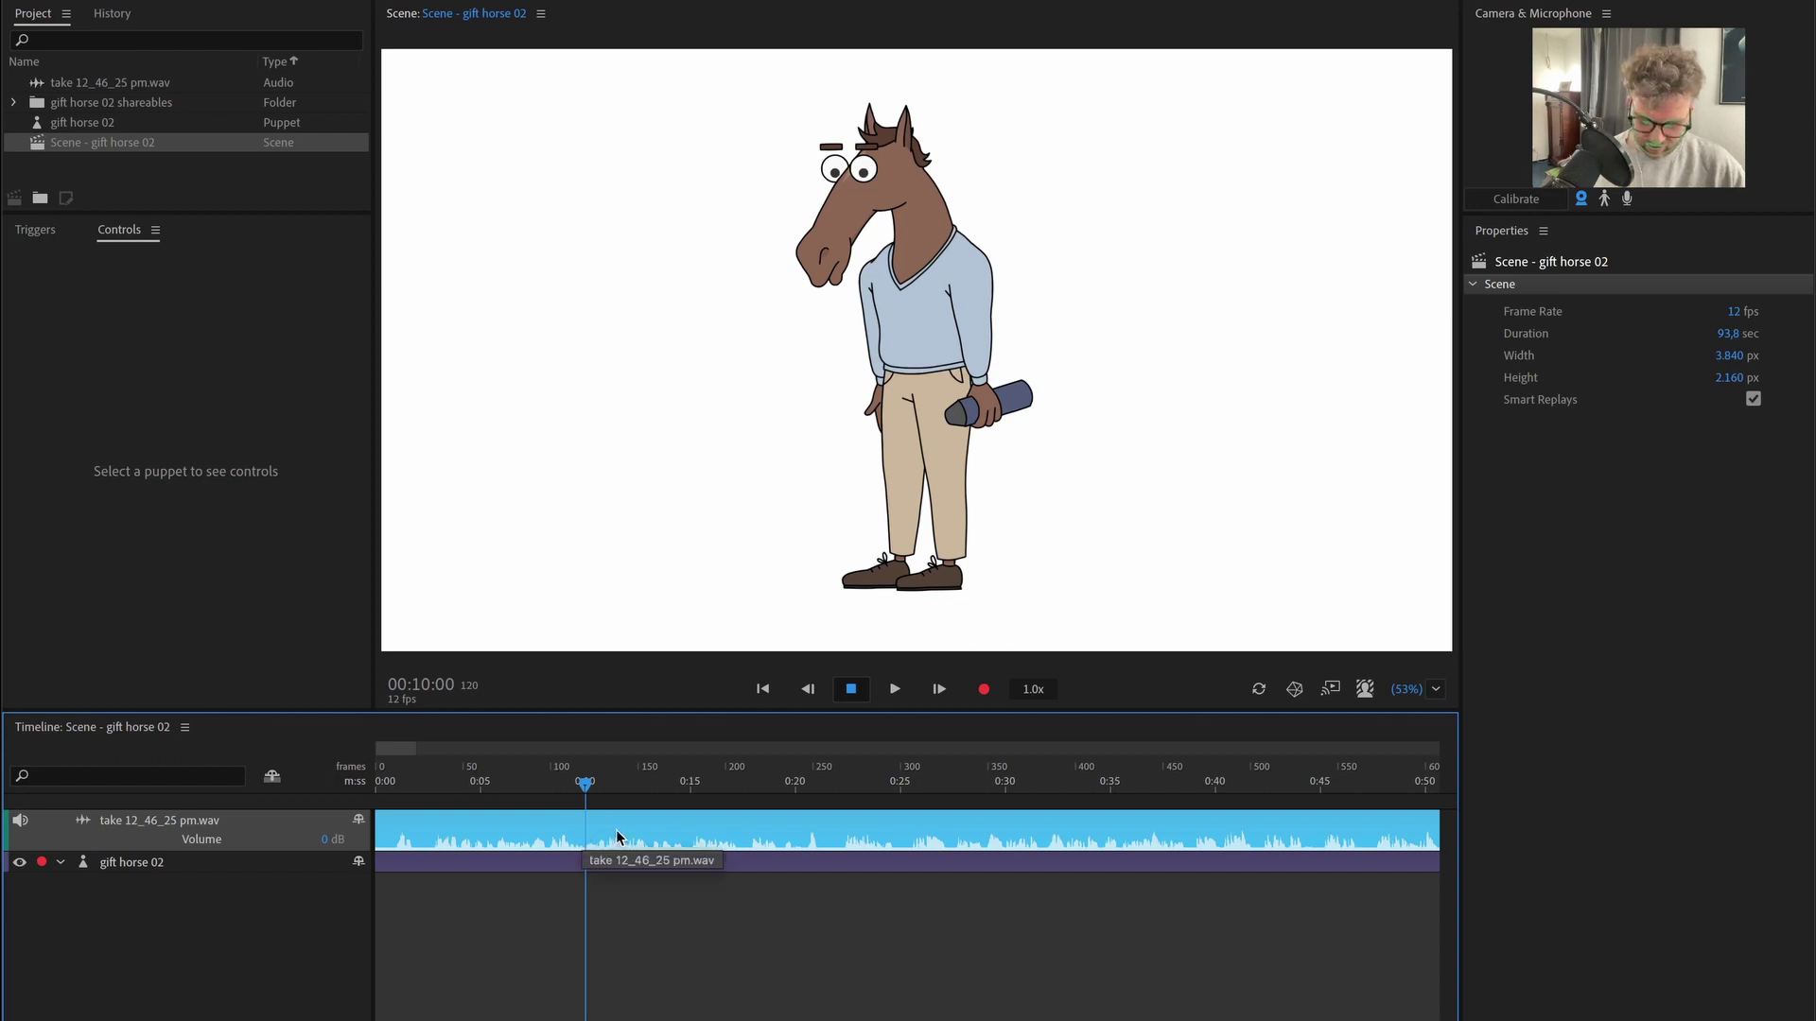
- Trim the end of the audio clip to shorten the scene to about 10.1 seconds, and play it from the start
scroll(974, 922, "down", 6)
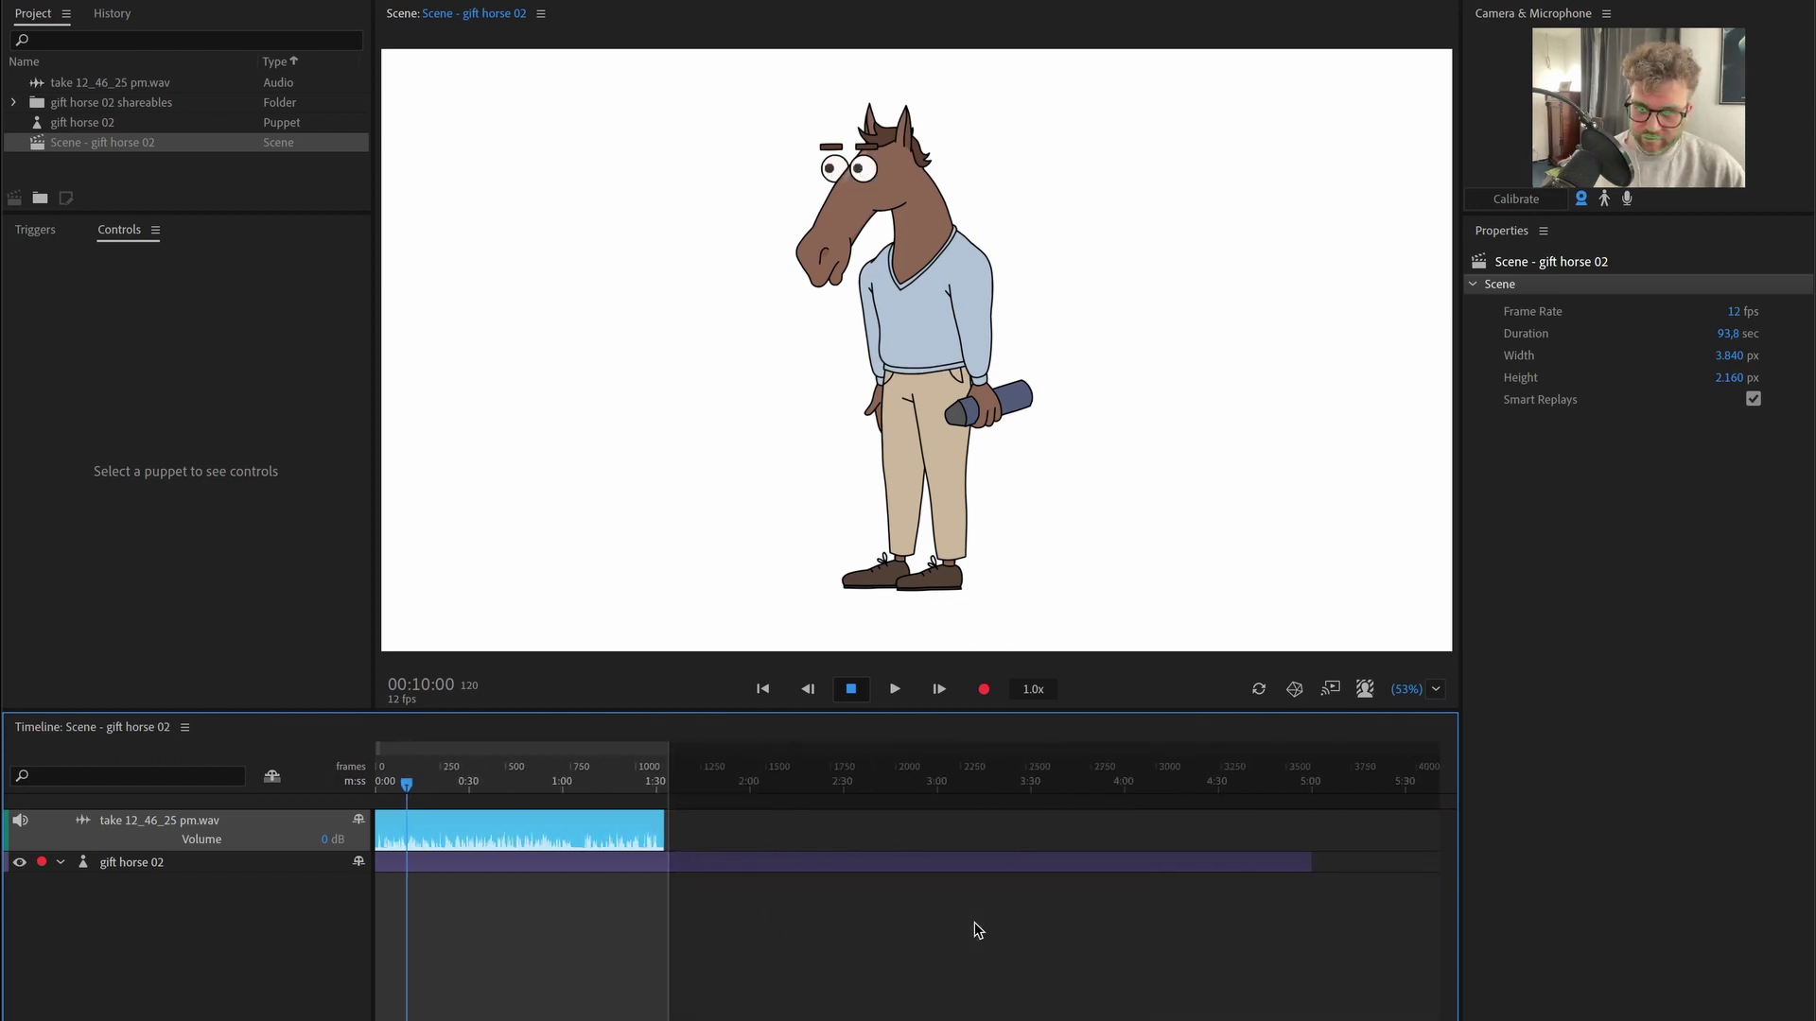
scroll(821, 903, "down", 1)
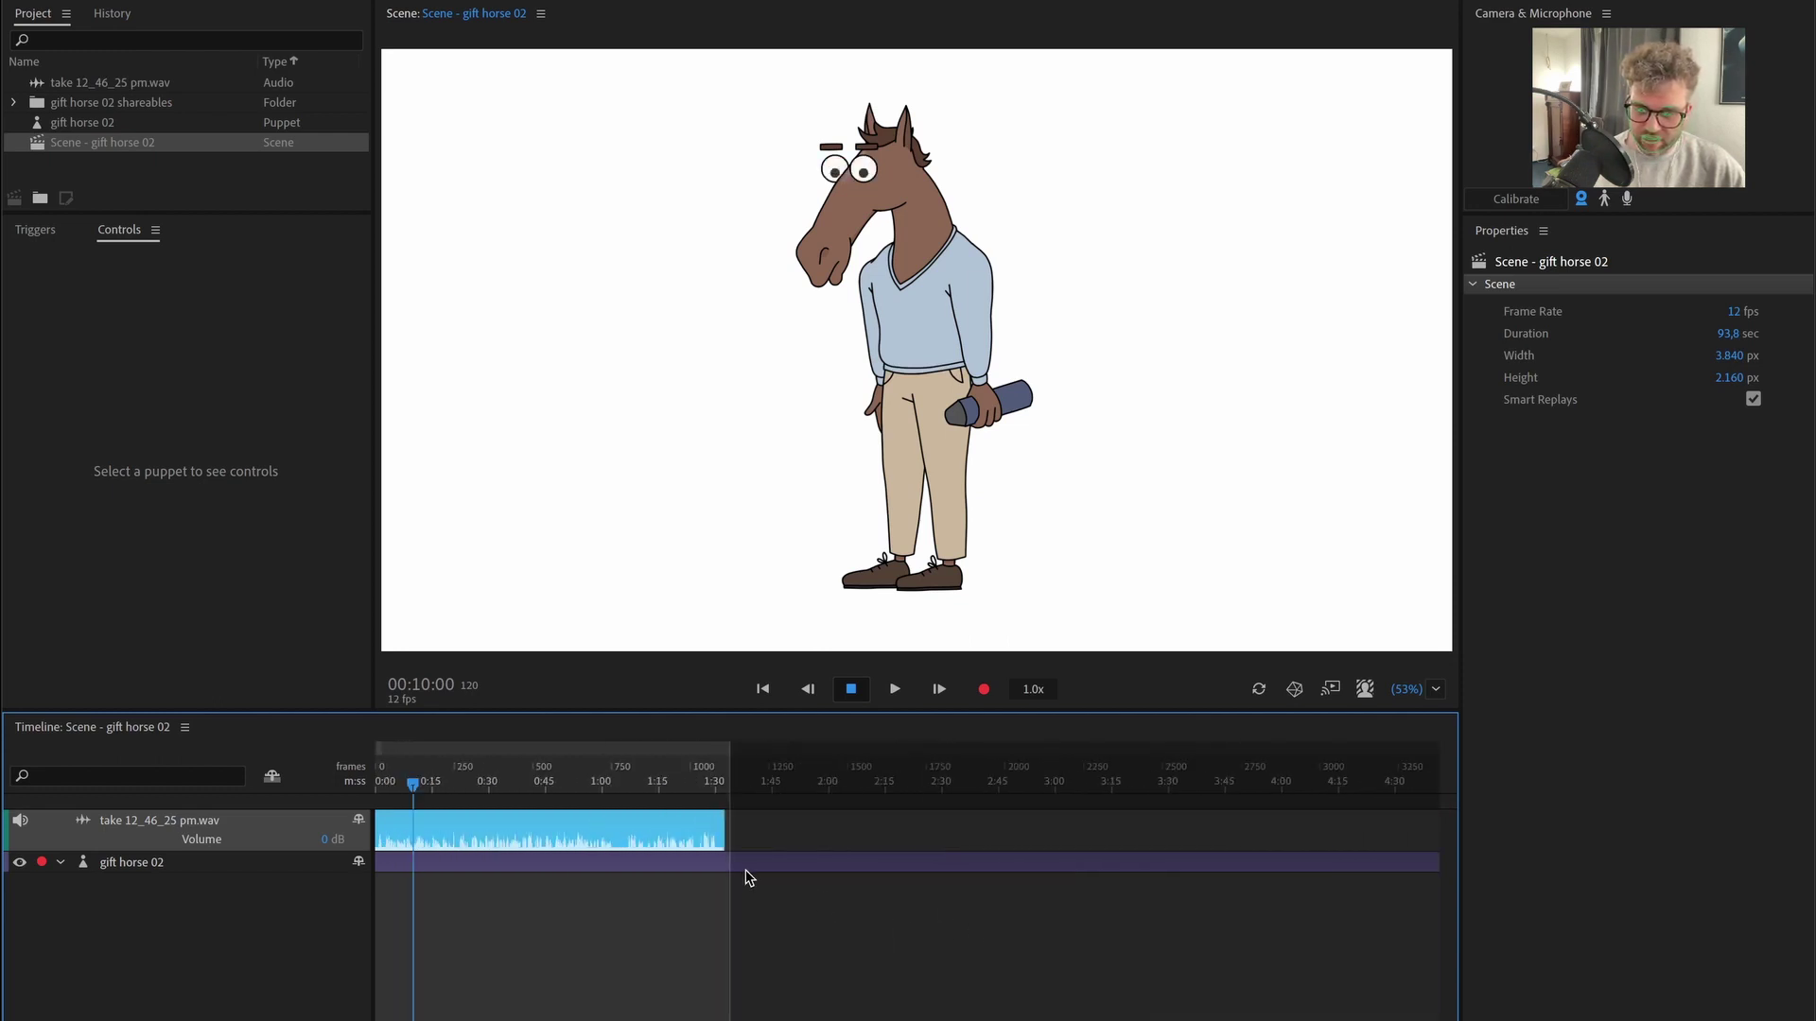
left_click_drag(719, 834, 409, 842)
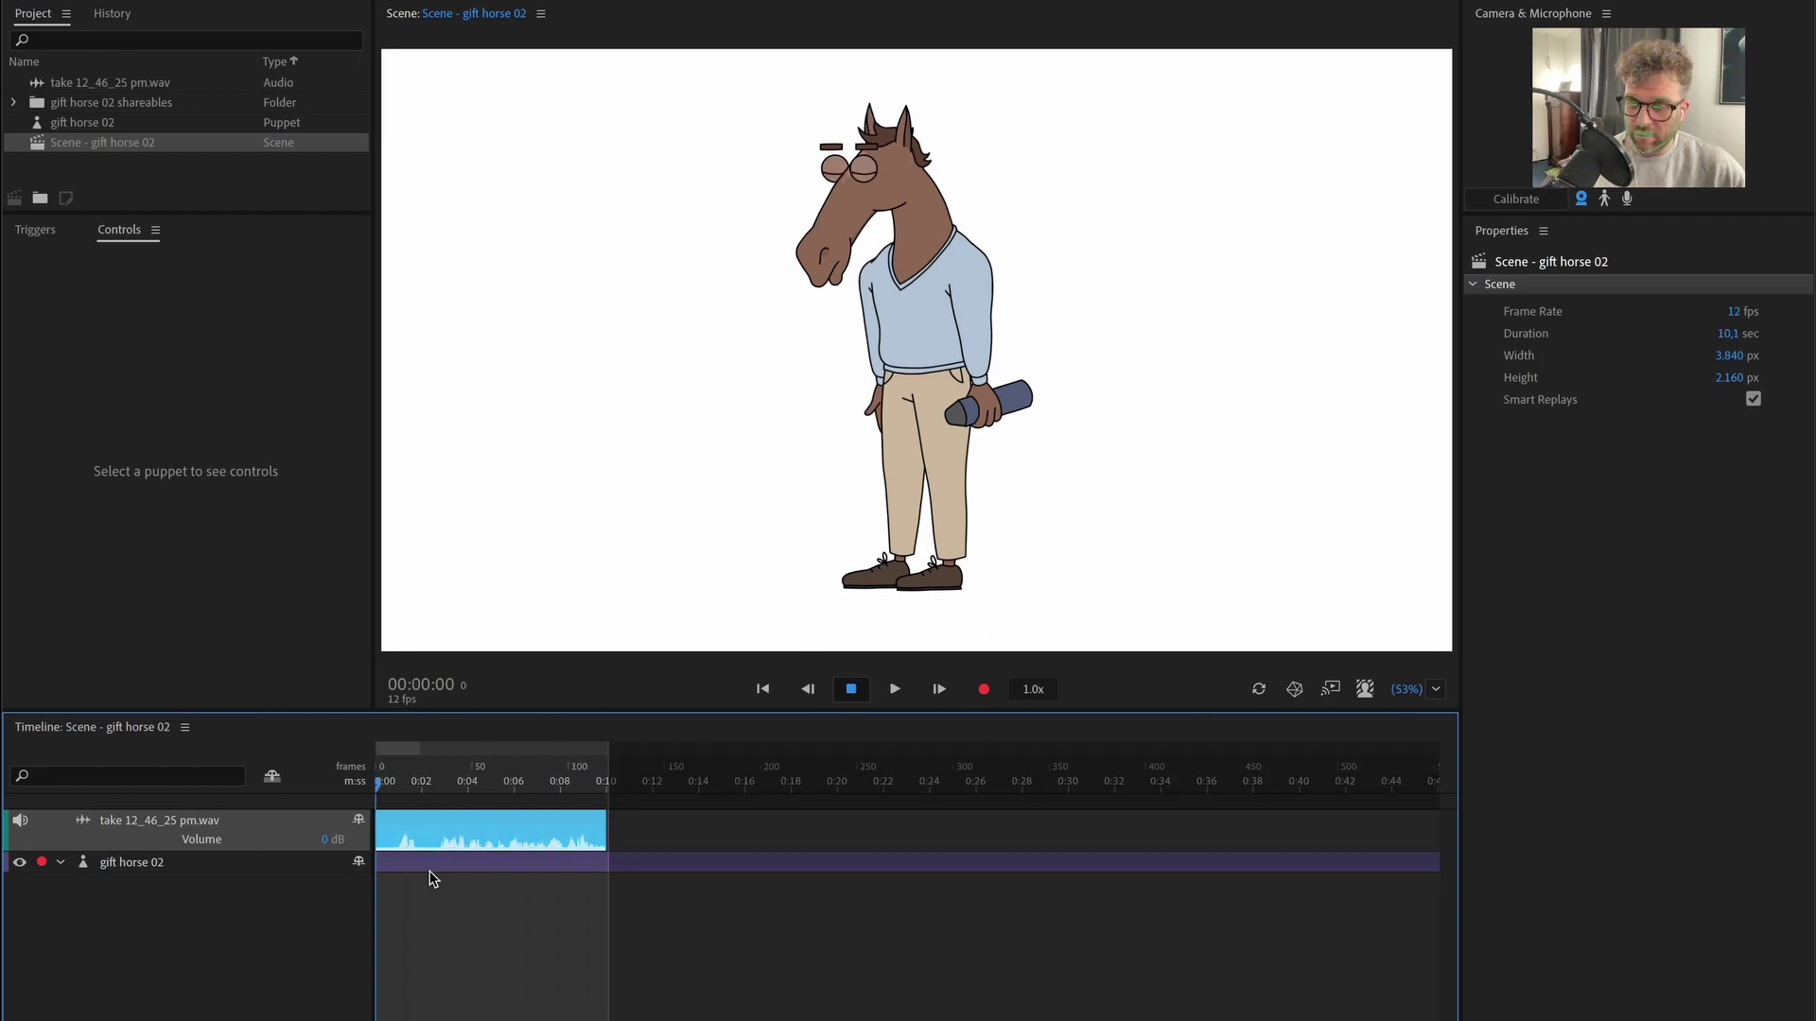
left_click(508, 937)
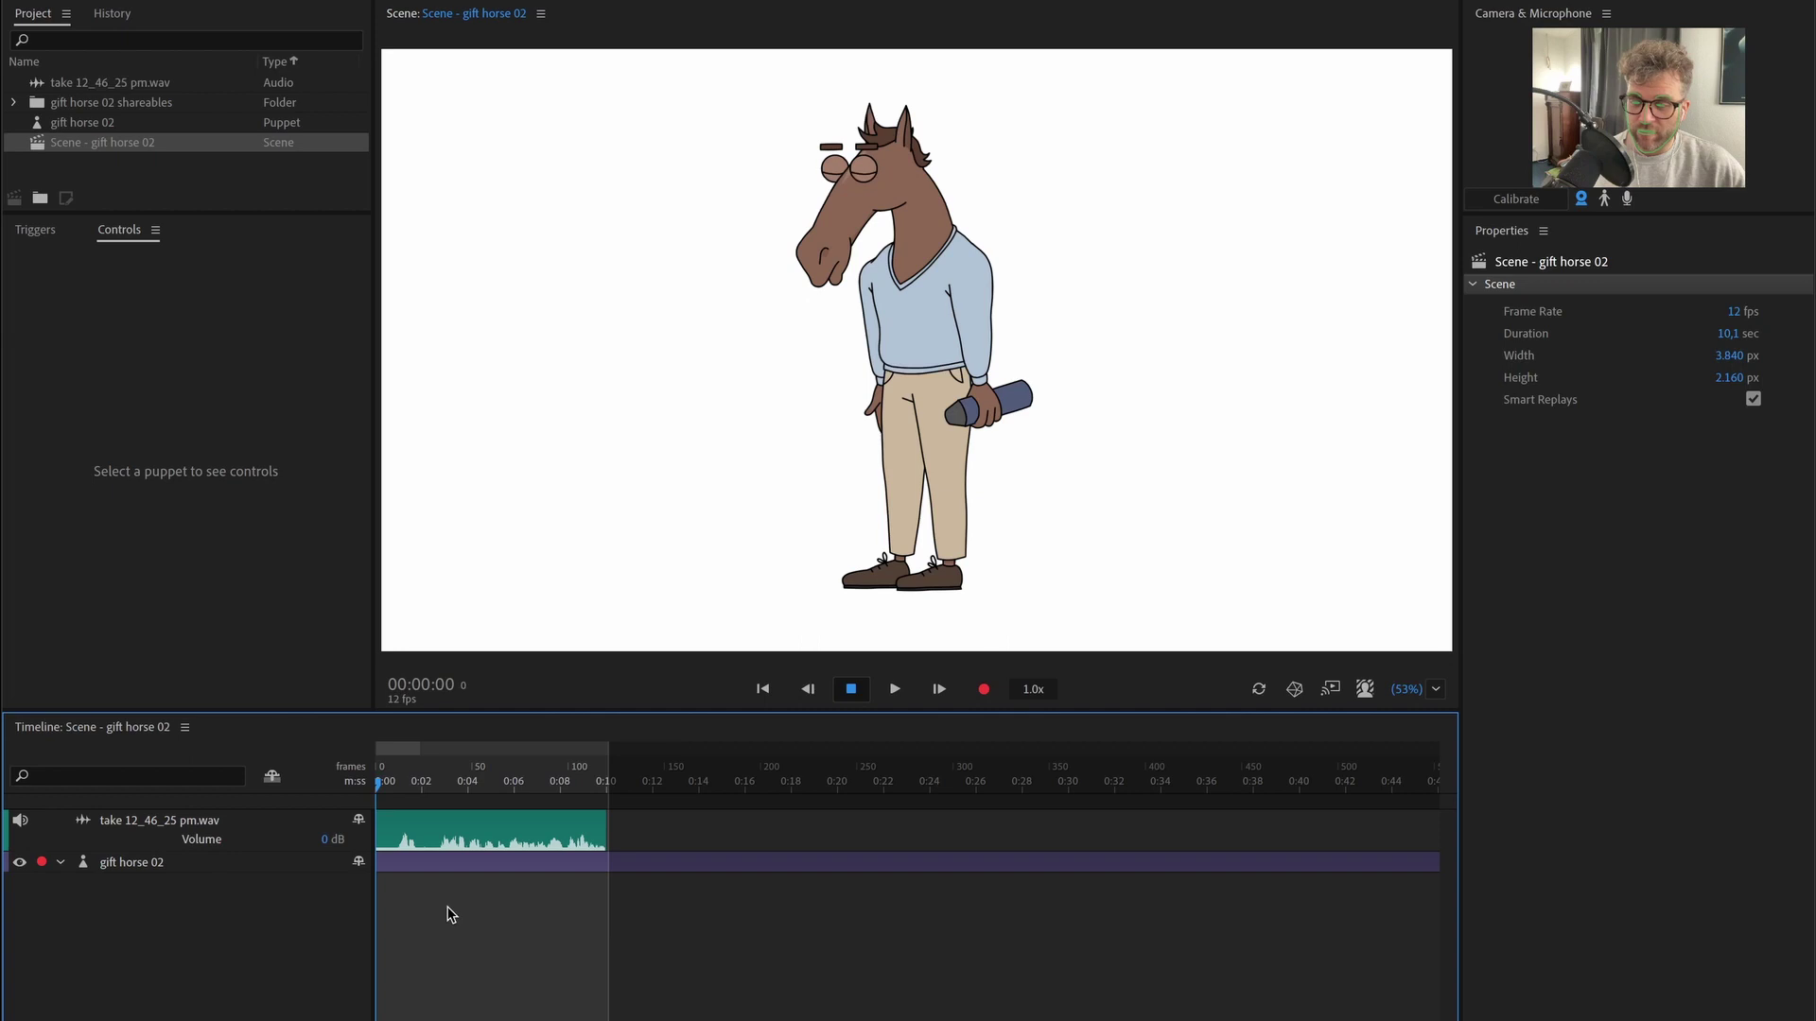
key("space")
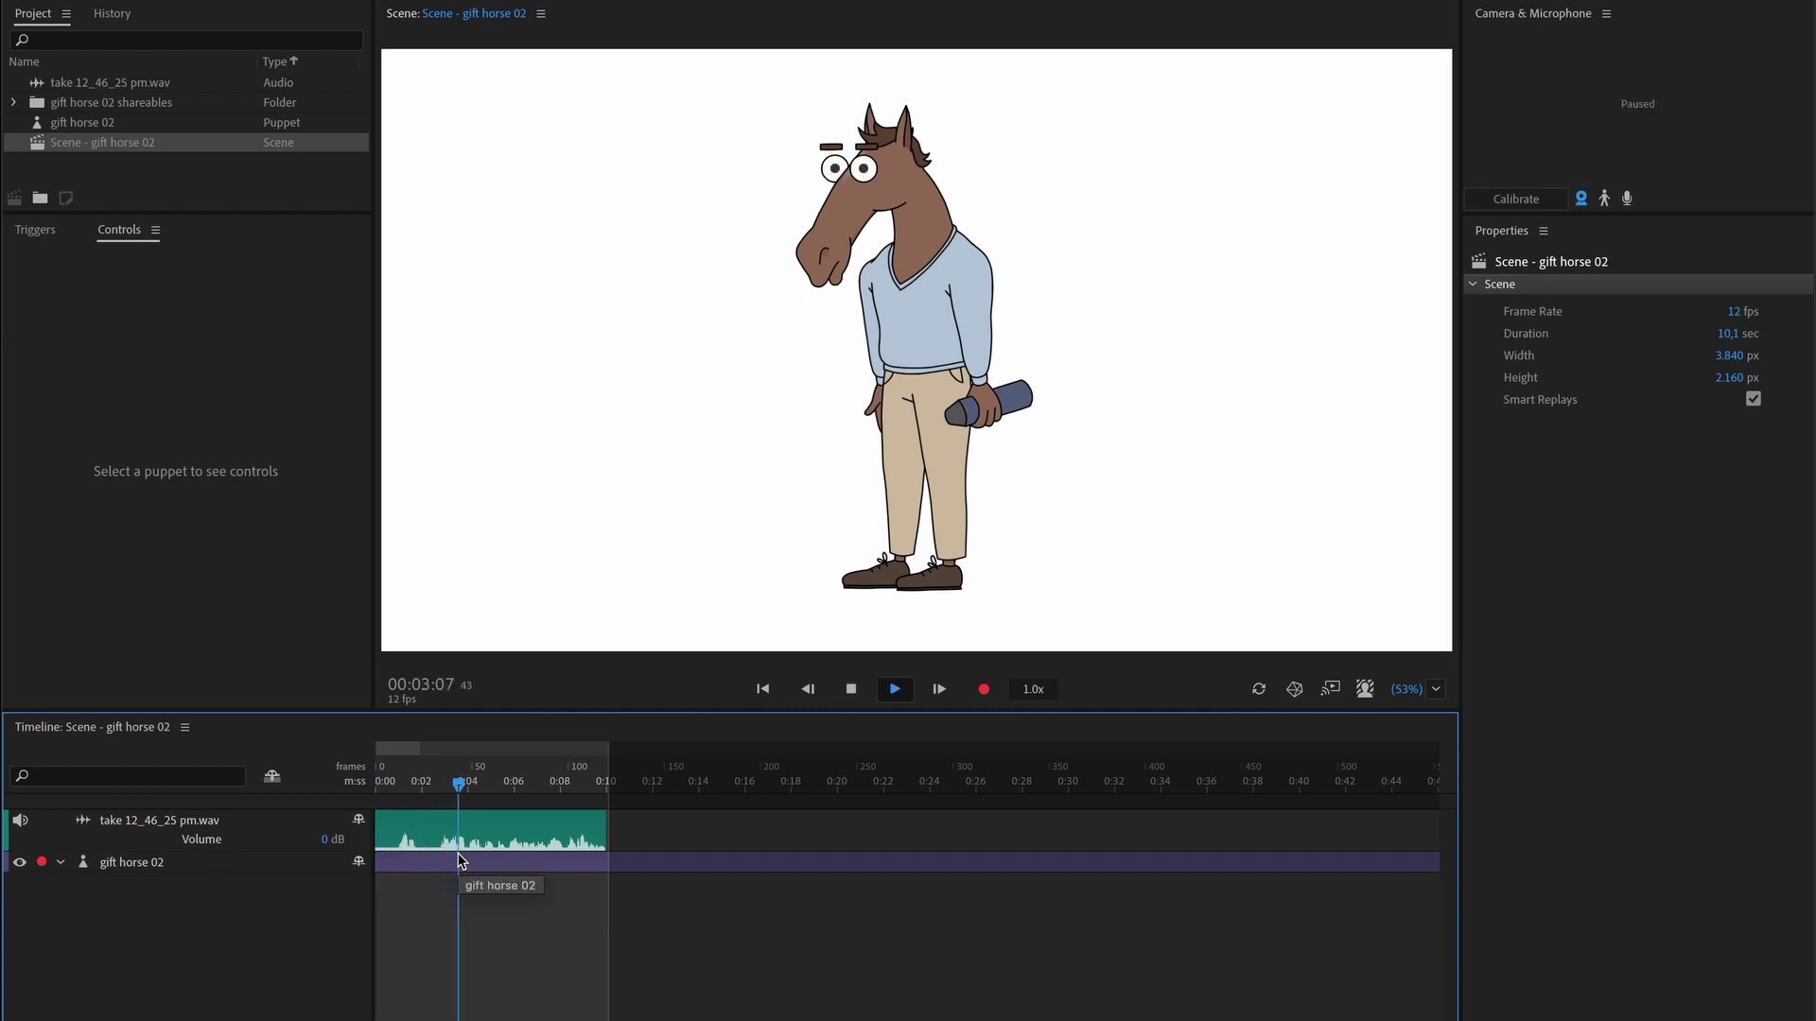
key("space")
- Reveal the audio file in the project and begin its transcript with "Hello there friend. Today I wa"
left_click(275, 835)
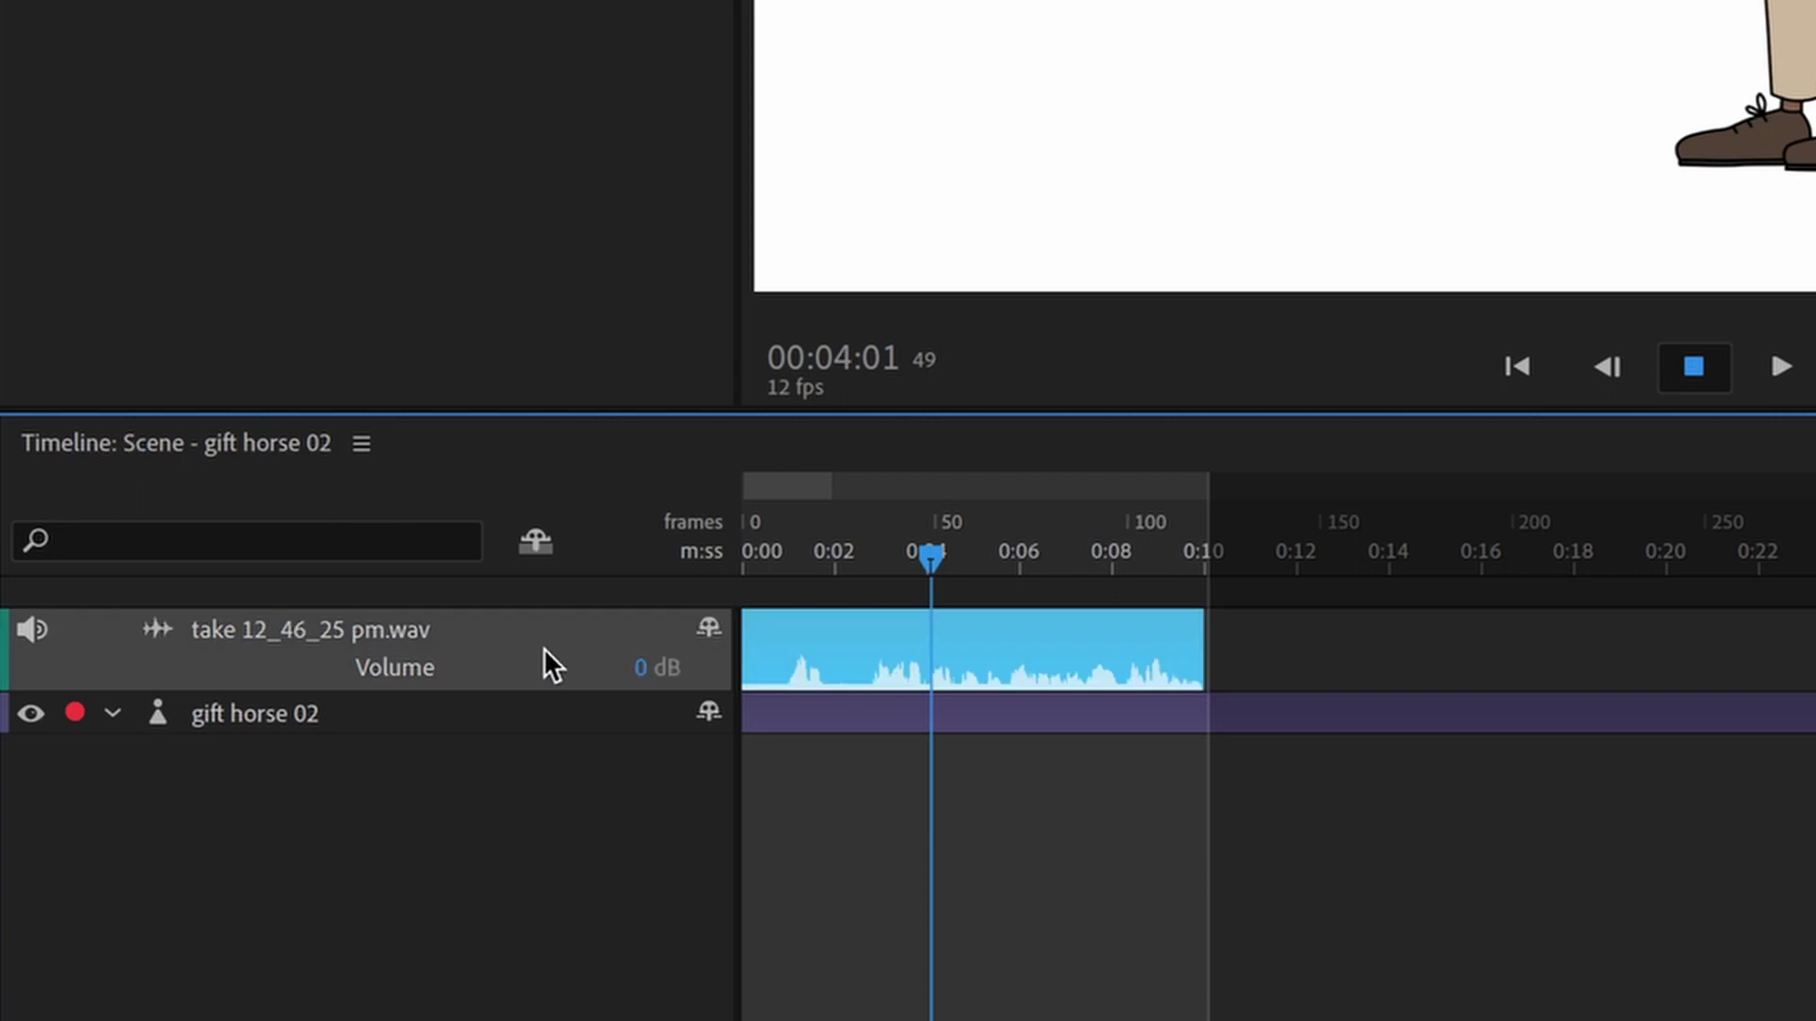
right_click(496, 672)
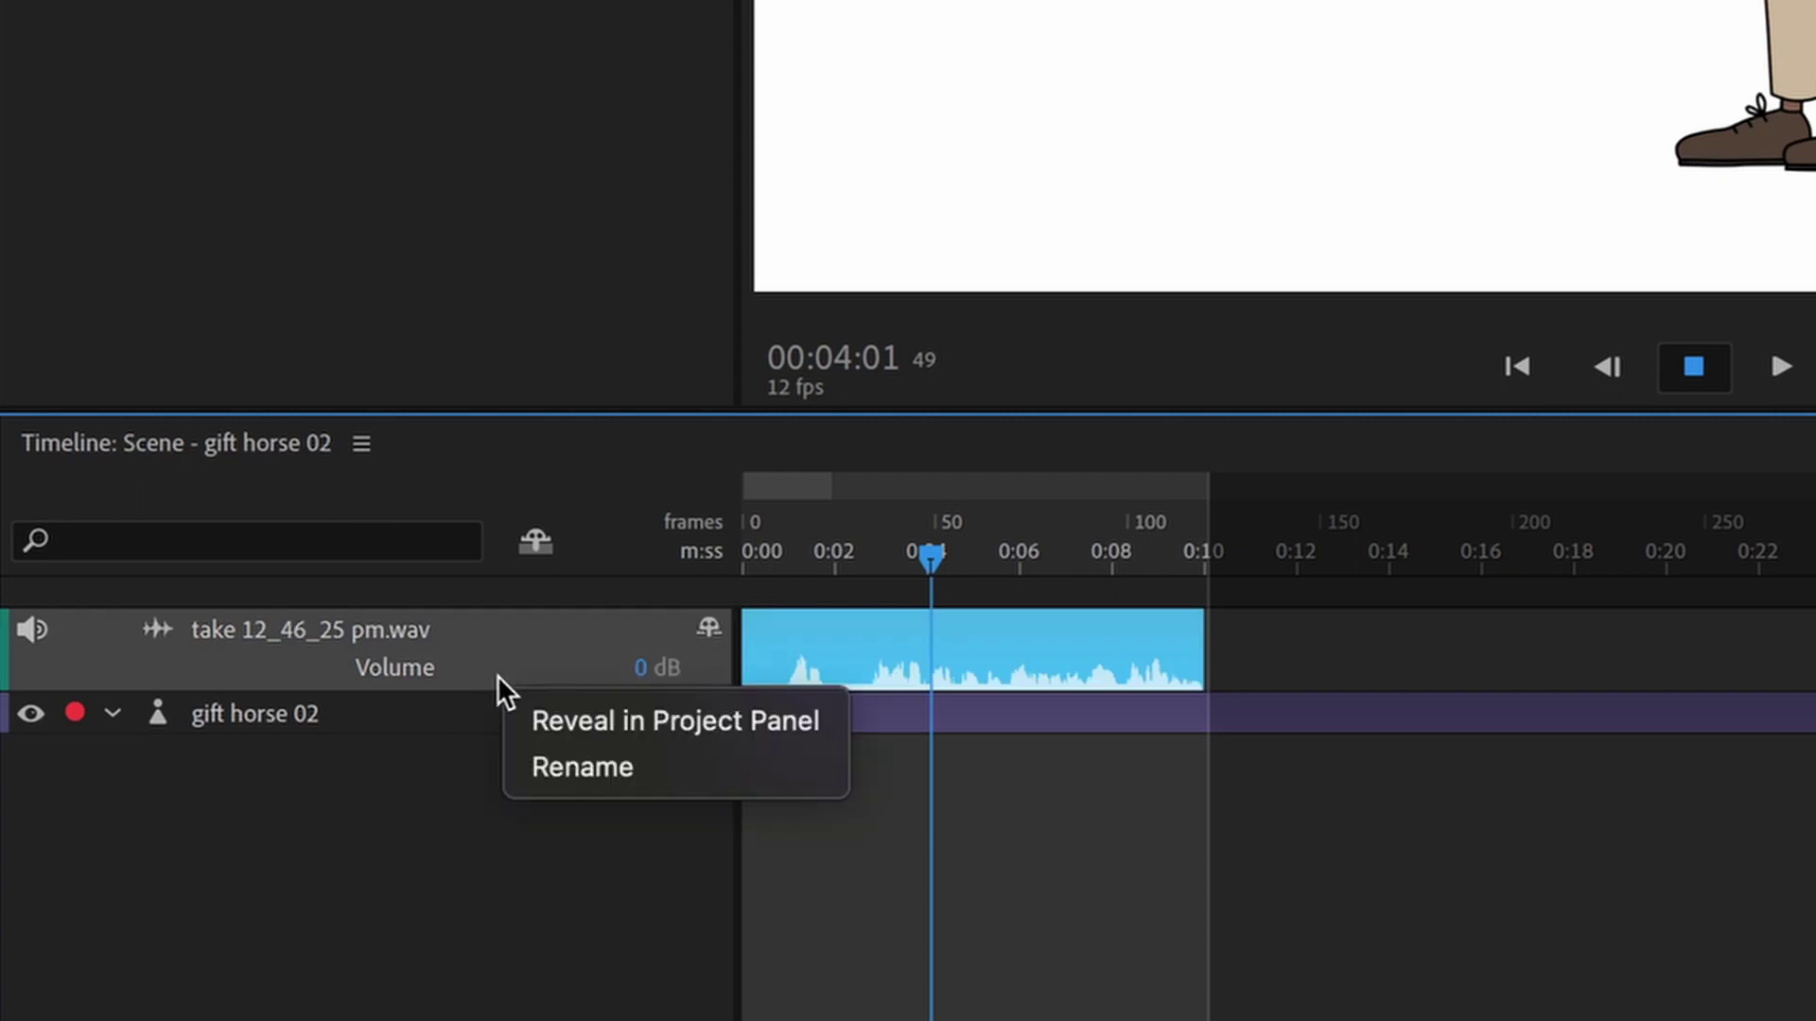
left_click(682, 728)
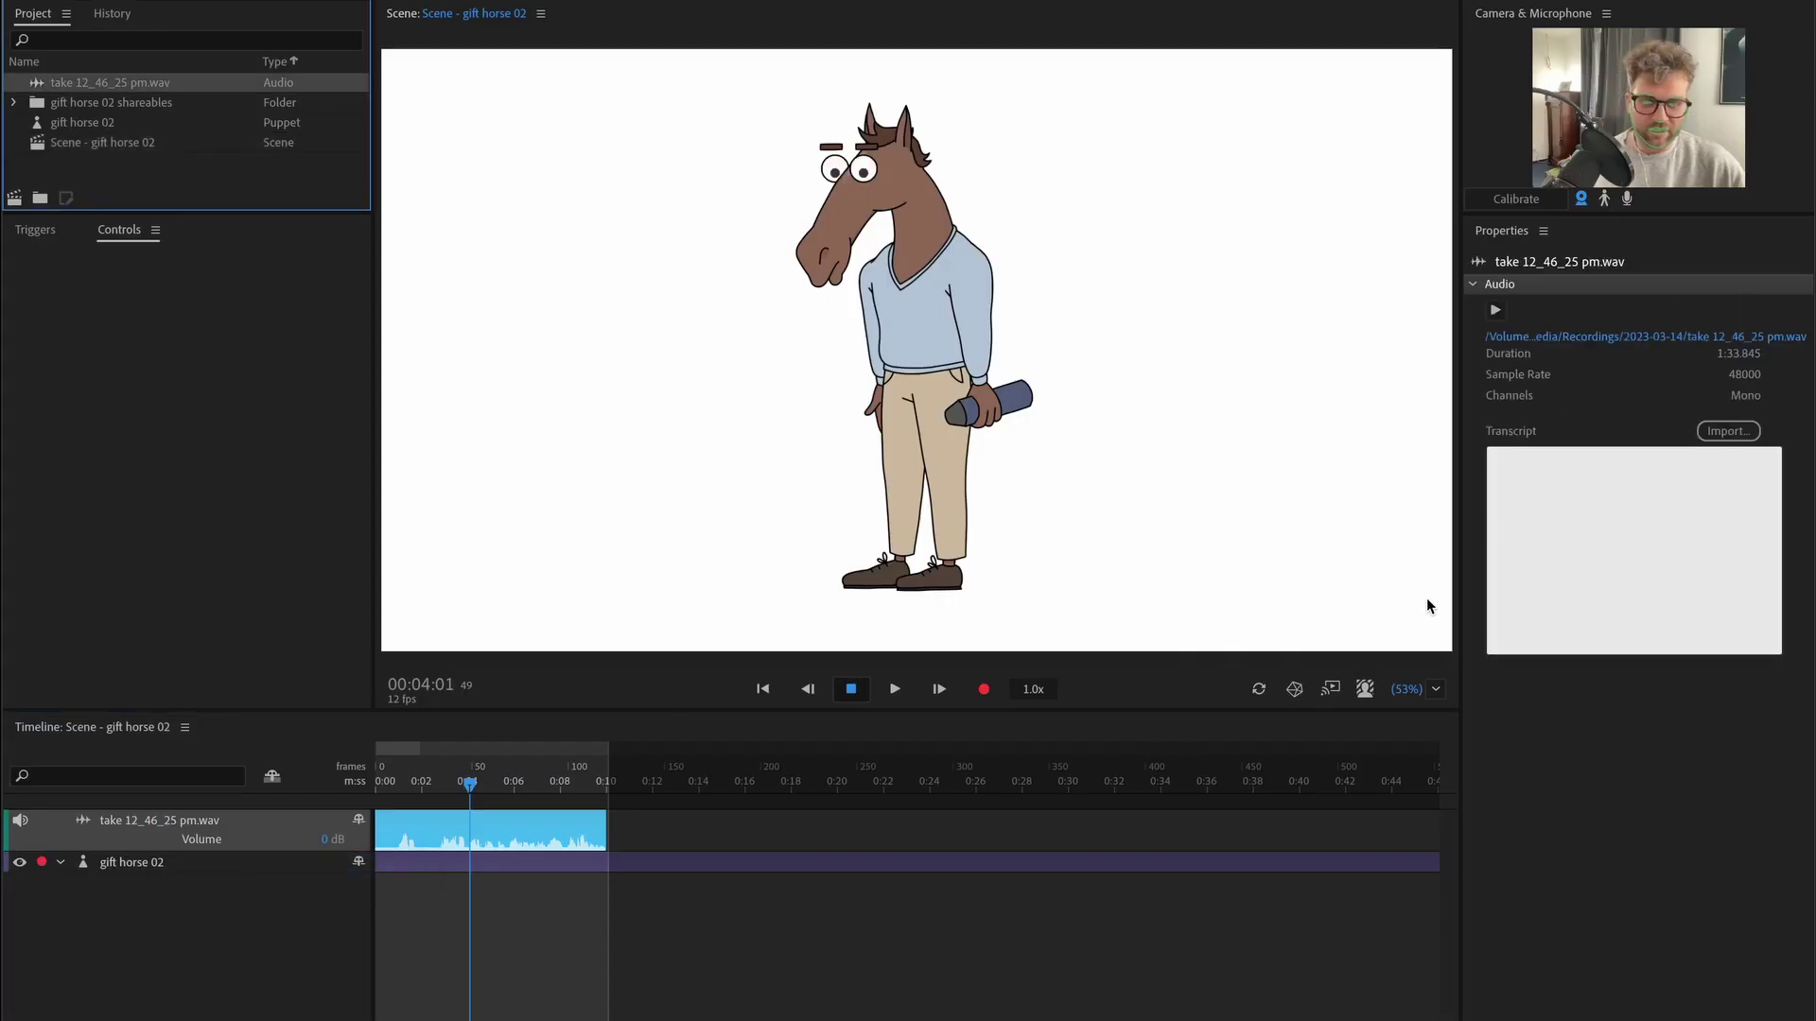
left_click(1600, 479)
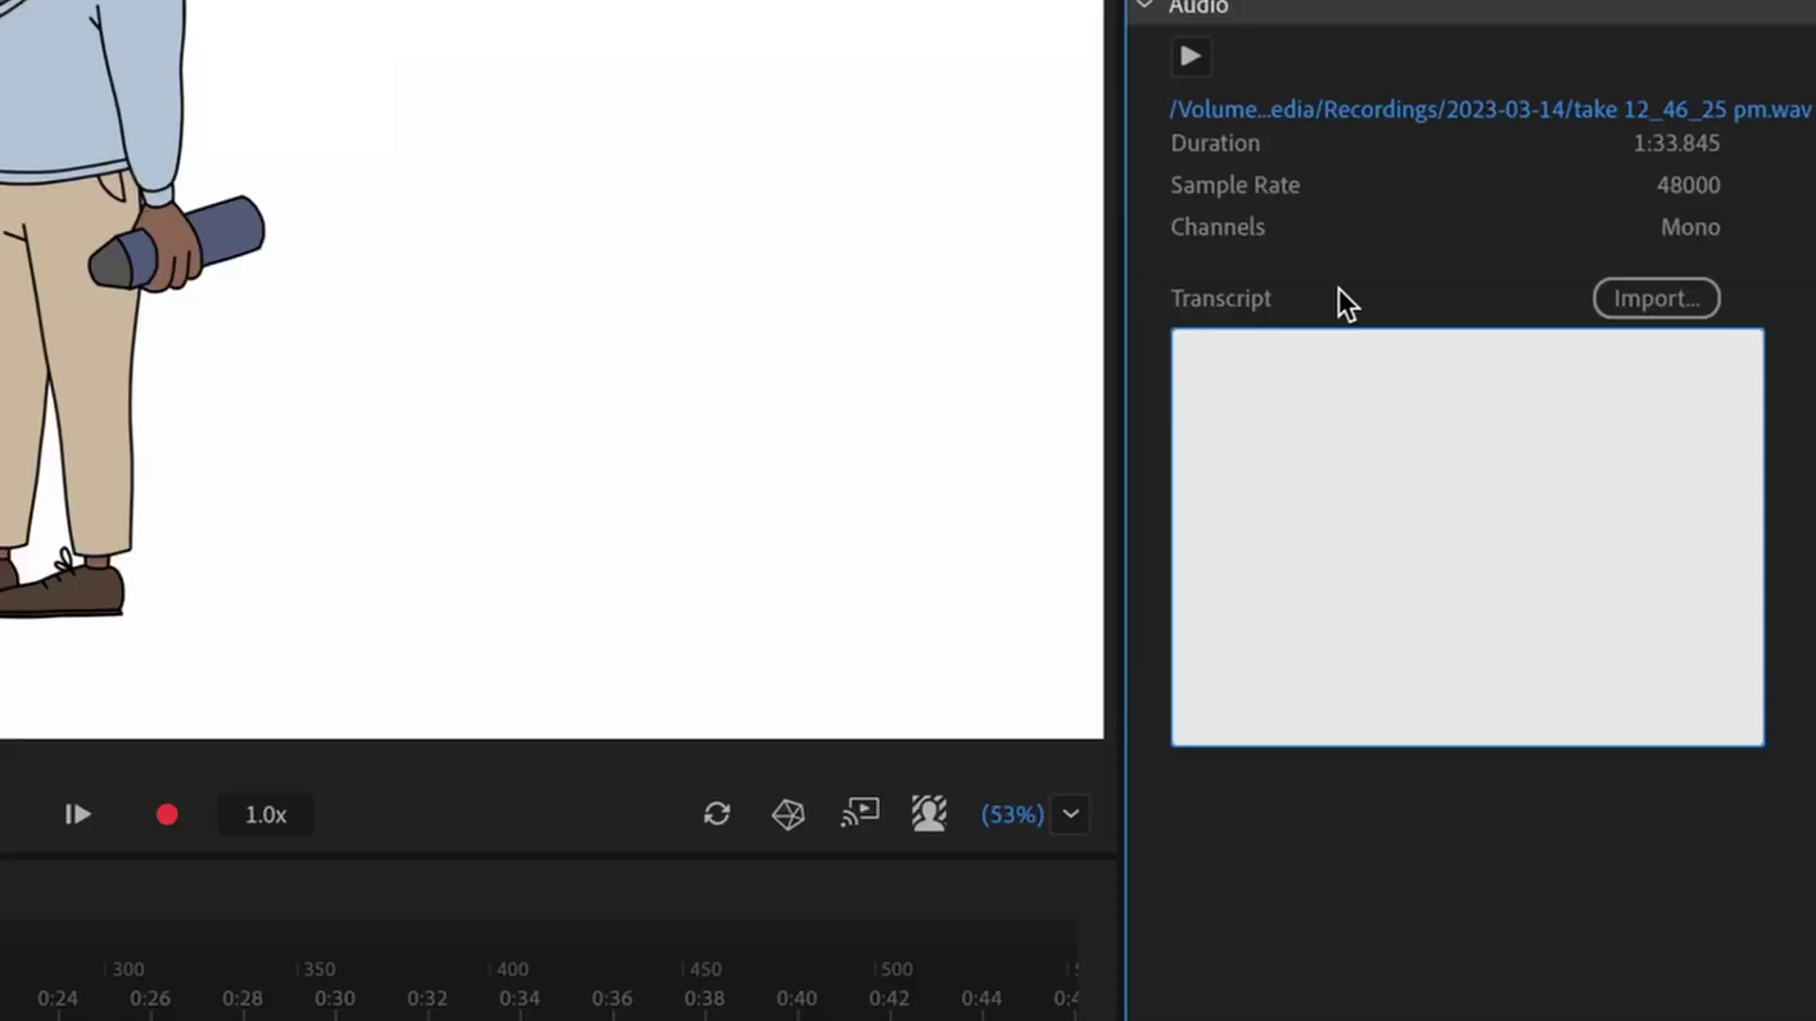
type("Hello there fire")
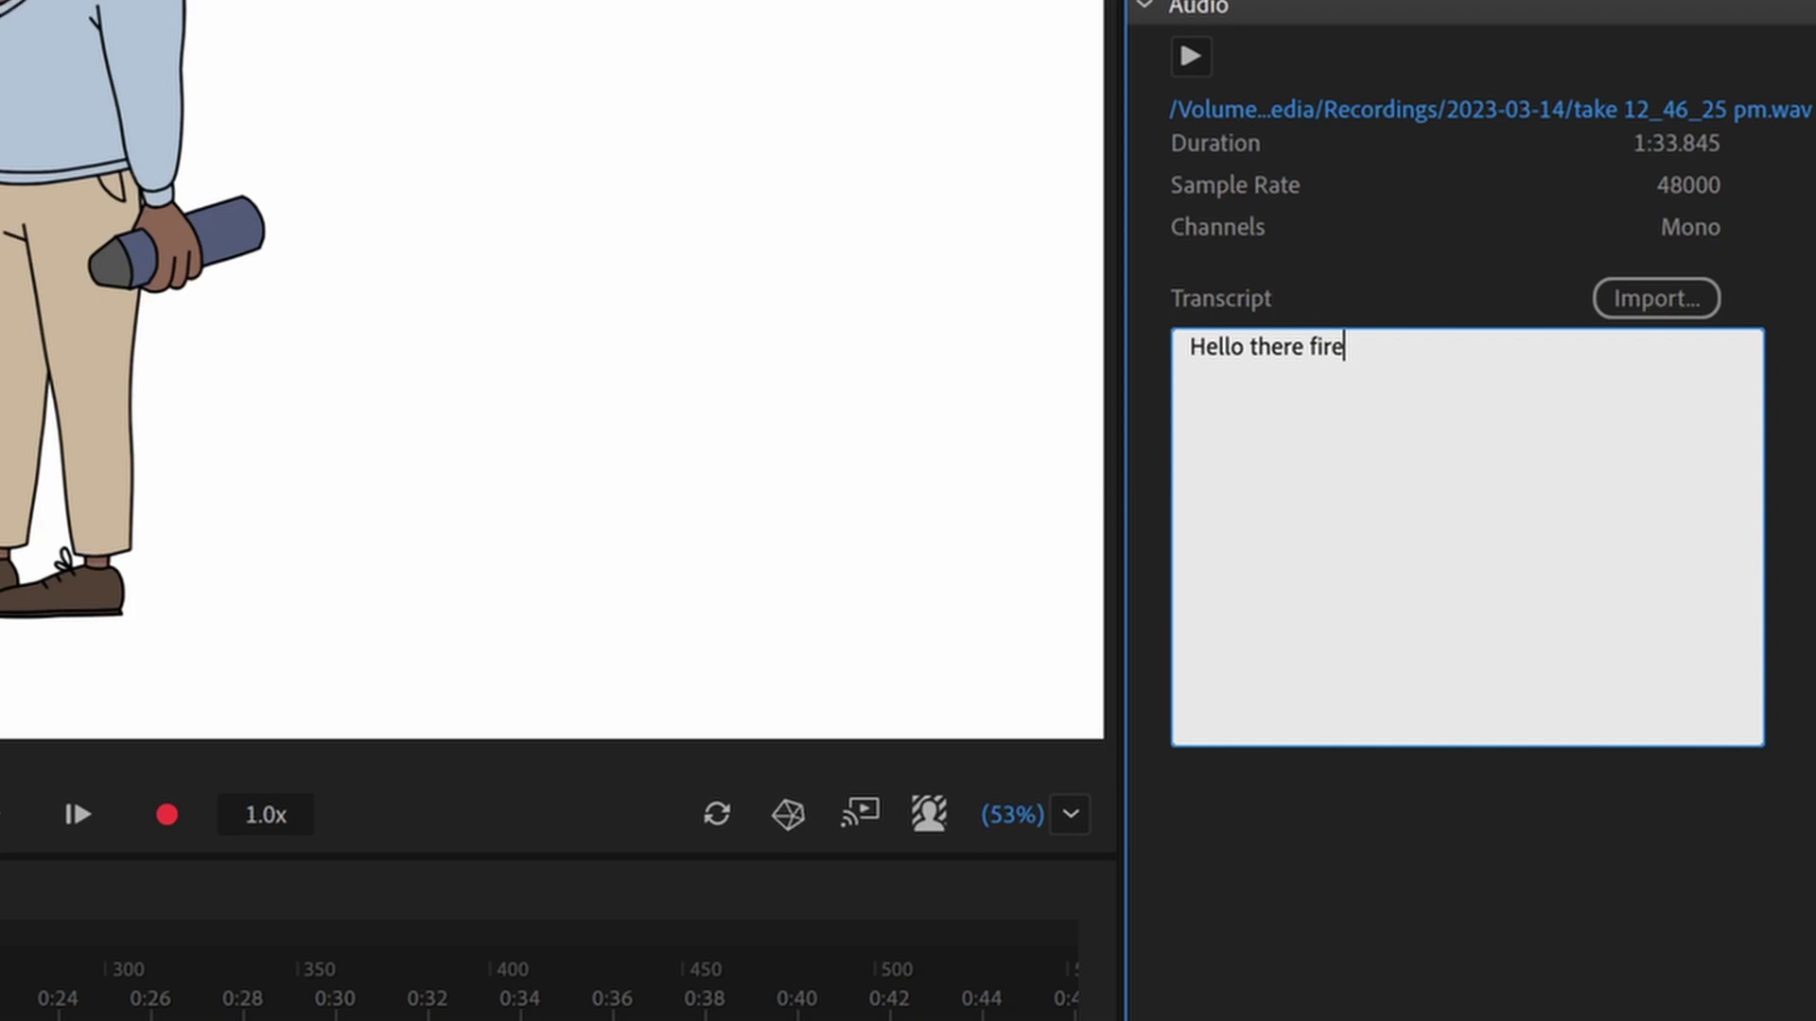
key("BackSpace")
key("BackSpace")
key("BackSpace")
key("BackSpace")
key("BackSpace")
type("friend. Today I wa")
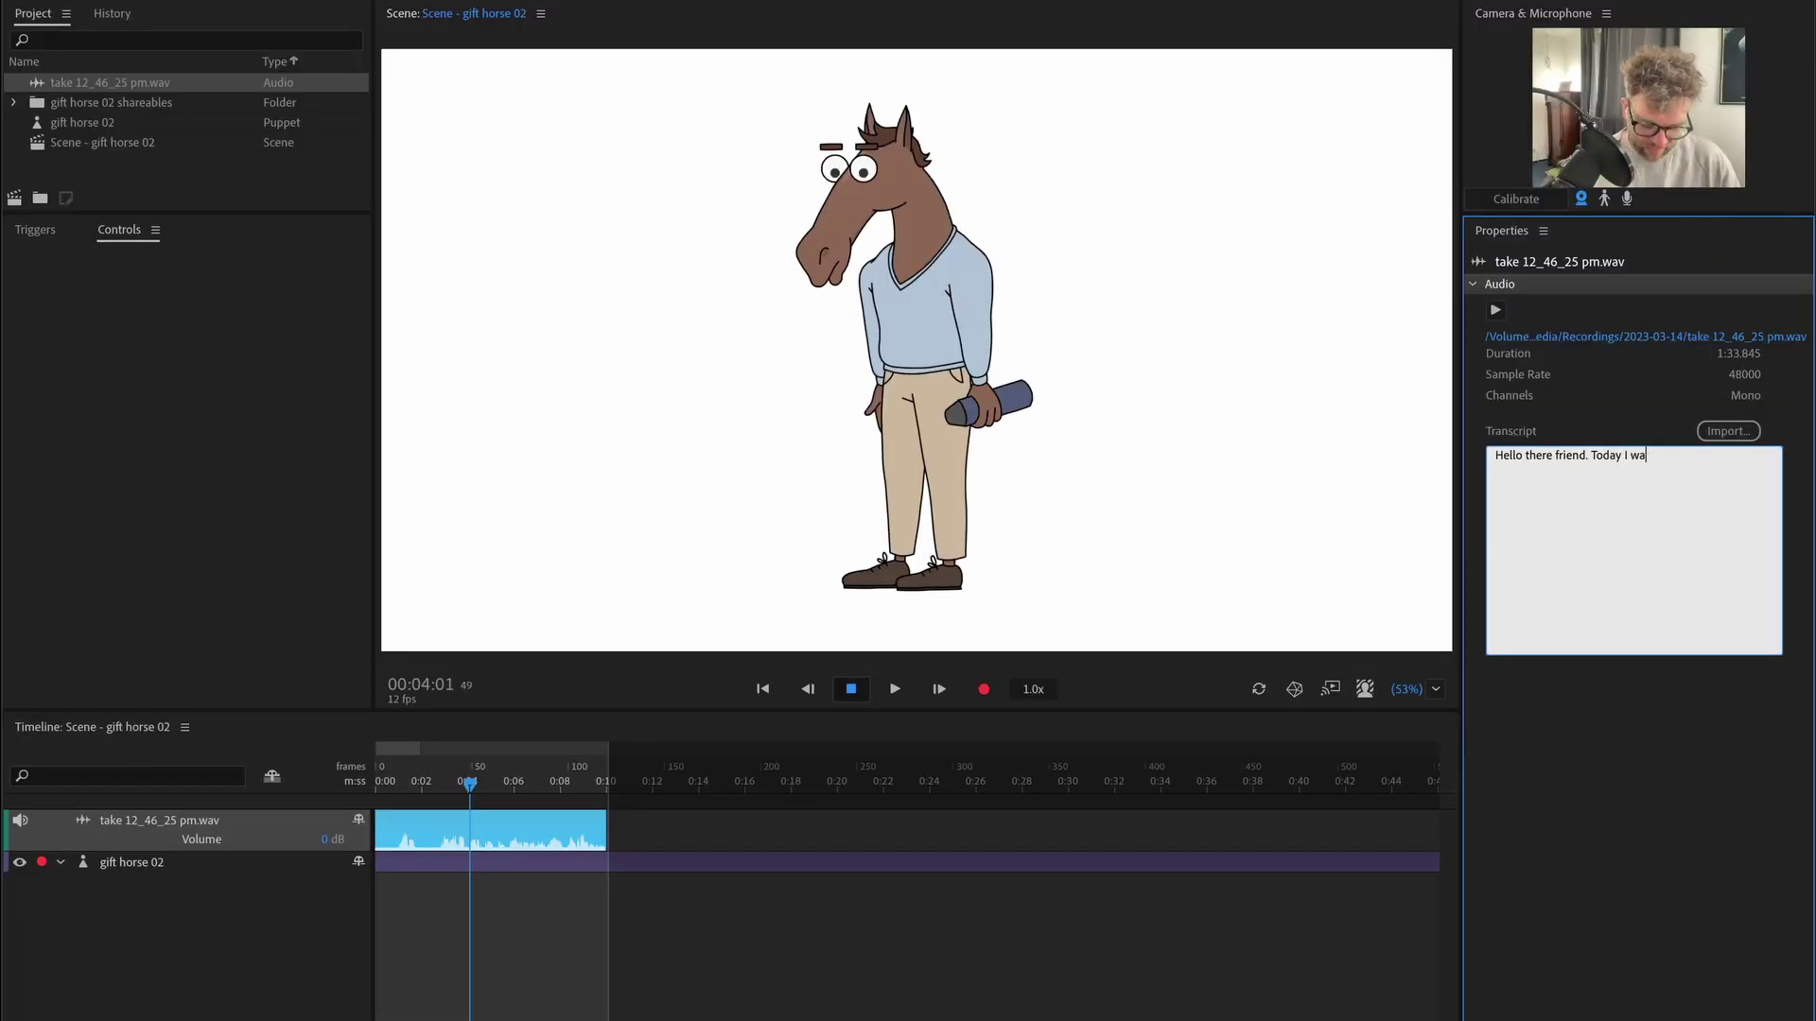
- Listen to the next part of the audio and extend the transcript with "wanna talk a little bit about this animation style i like so much."
left_click(651, 974)
key("space")
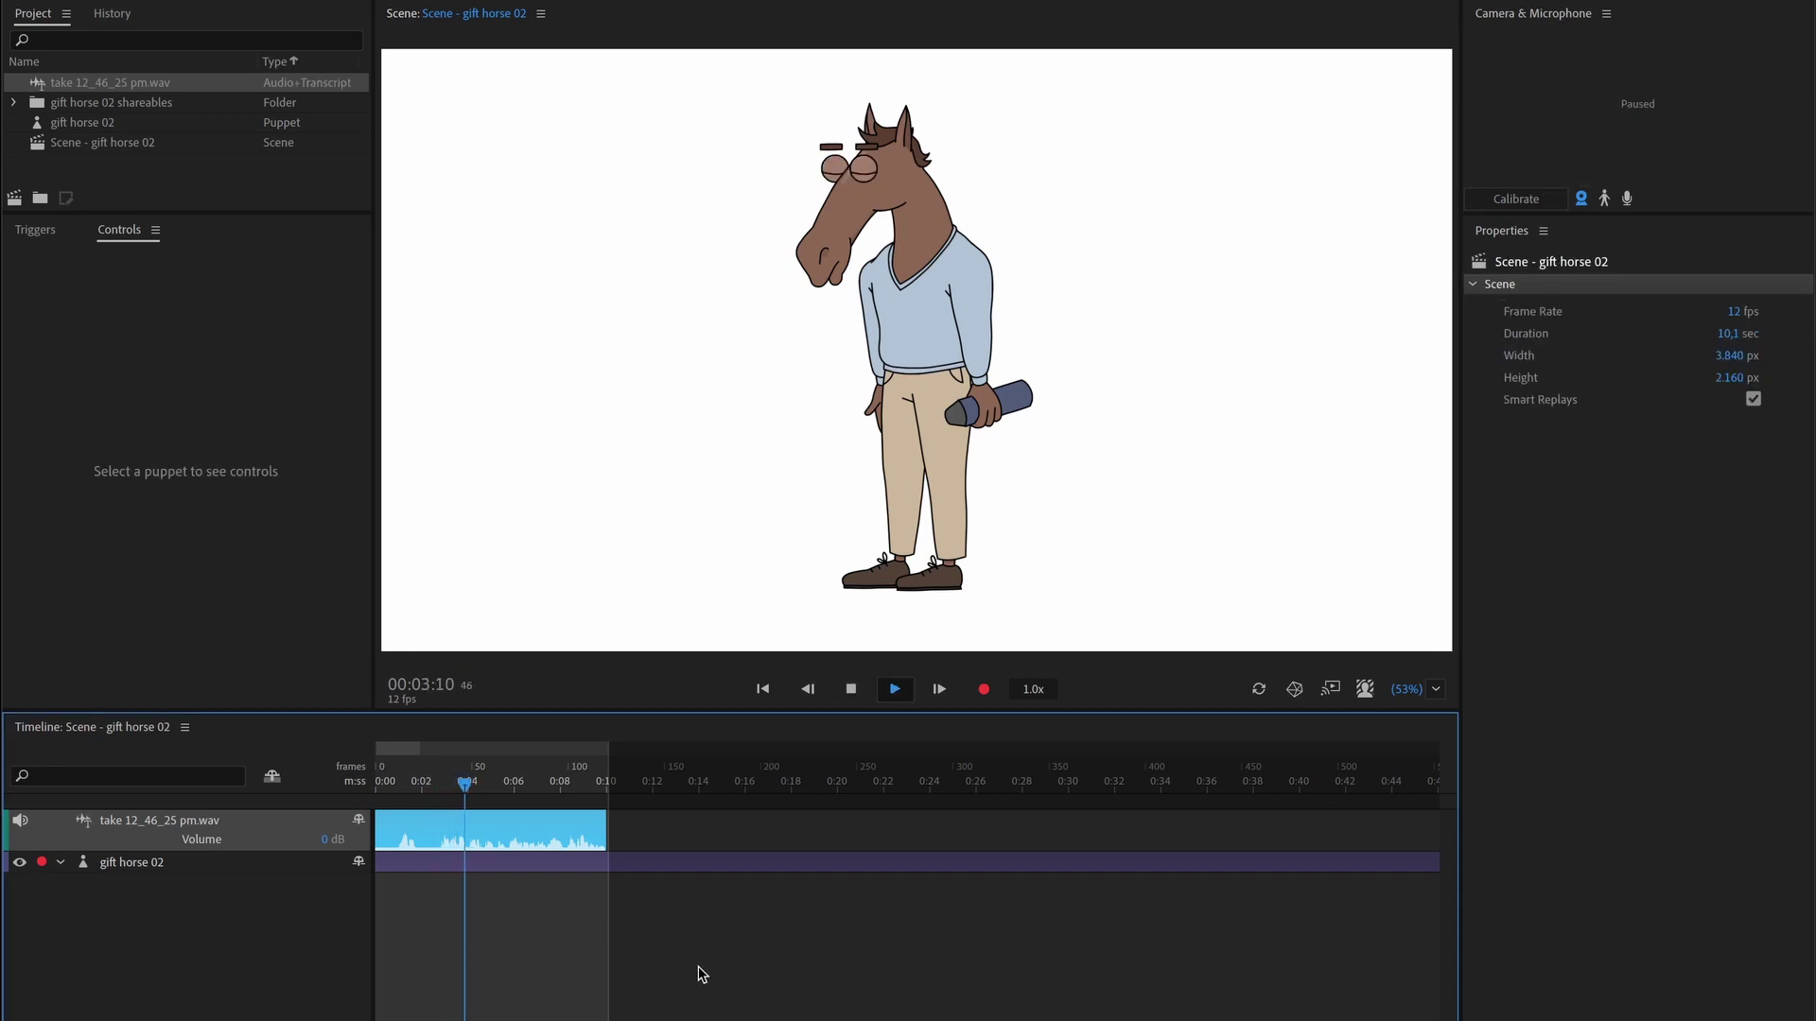
key("space")
right_click(233, 838)
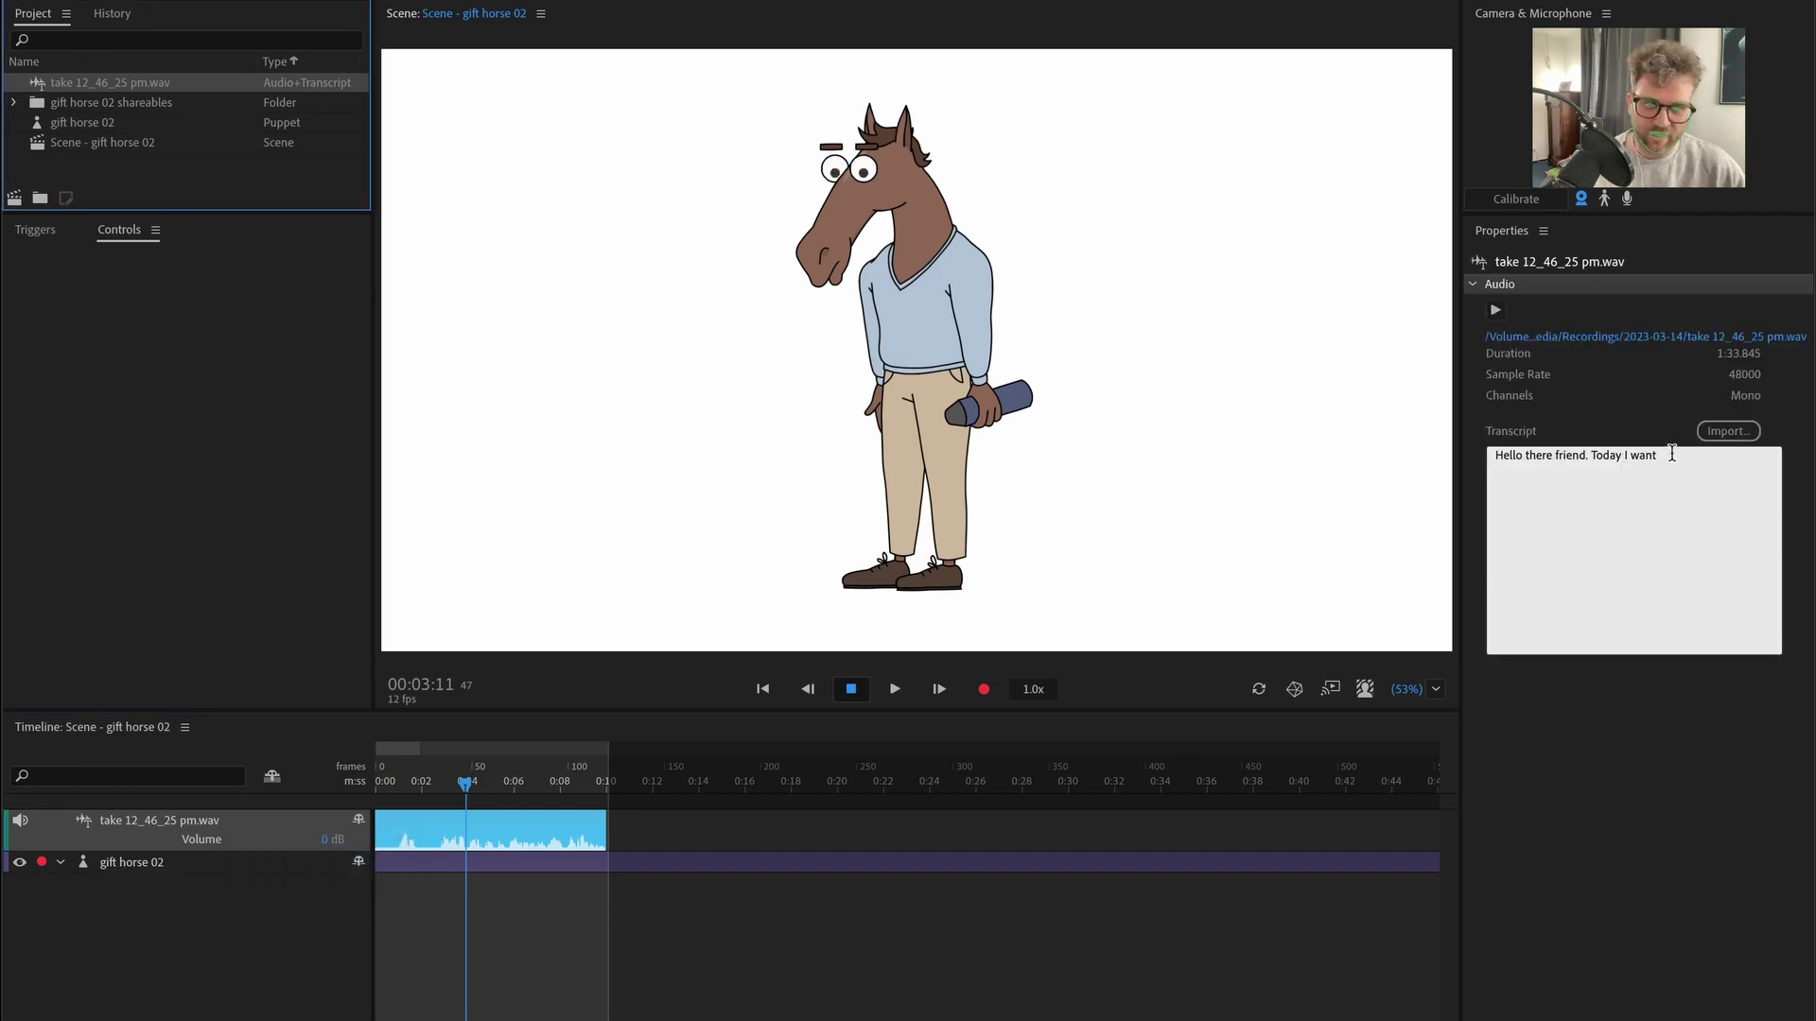
left_click(1670, 460)
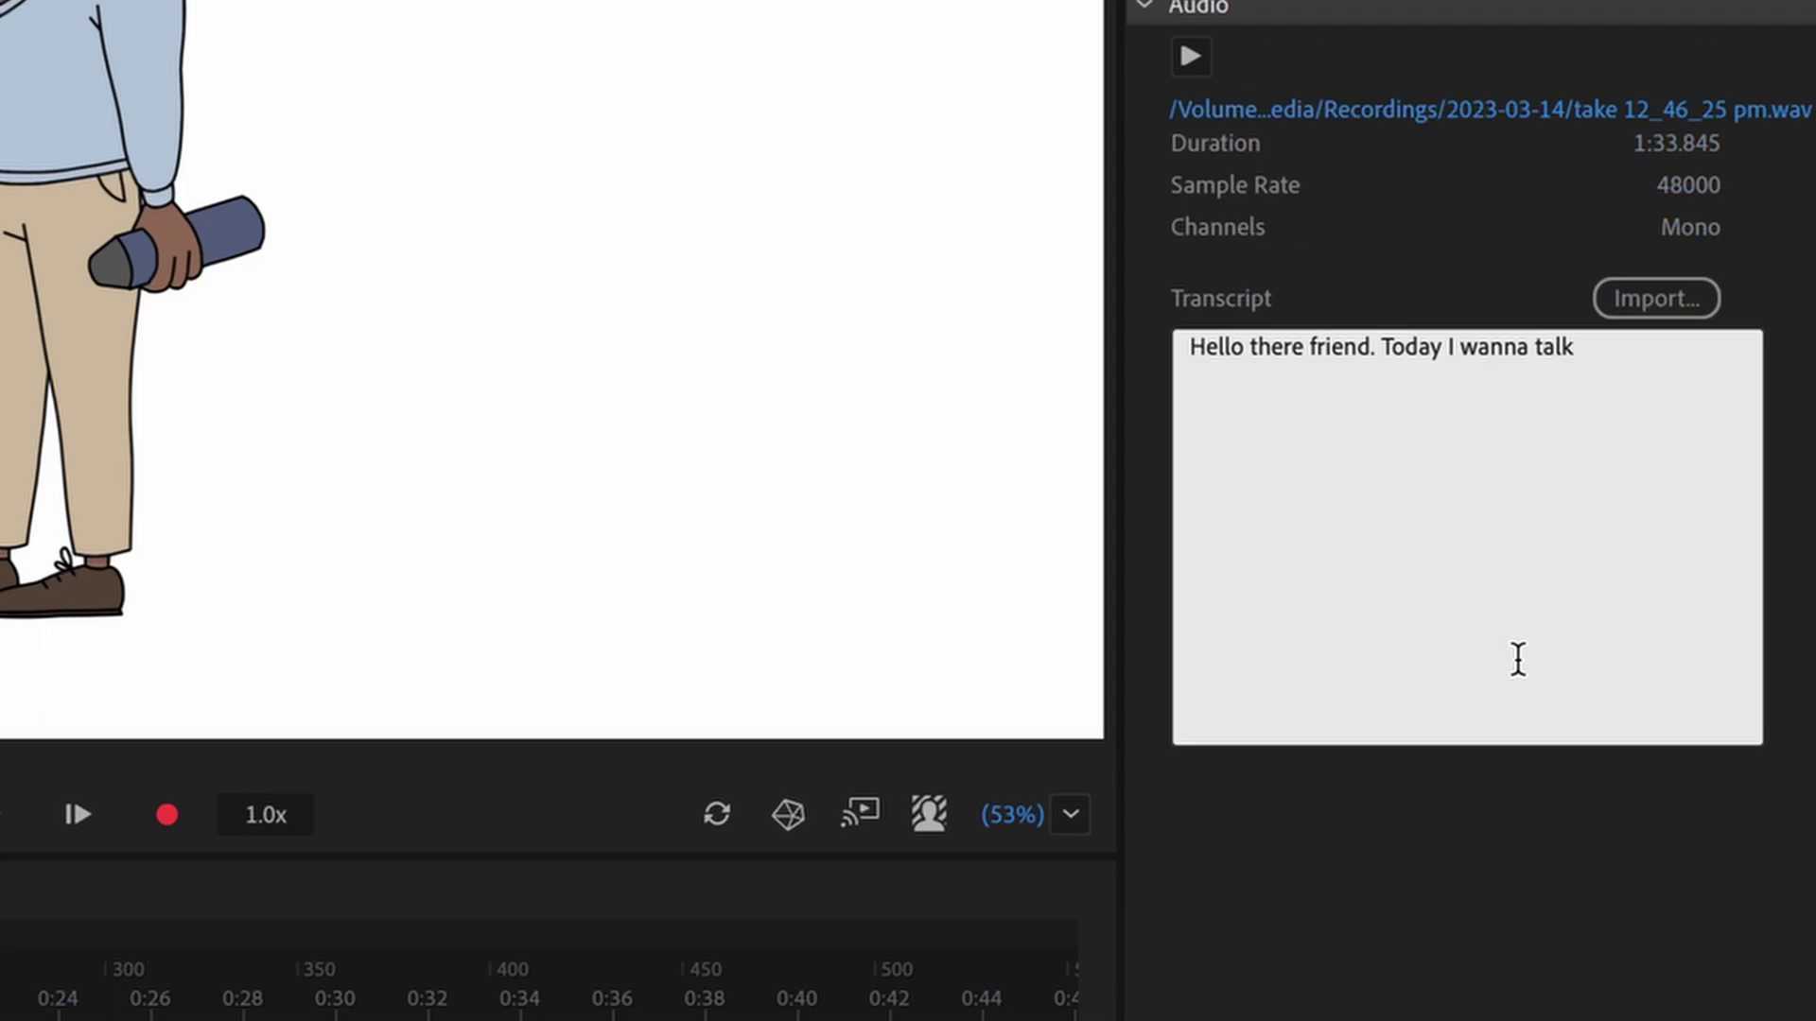
type("a little bit about this animation style i like to muchg")
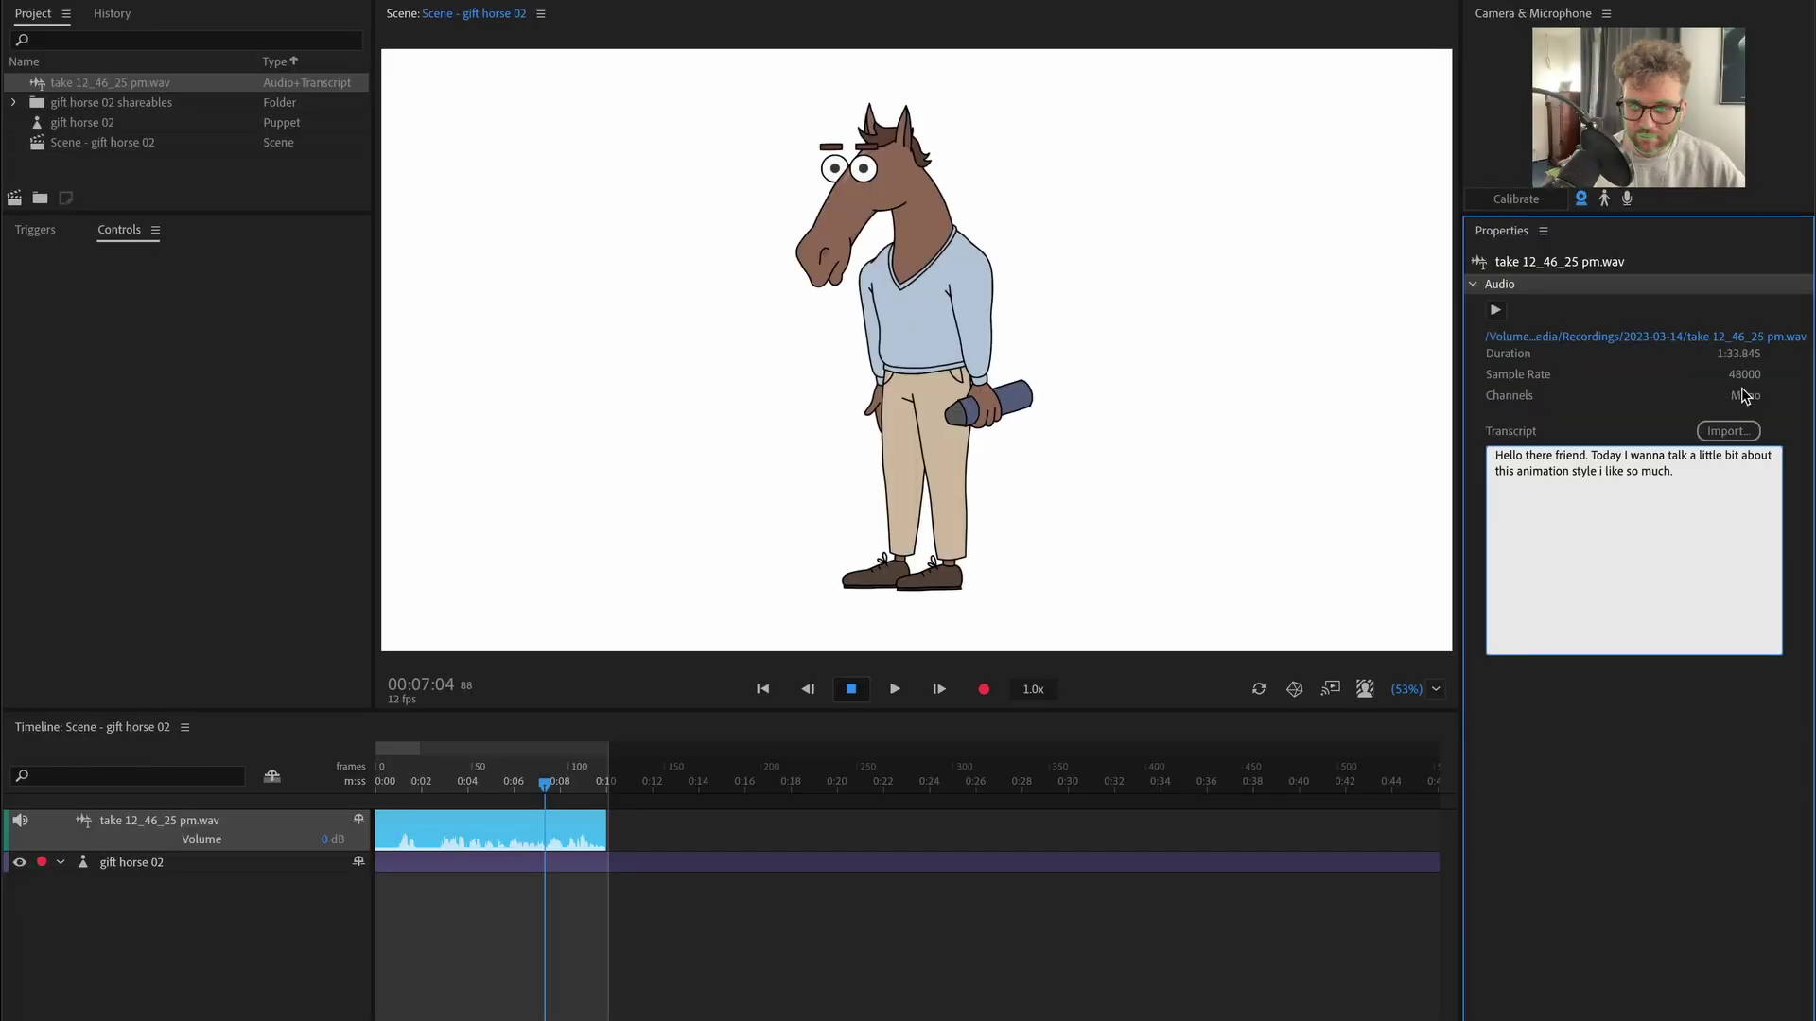
- Listen to the rest of the clip and add the sentence starting "And that I use with a" to the transcript
left_click(713, 928)
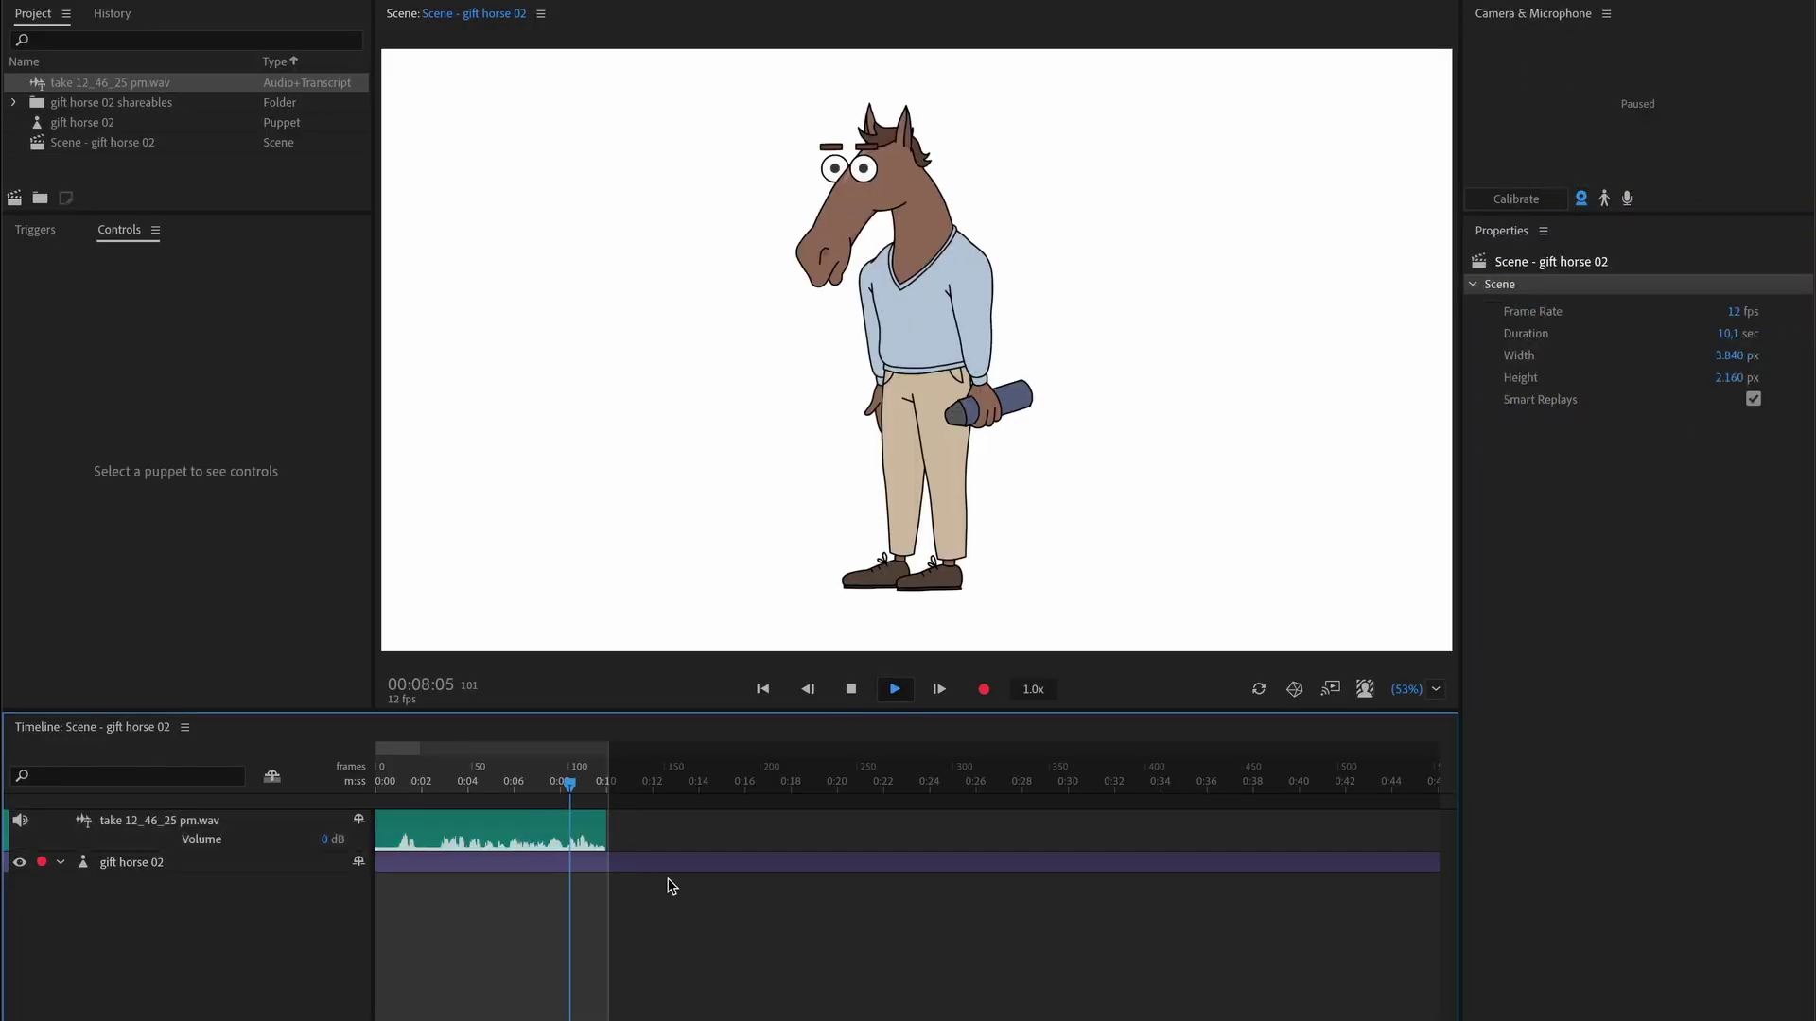
type("And then I want to show")
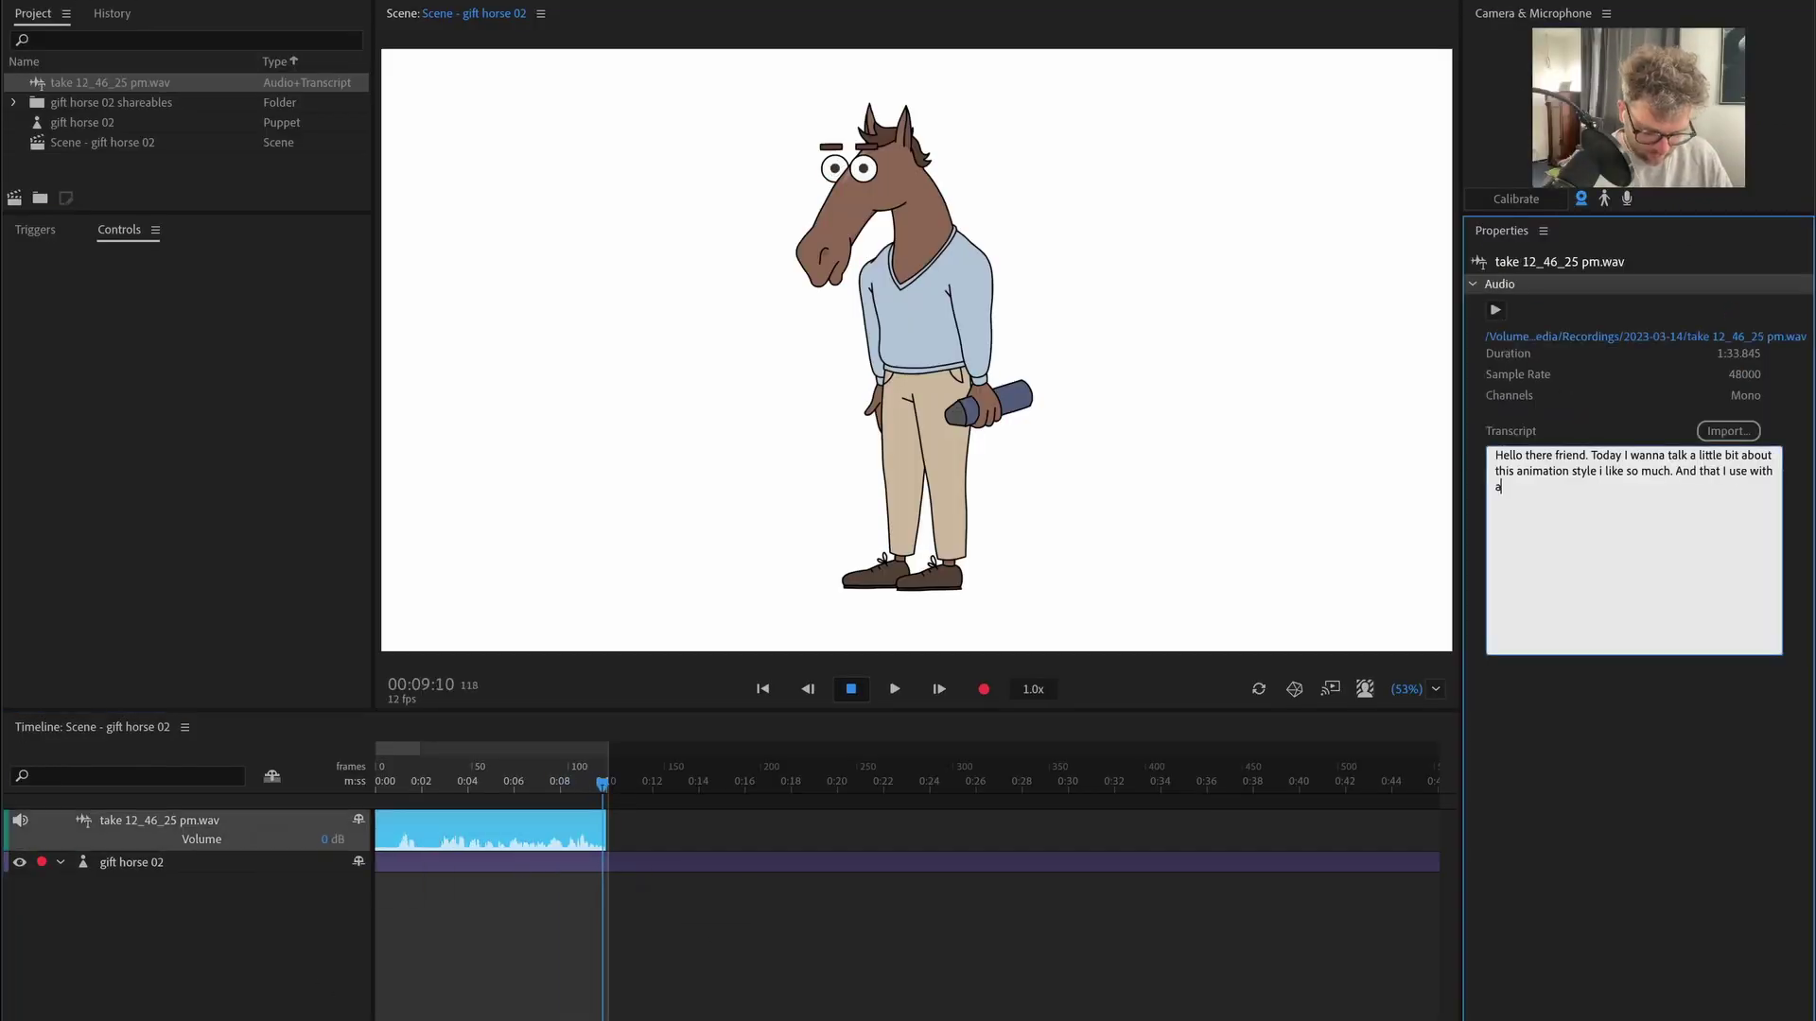
left_click(252, 835)
left_click(252, 936)
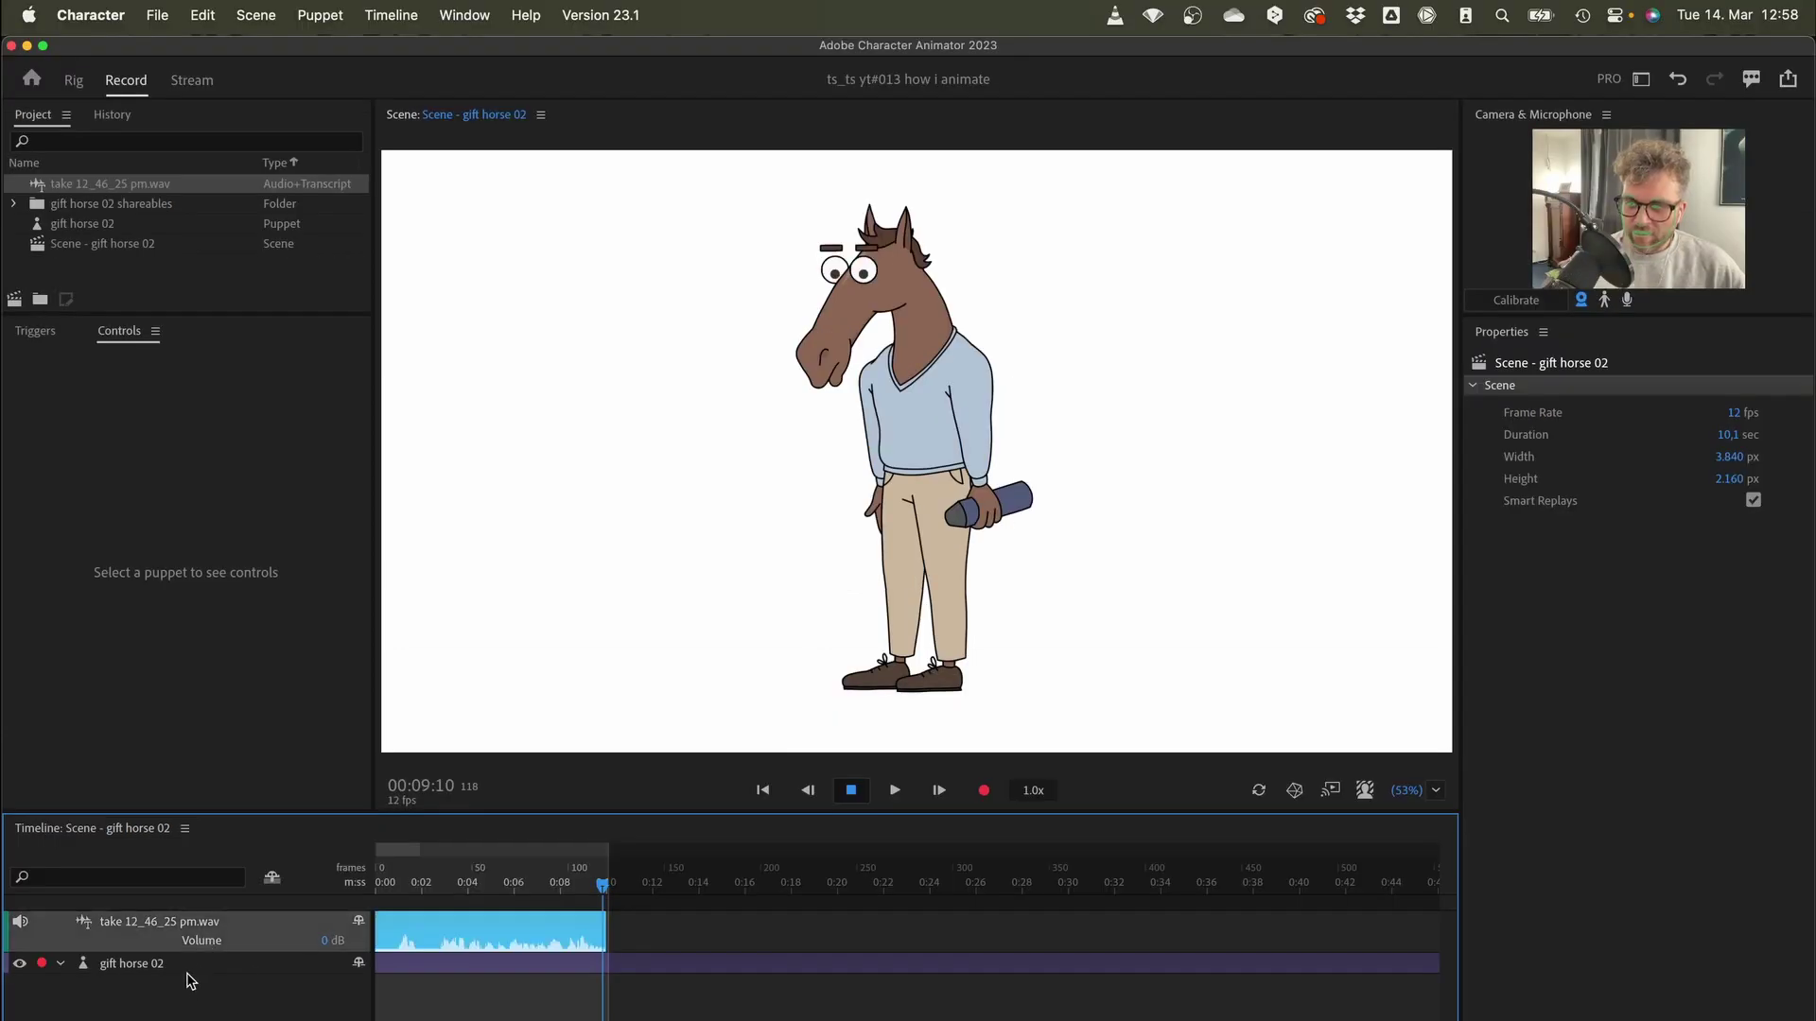
- Compute a lip sync take for the gift horse 02 track from the audio and transcript
left_click(190, 965)
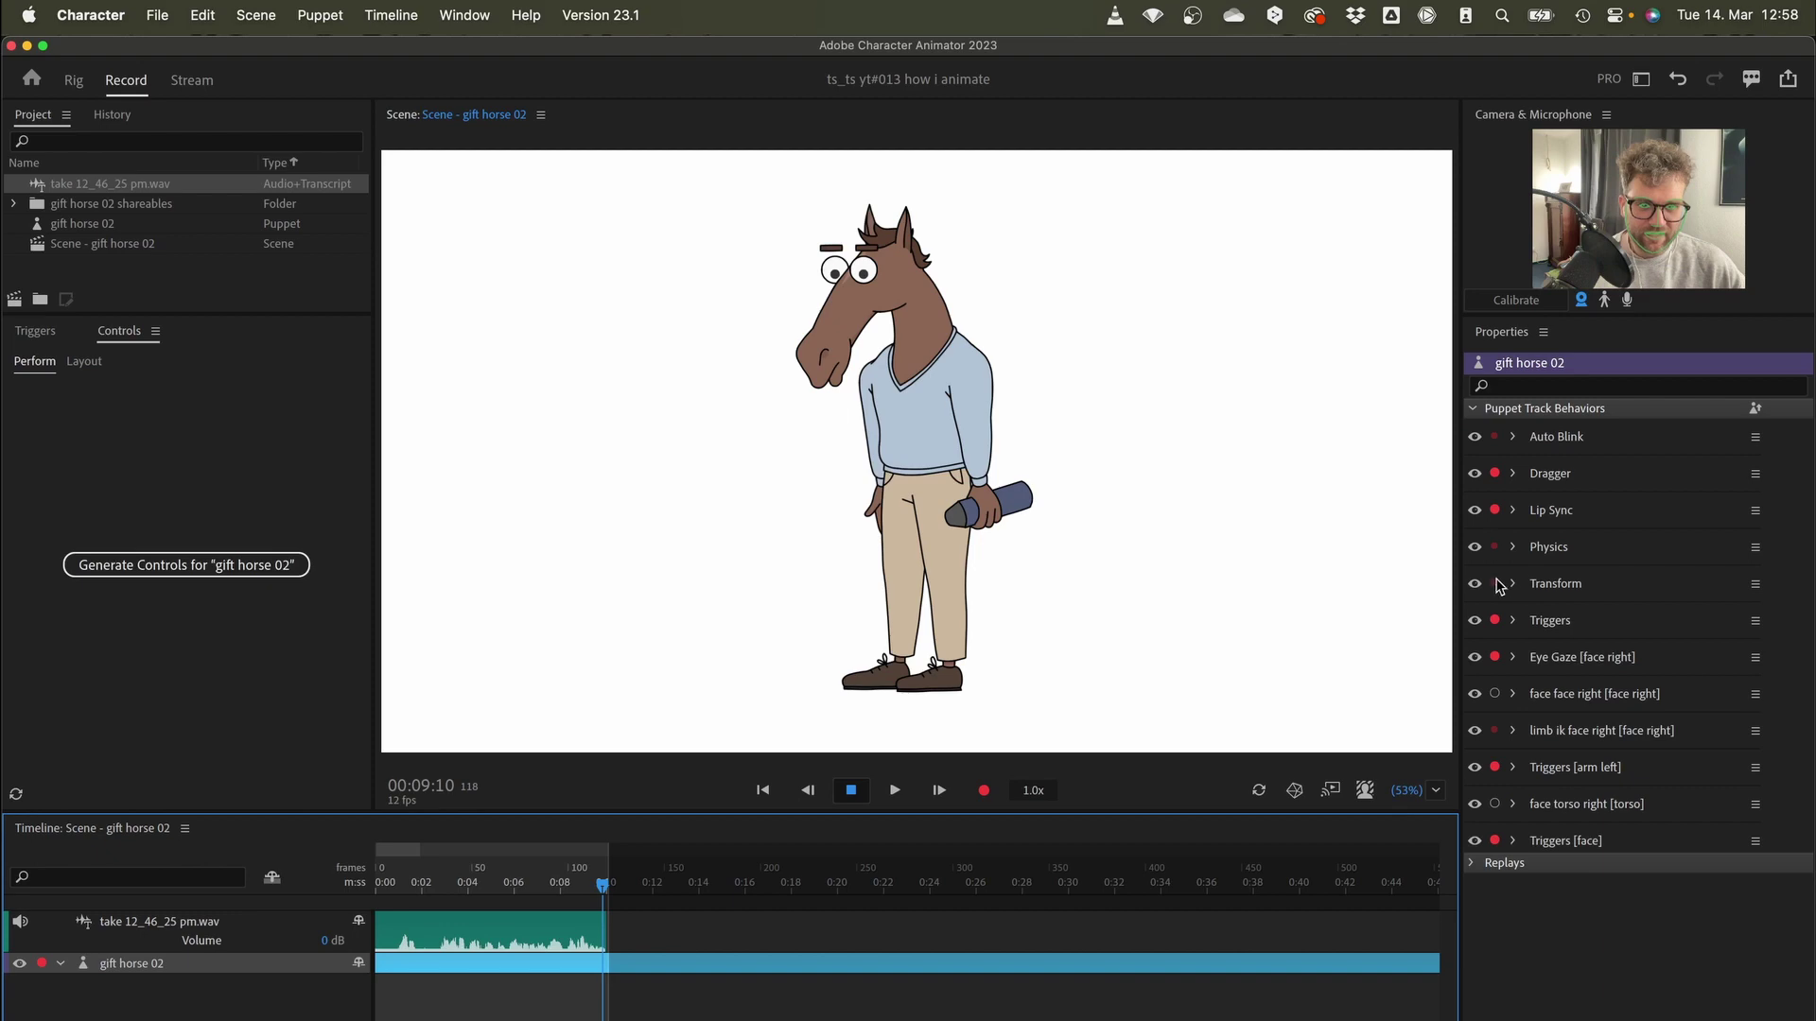
left_click(391, 16)
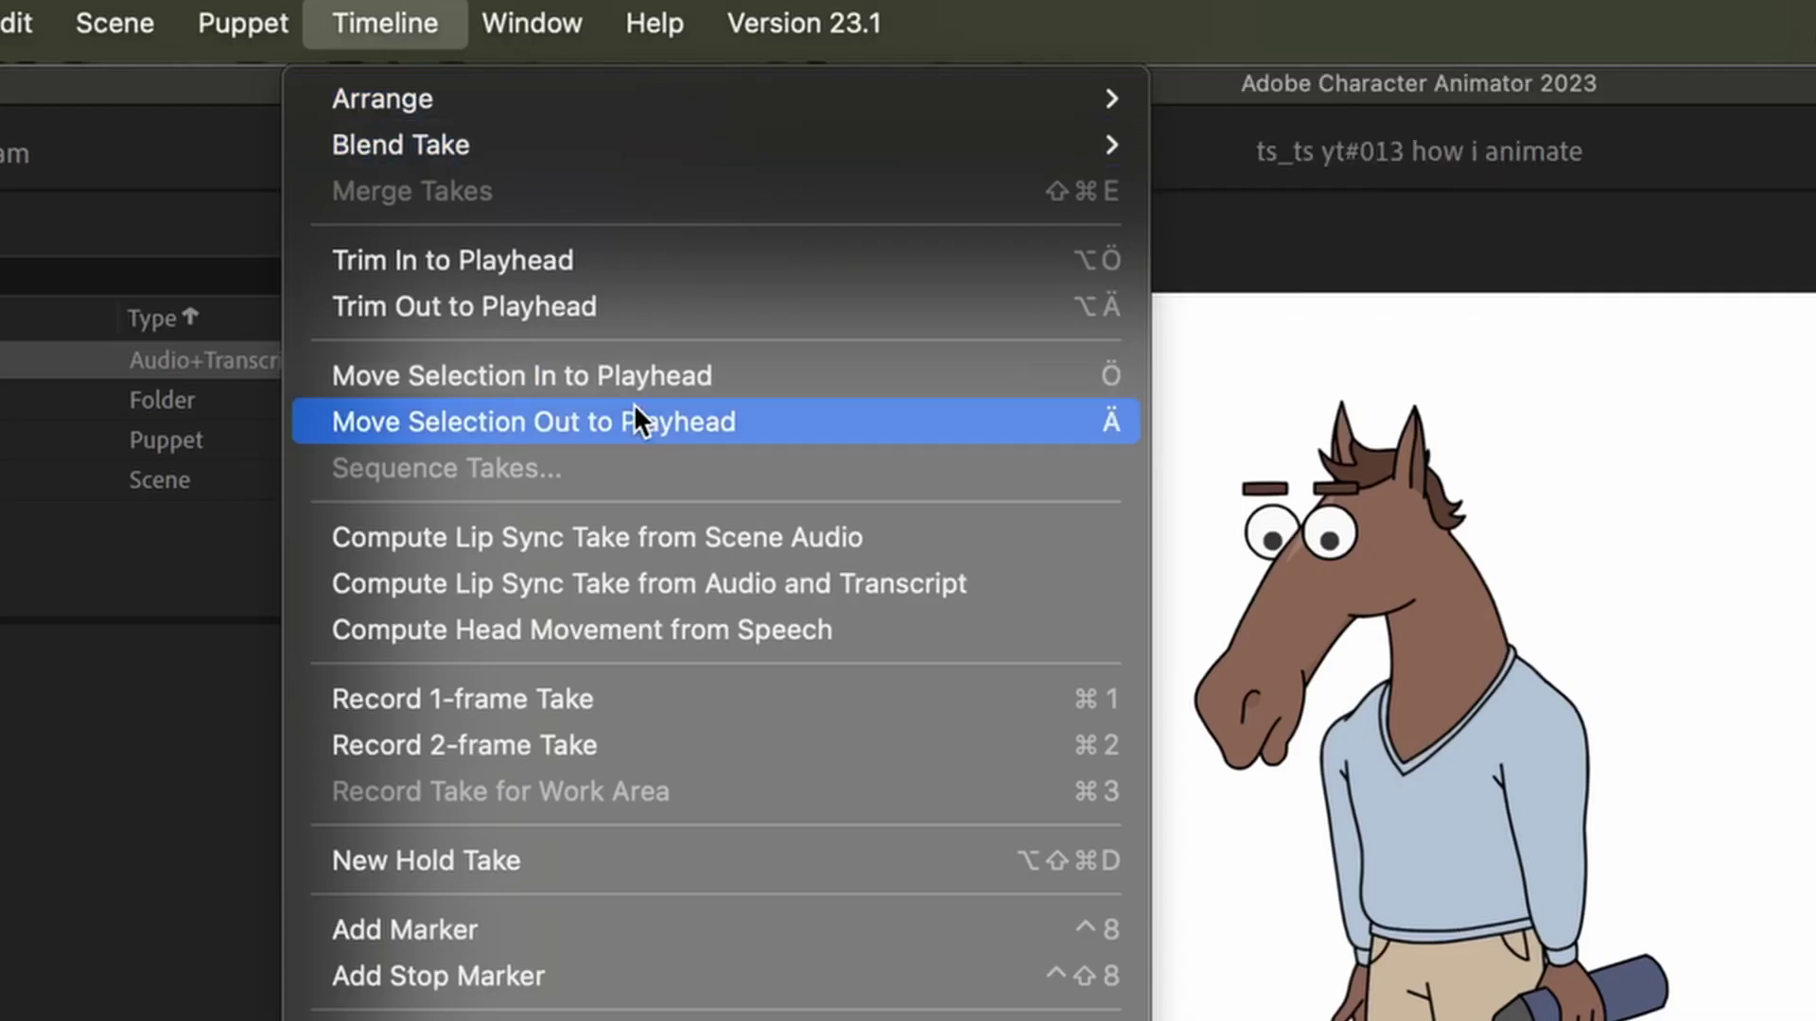
left_click(893, 587)
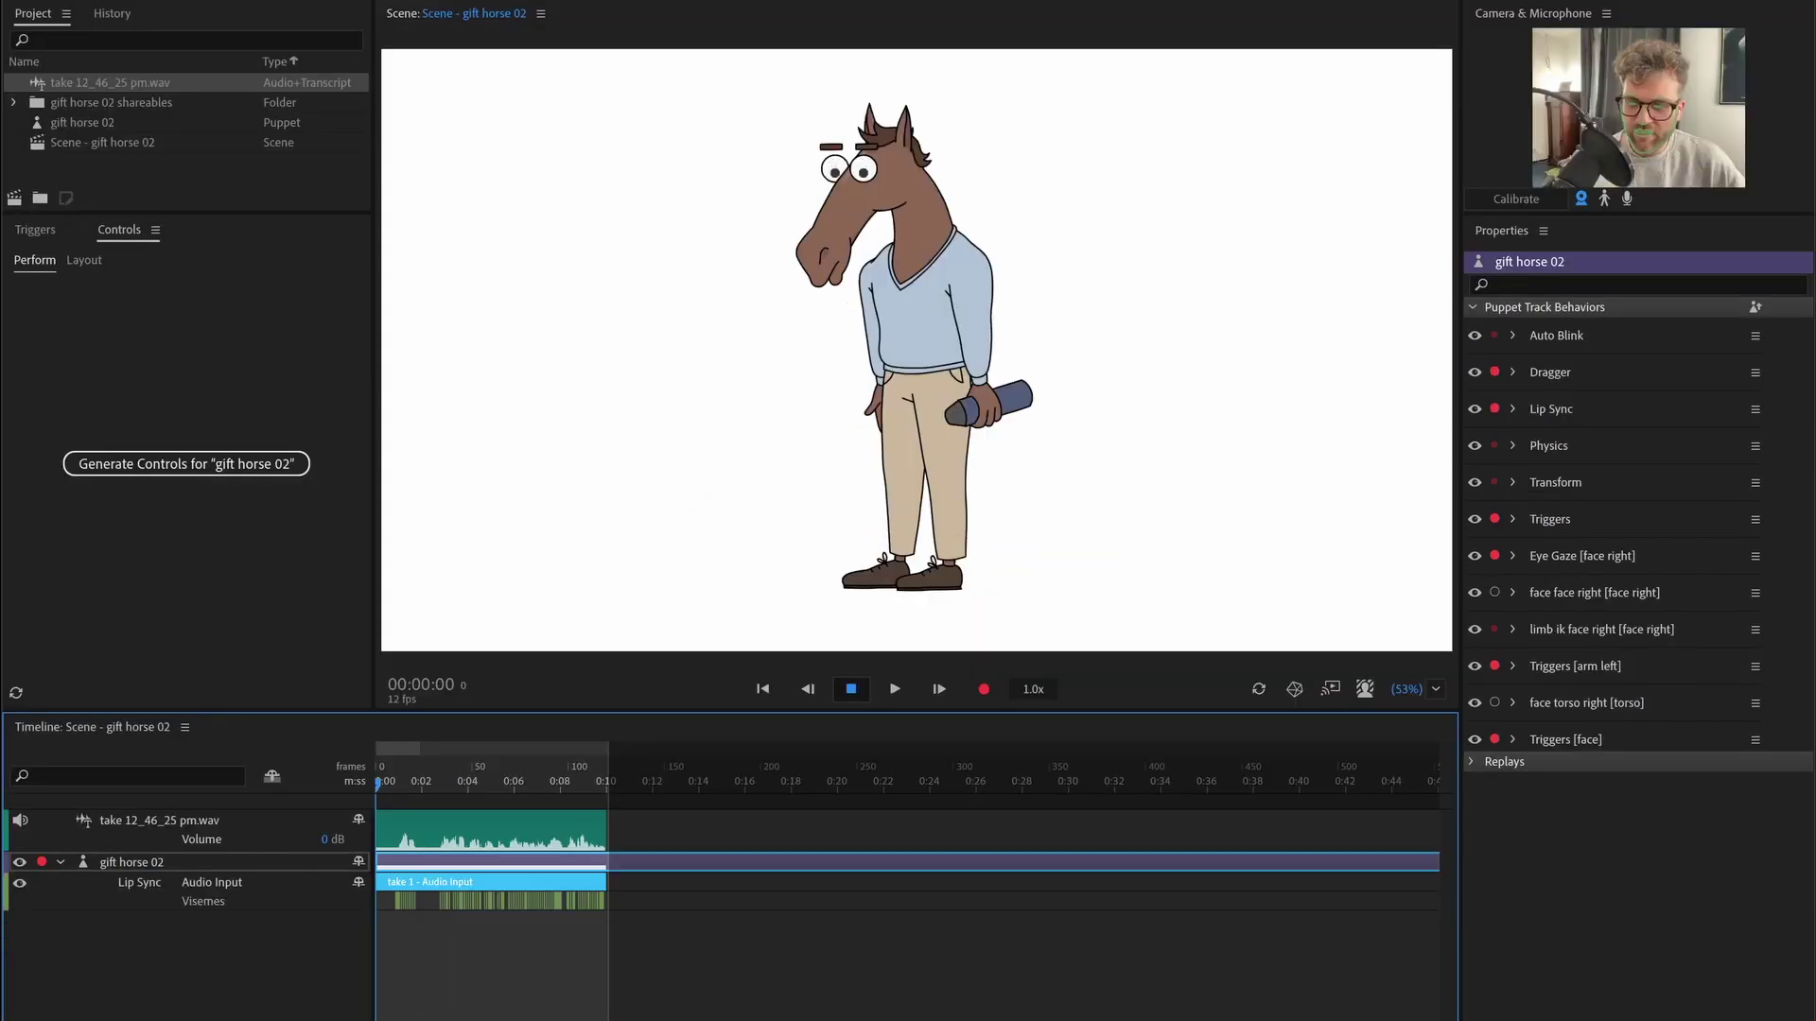
left_click(862, 983)
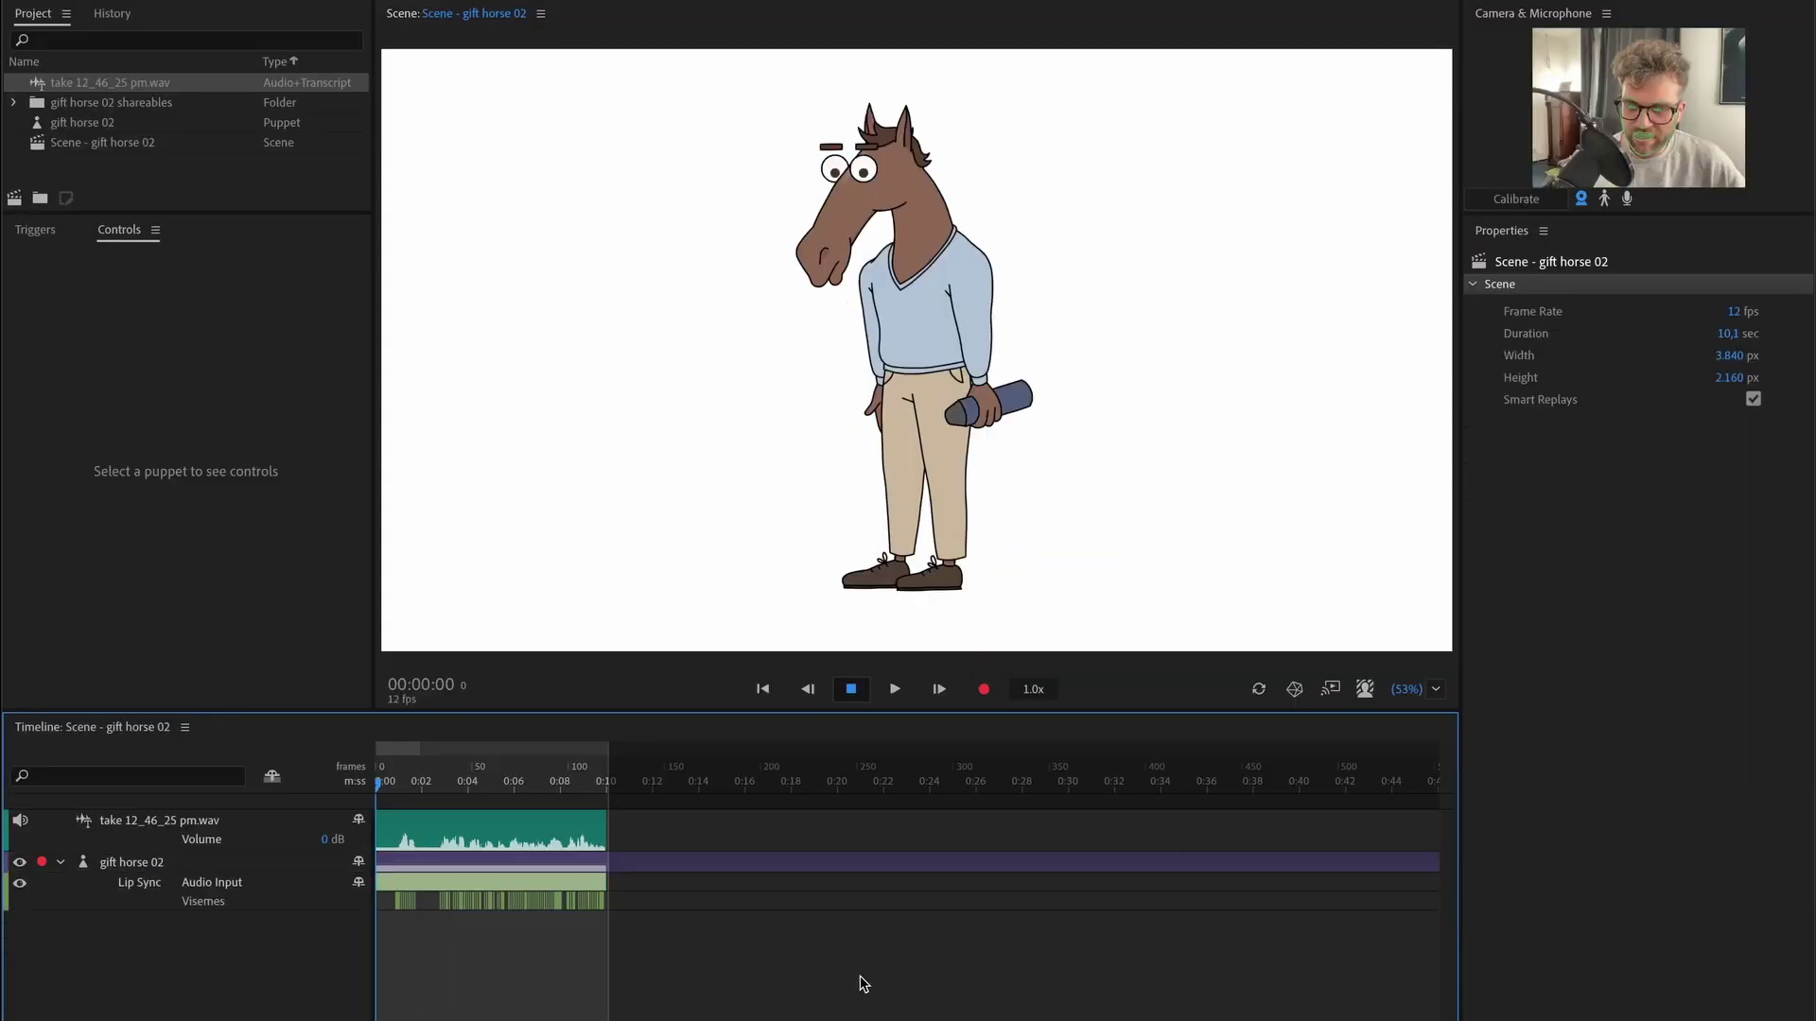
- Examine the visemes at the start of the Lip Sync take and play the scene from the beginning
scroll(526, 885, "up", 5)
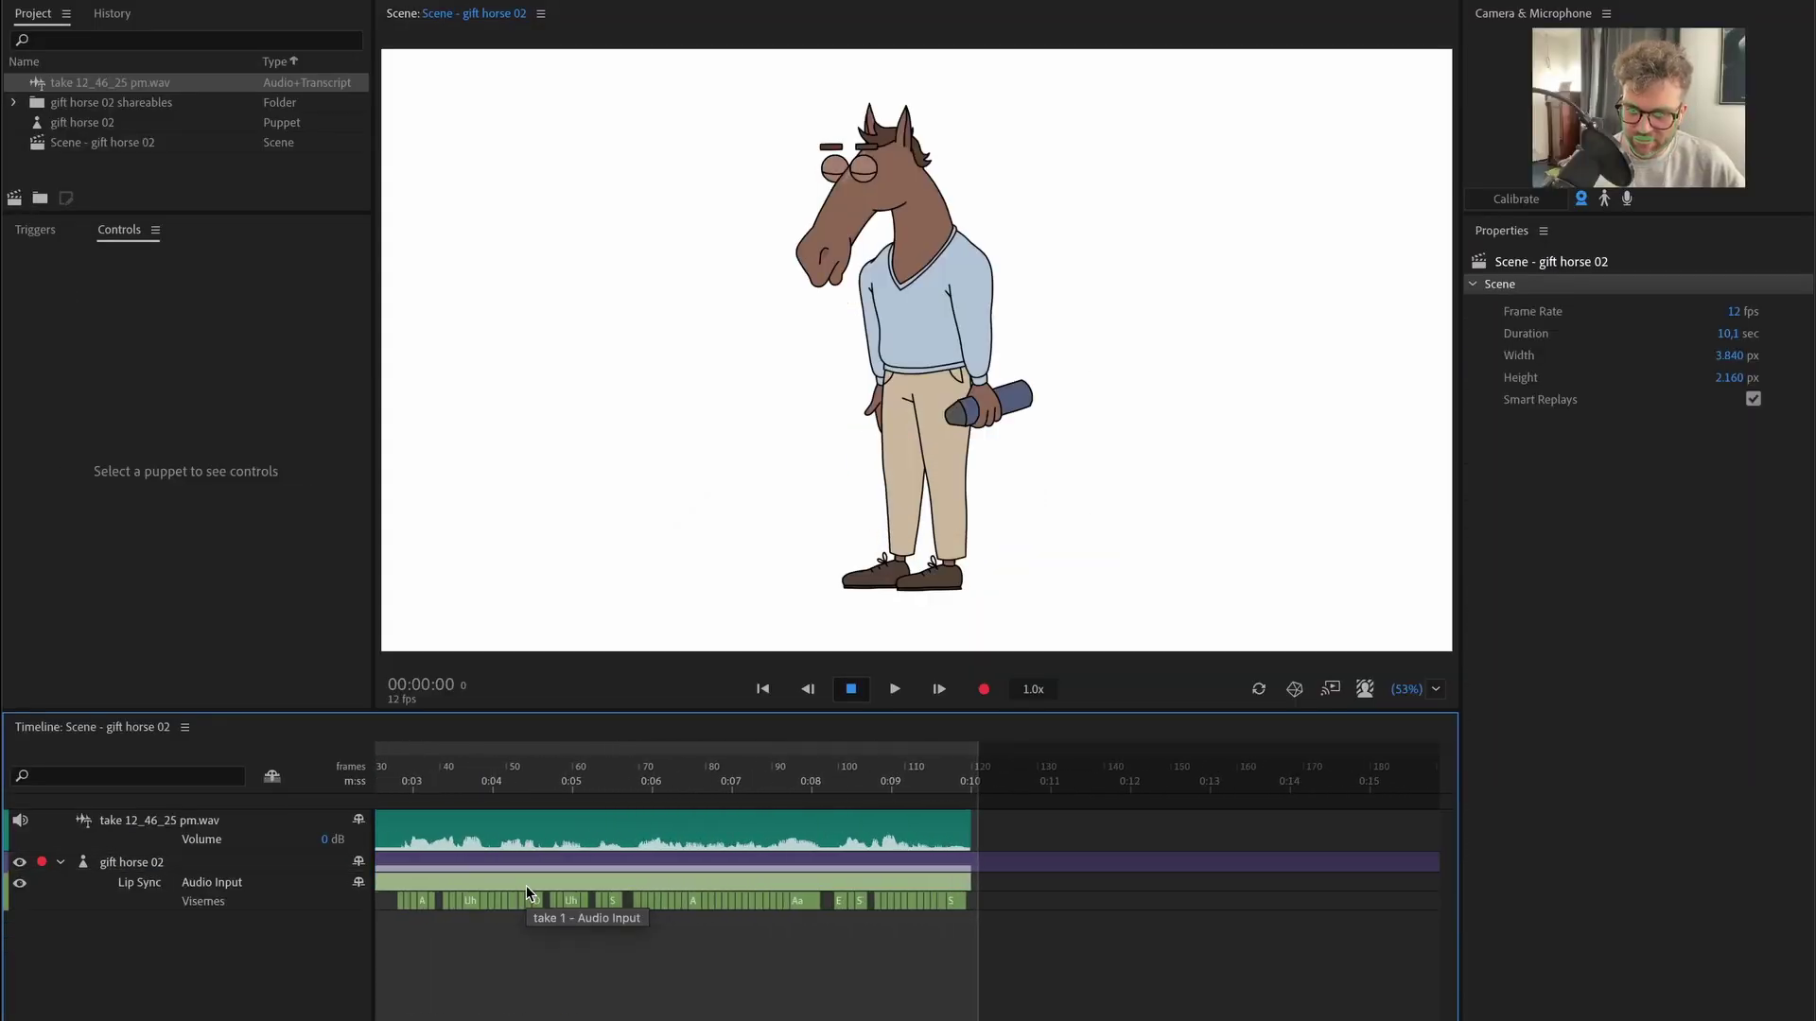
scroll(525, 885, "up", 4)
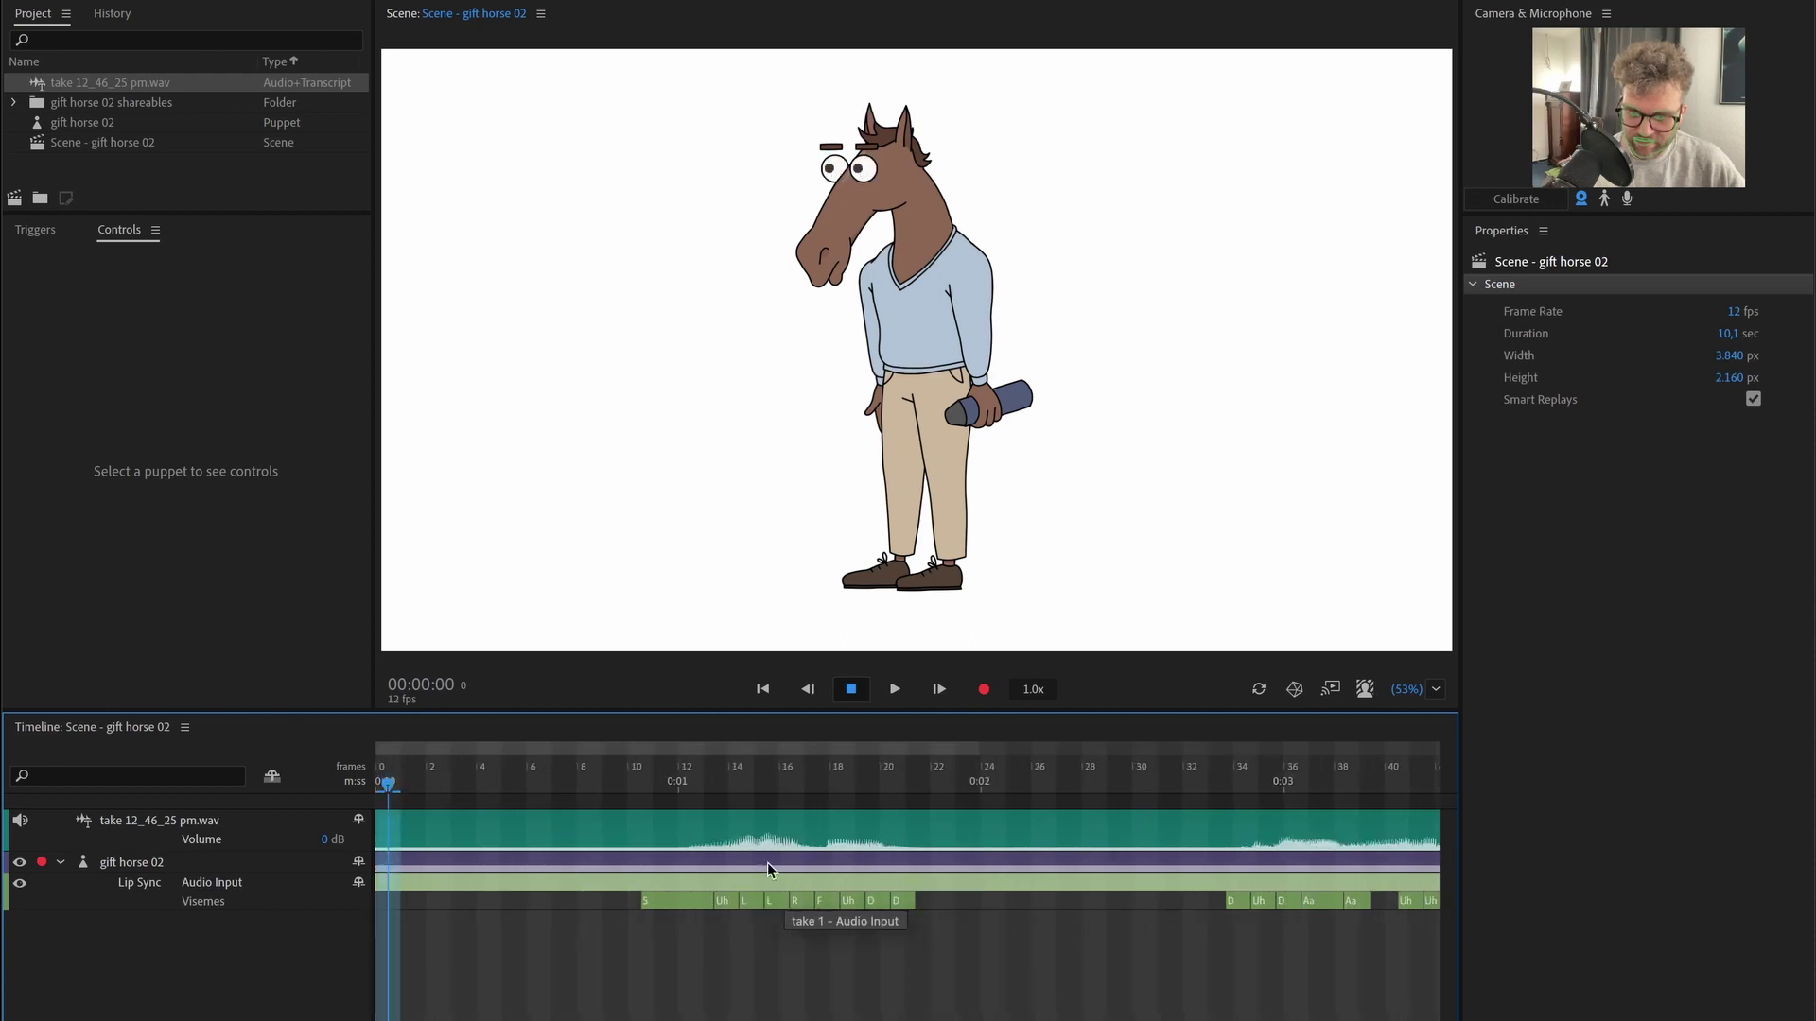
left_click(460, 784)
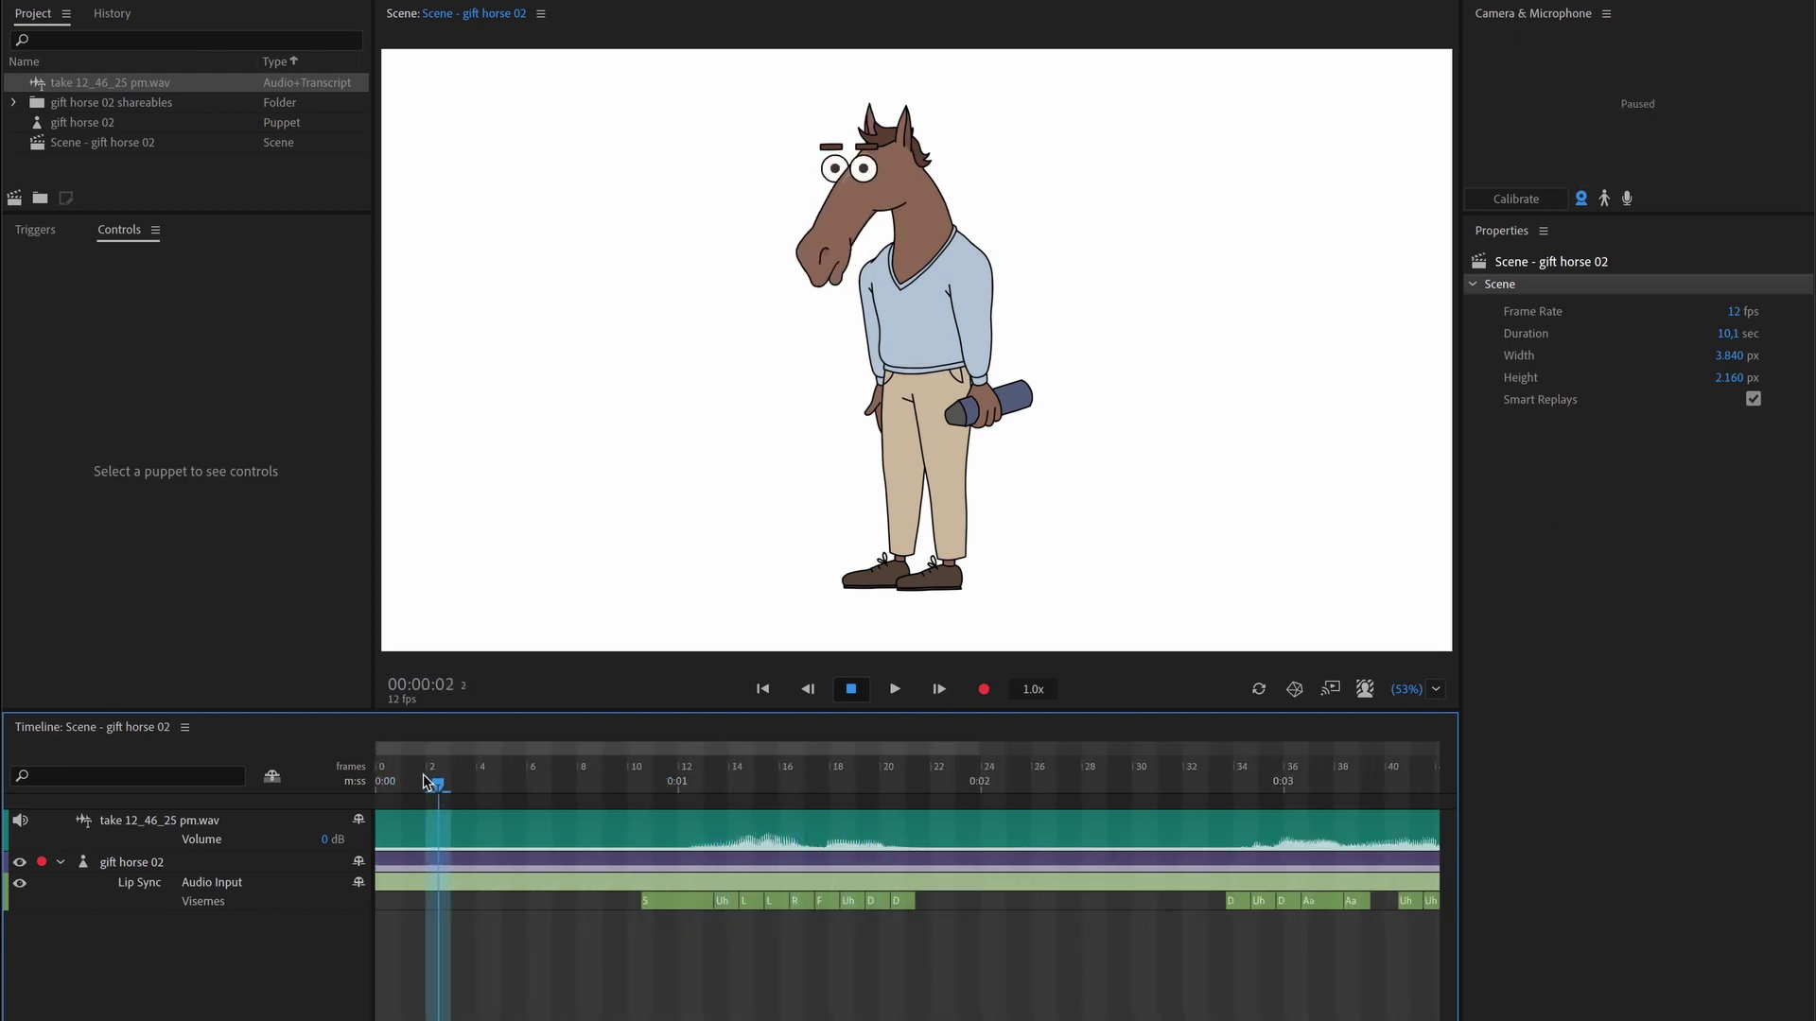
key("Home")
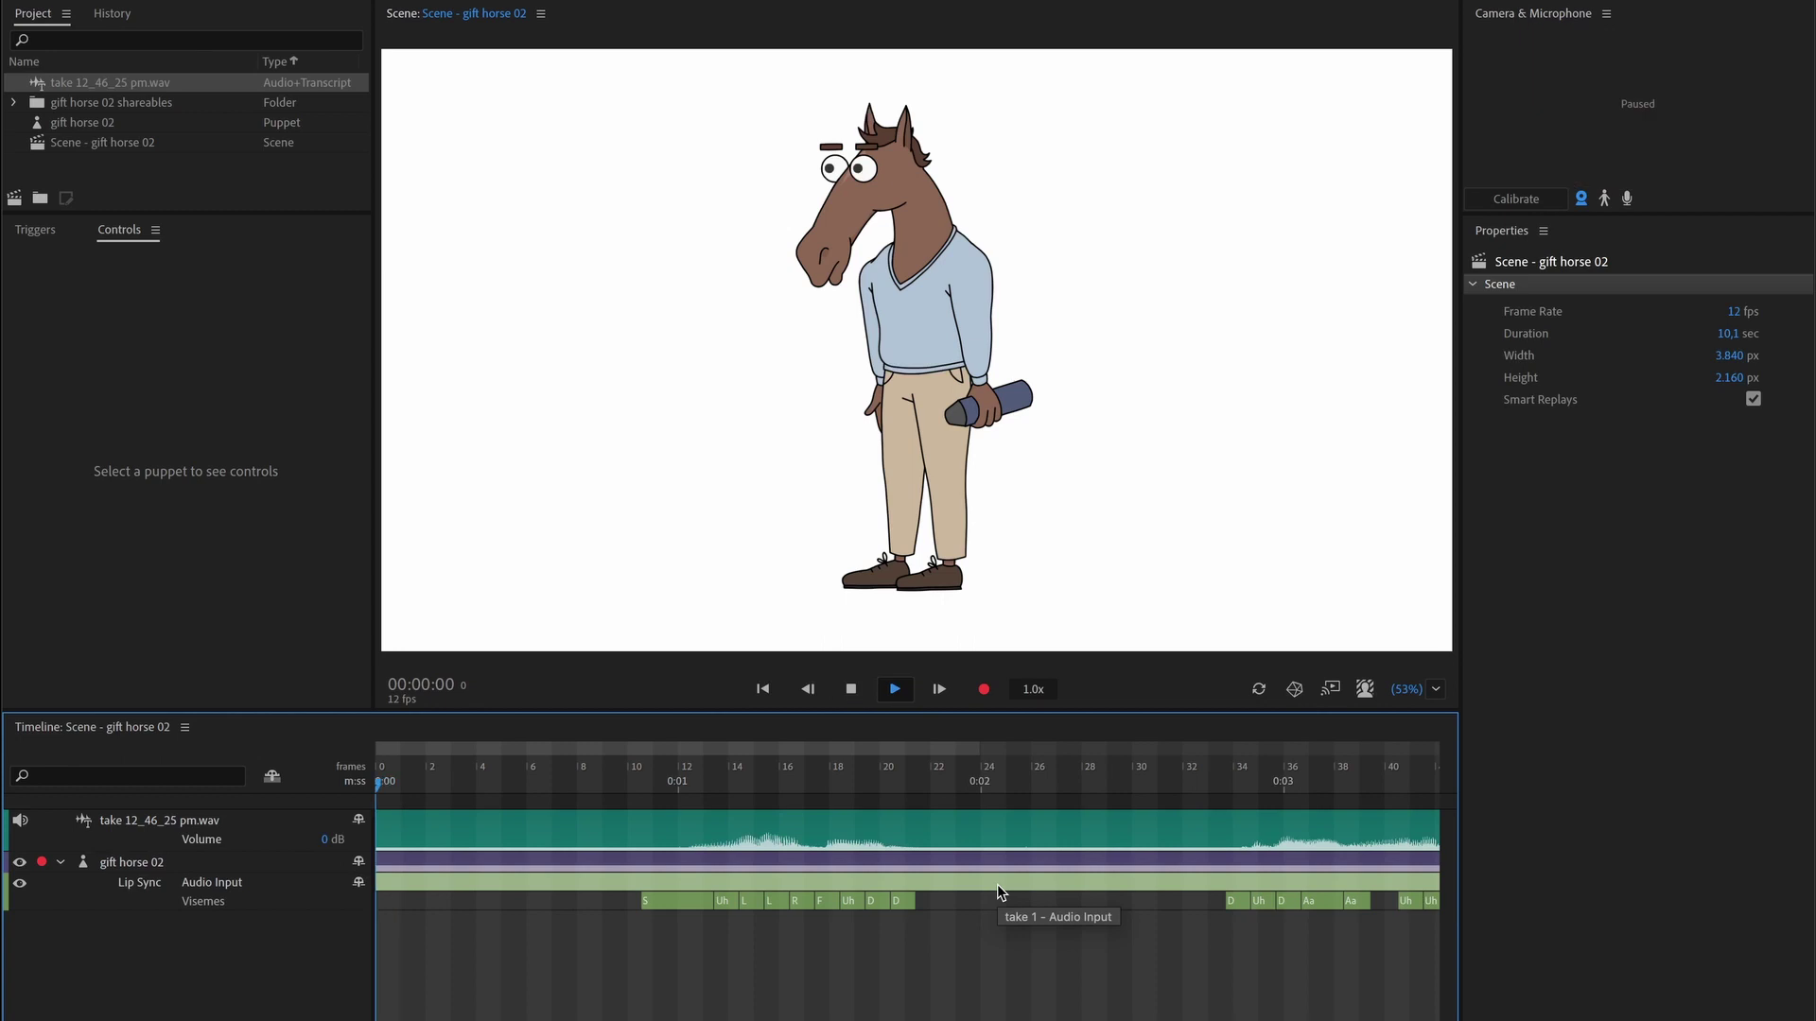
scroll(998, 889, "down", 8)
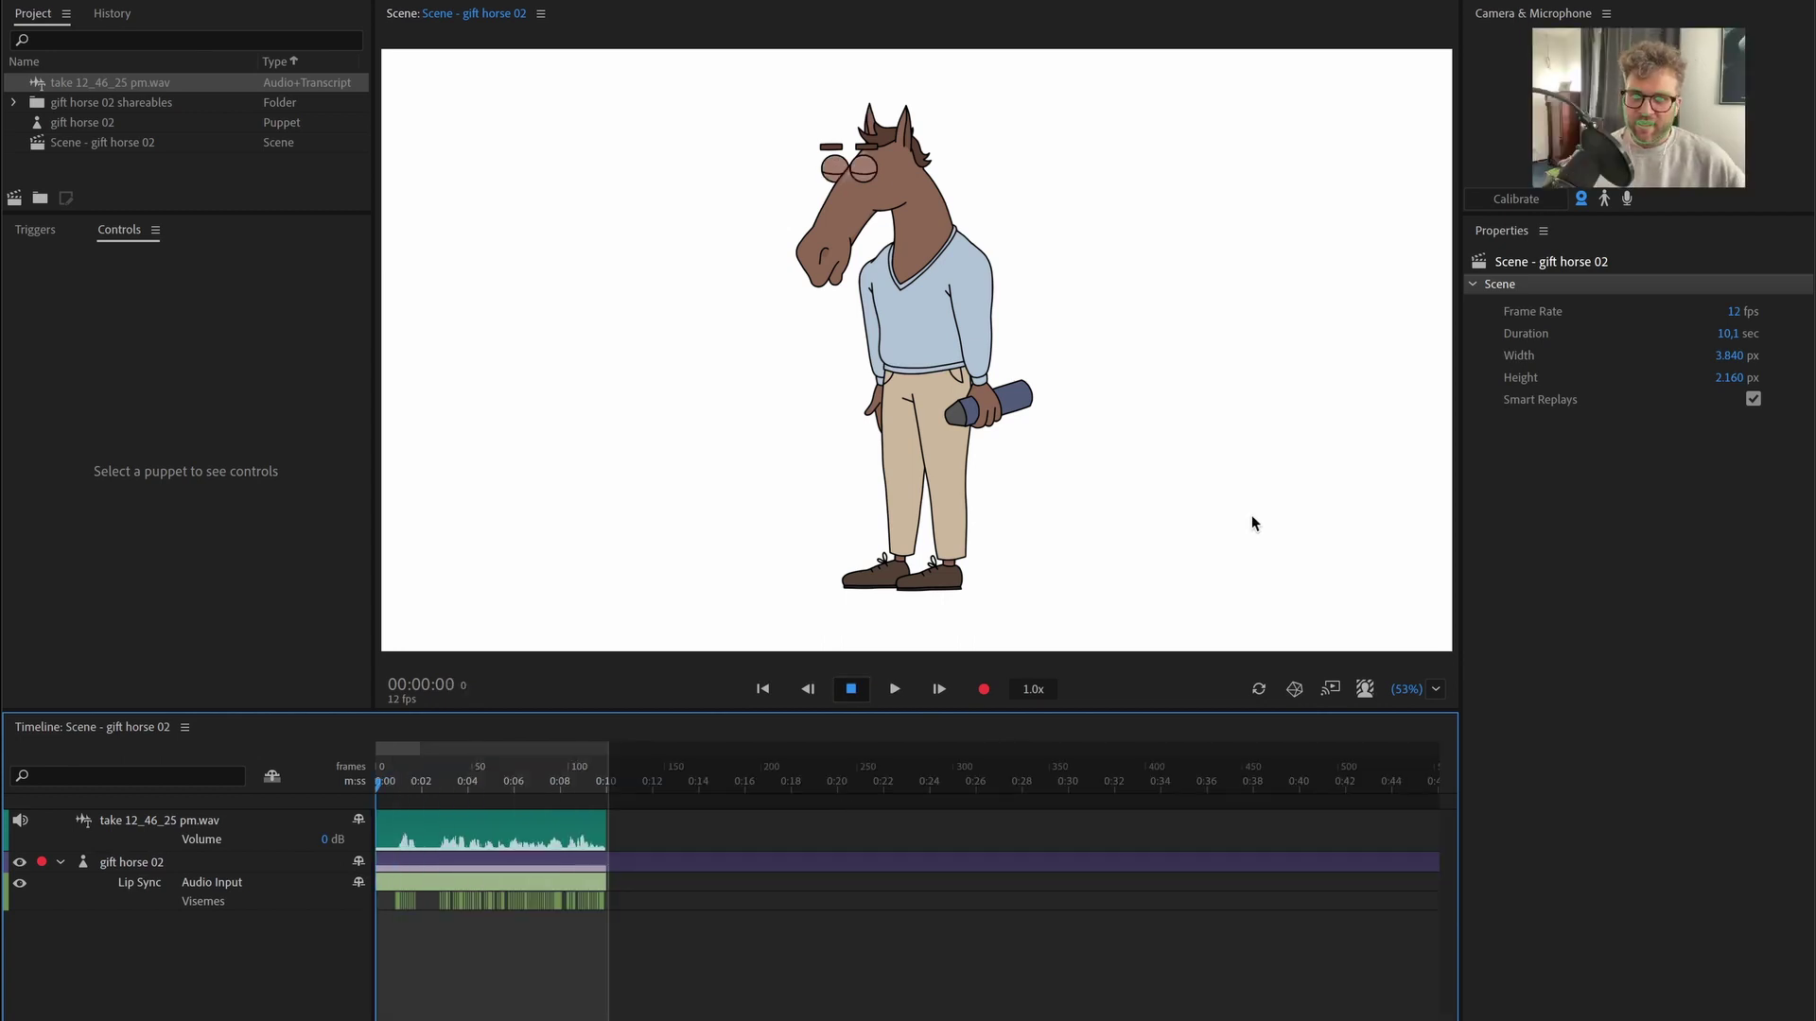
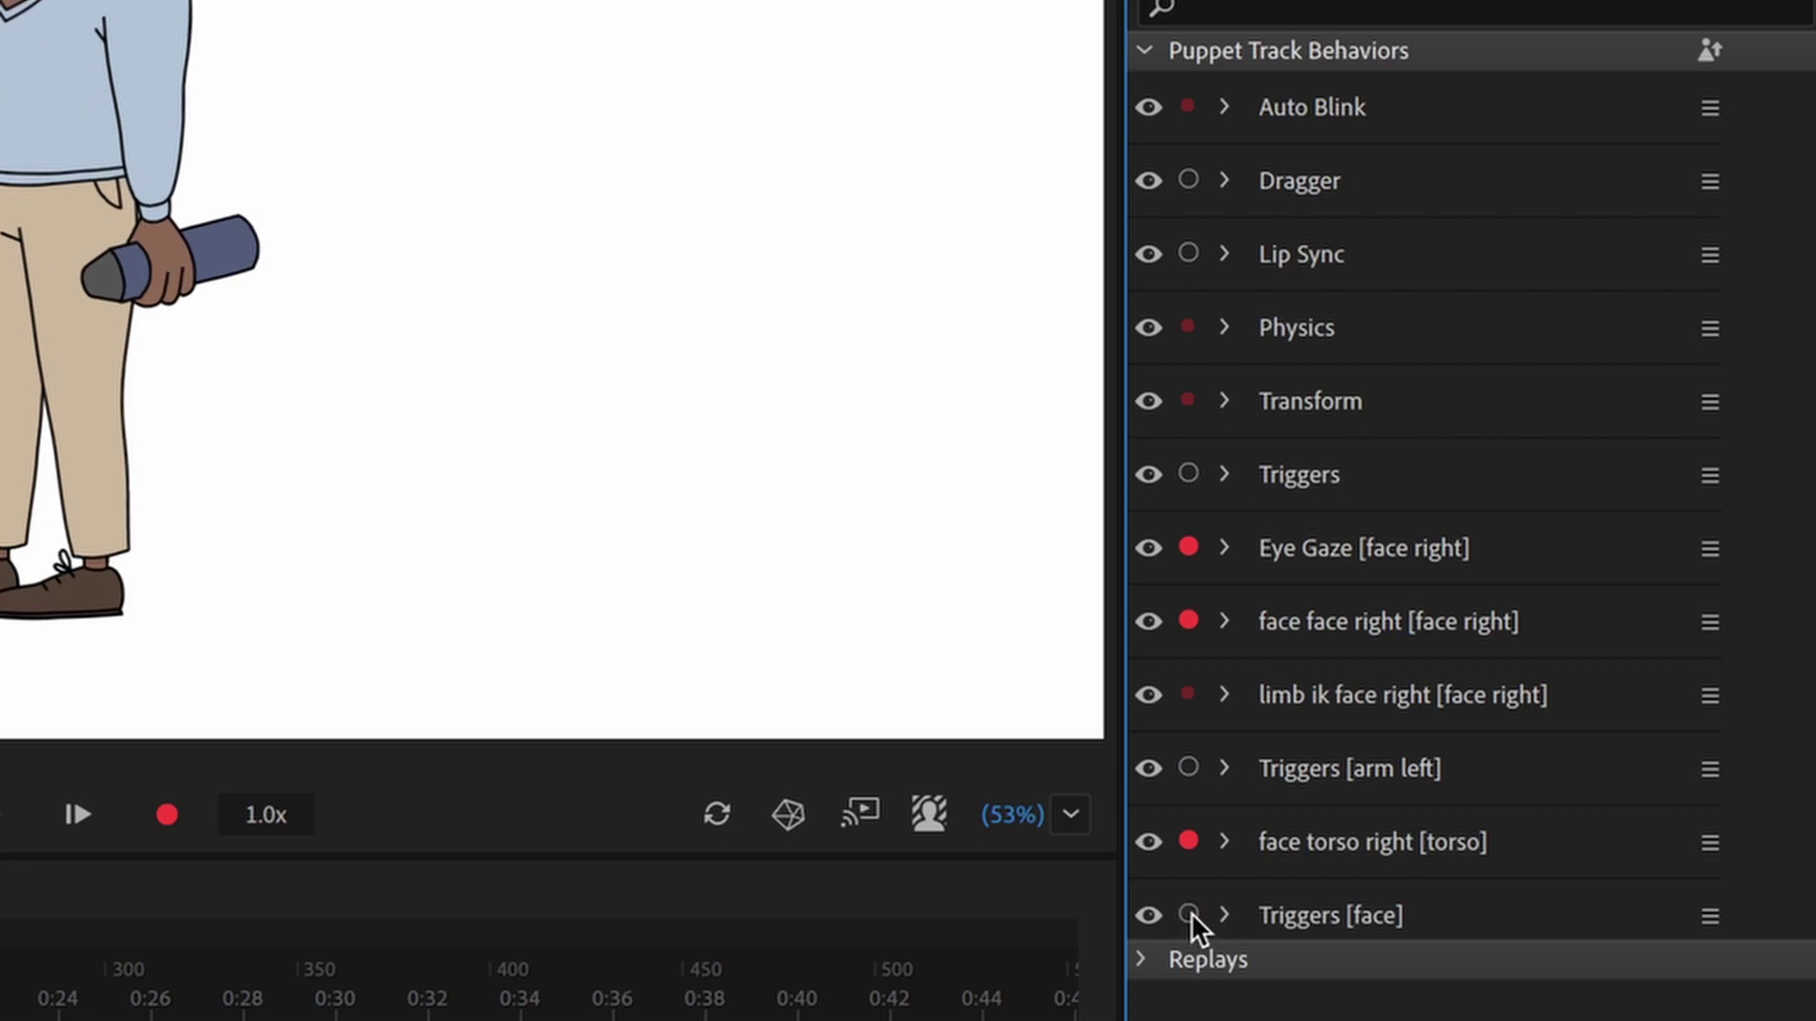
- Disarm Triggers [face], leaving the Eye Gaze, face face right and face torso right behaviors armed, and recalibrate the camera tracking
left_click(1189, 913)
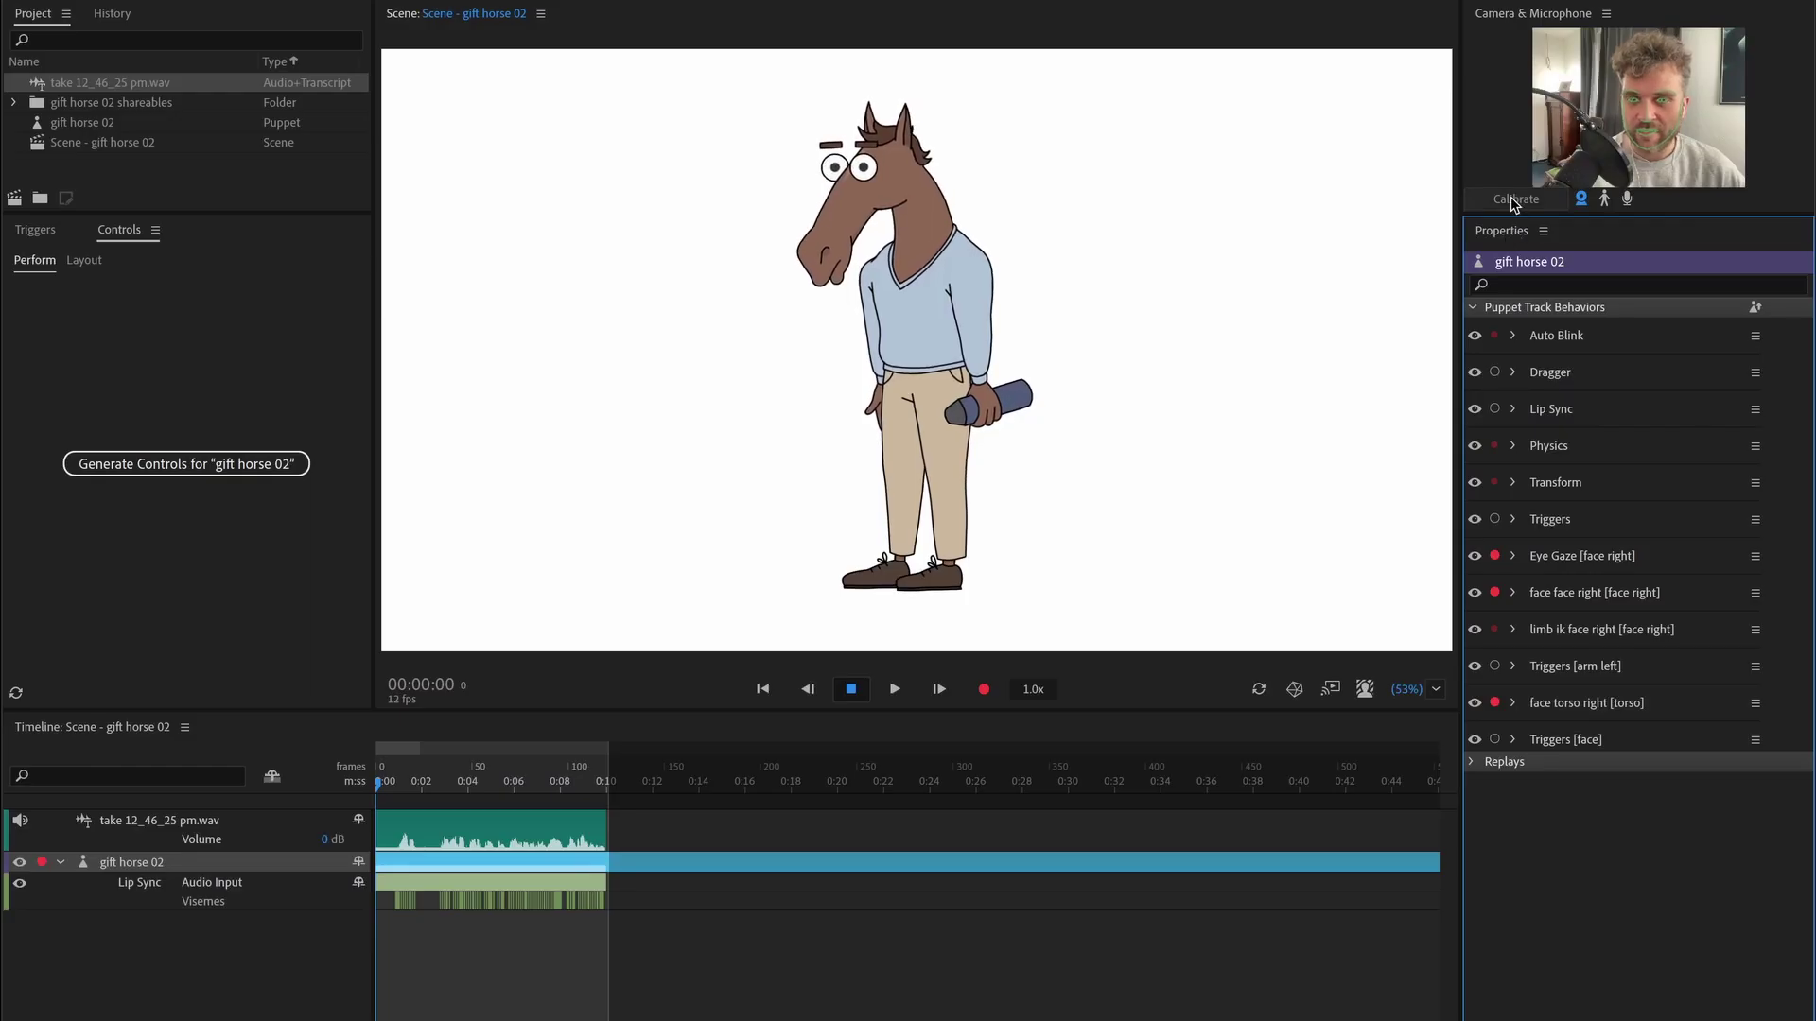
left_click(1514, 201)
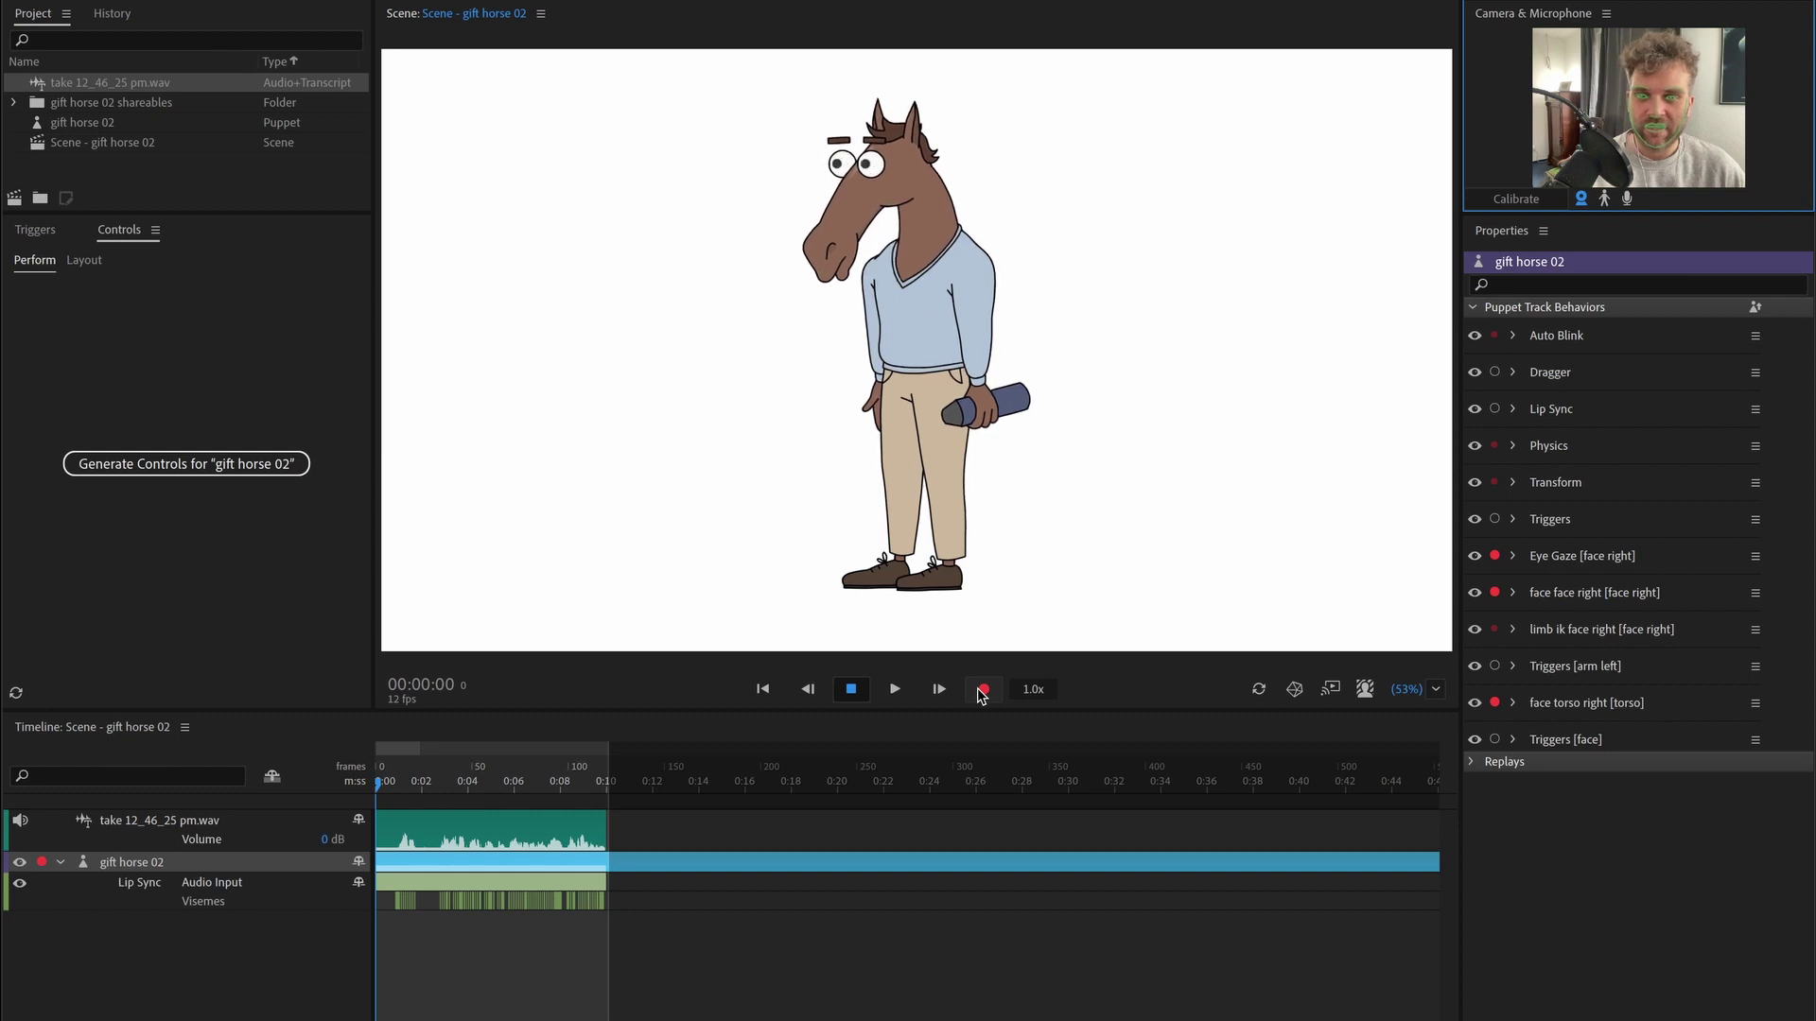
- Record a camera take of the Eye Gaze, face and torso performance over the full length of the audio
left_click(983, 690)
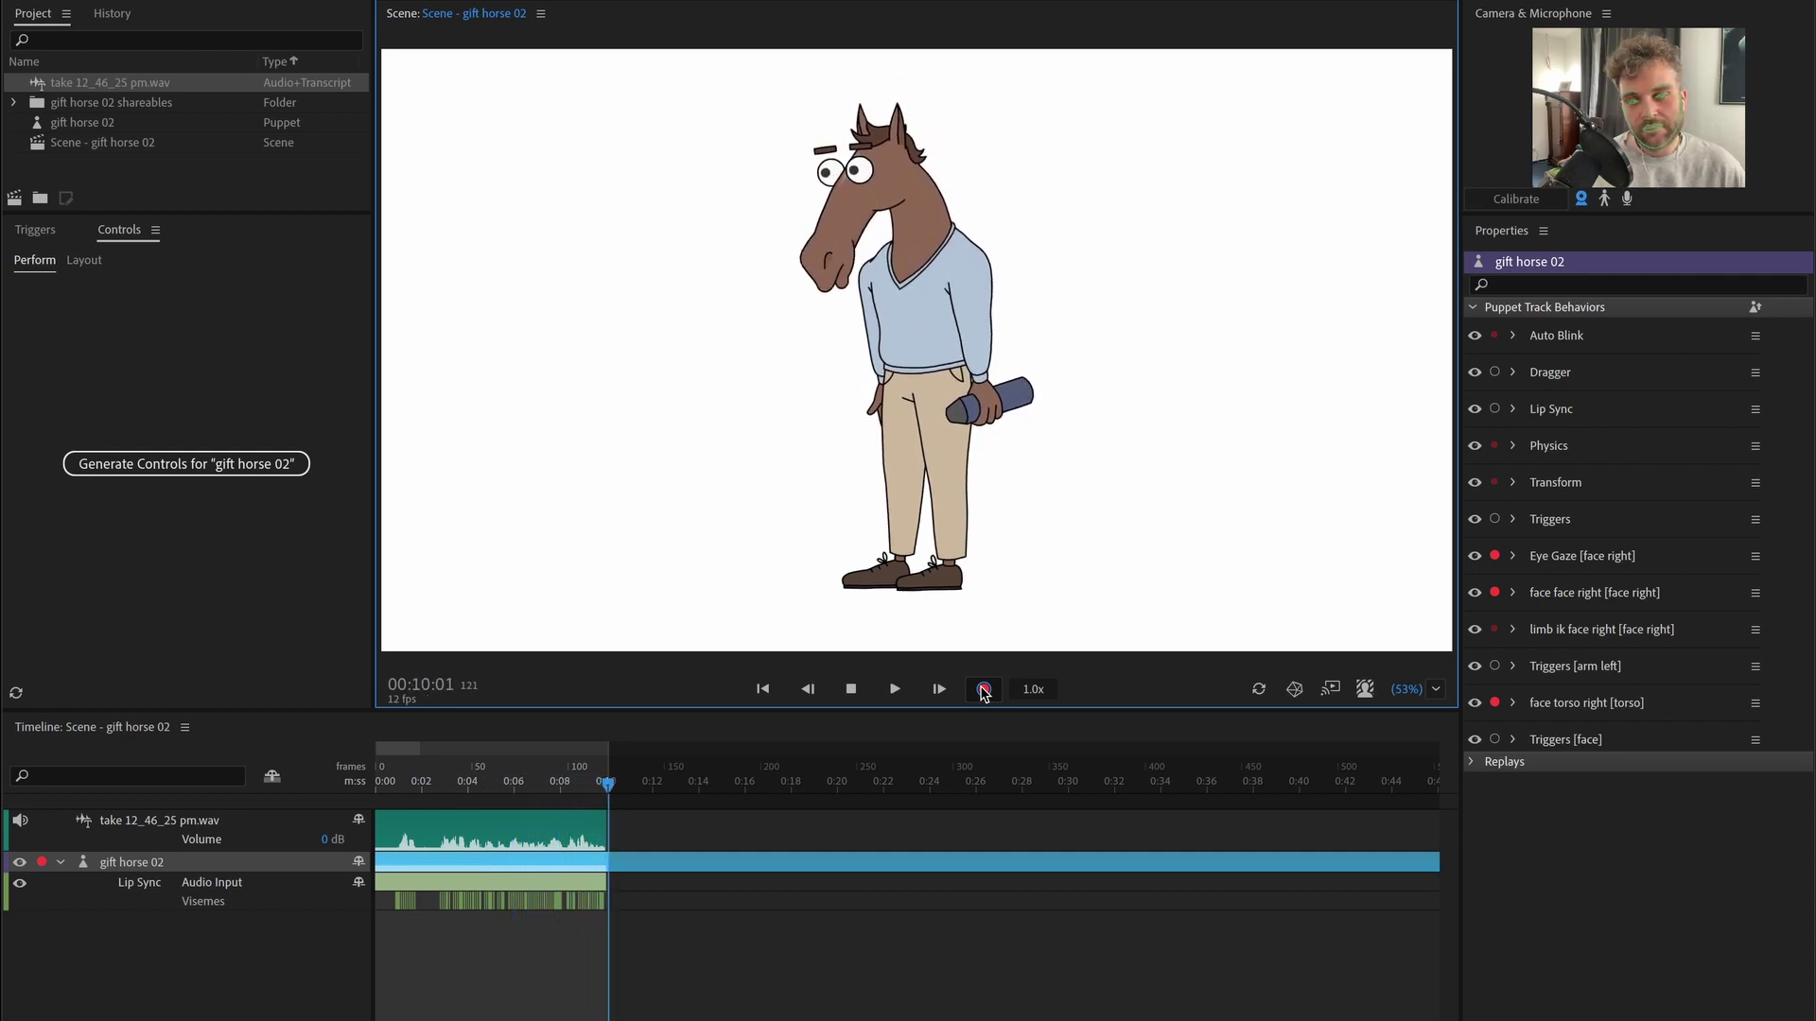
left_click(983, 689)
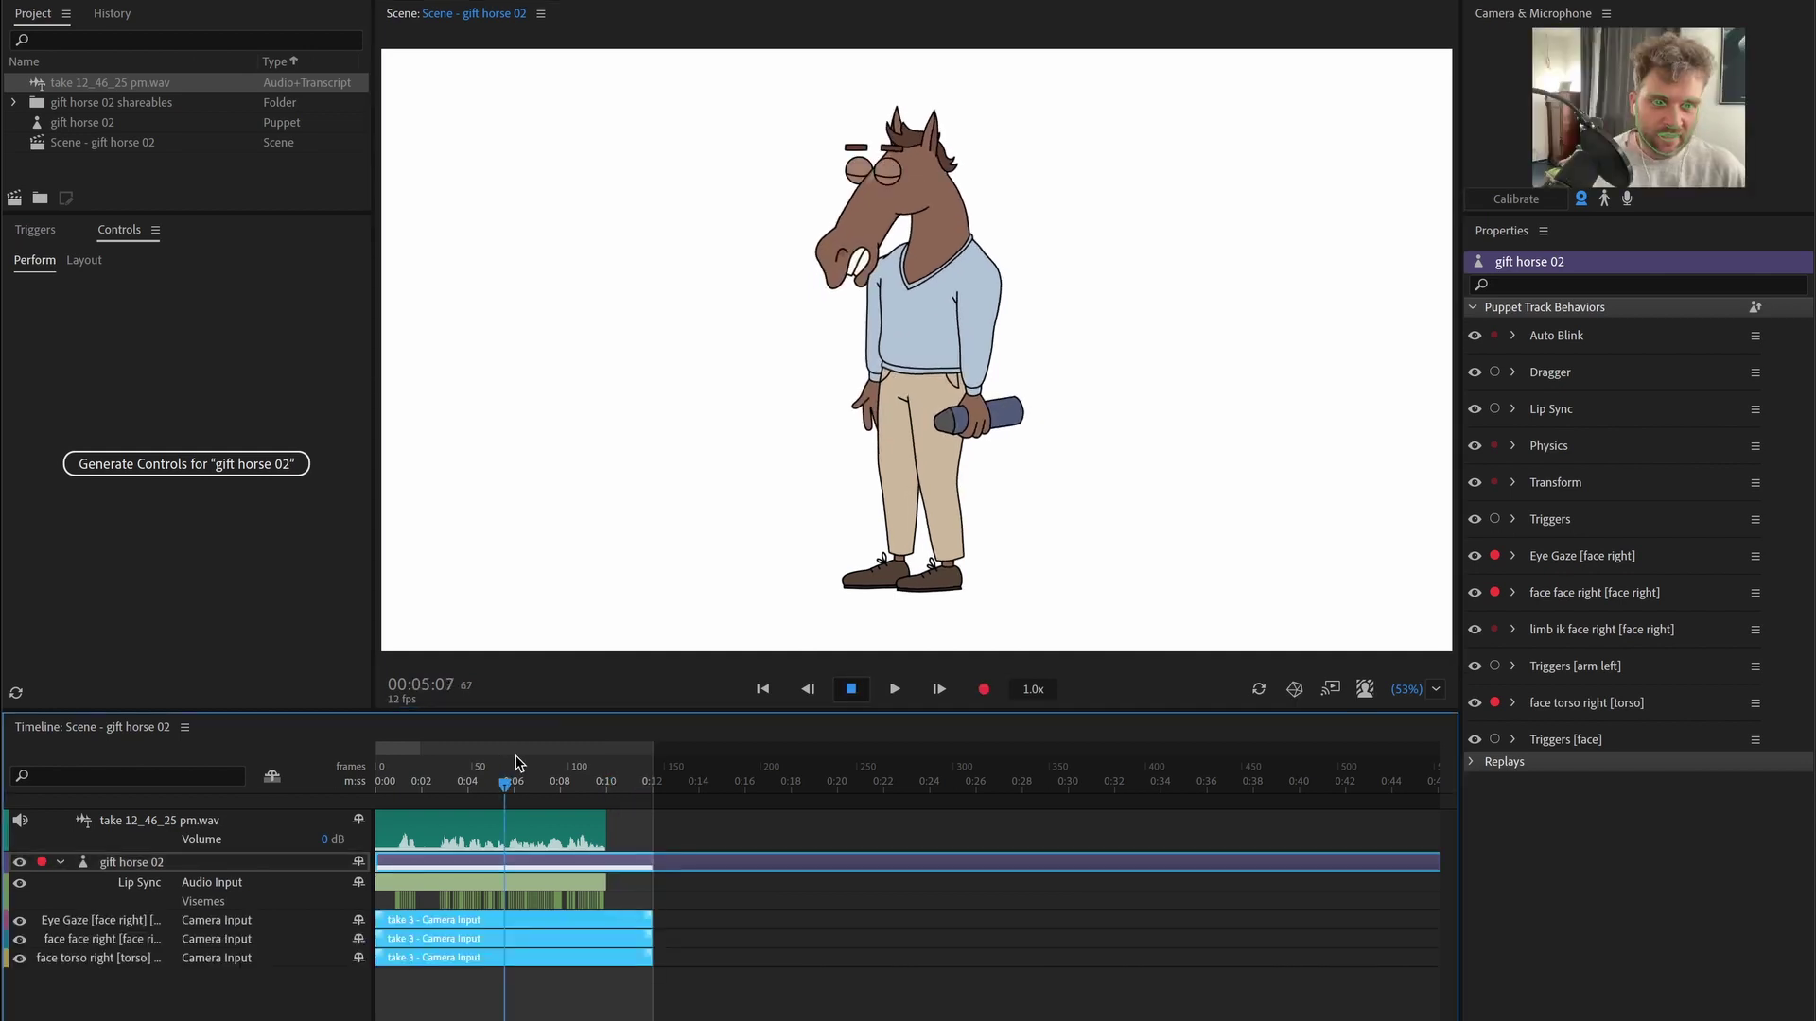
- On the gift horse 02 track, disarm Eye Gaze, face face right and face torso right, and arm Triggers, Triggers [arm left] and Triggers [face]
left_click(138, 865)
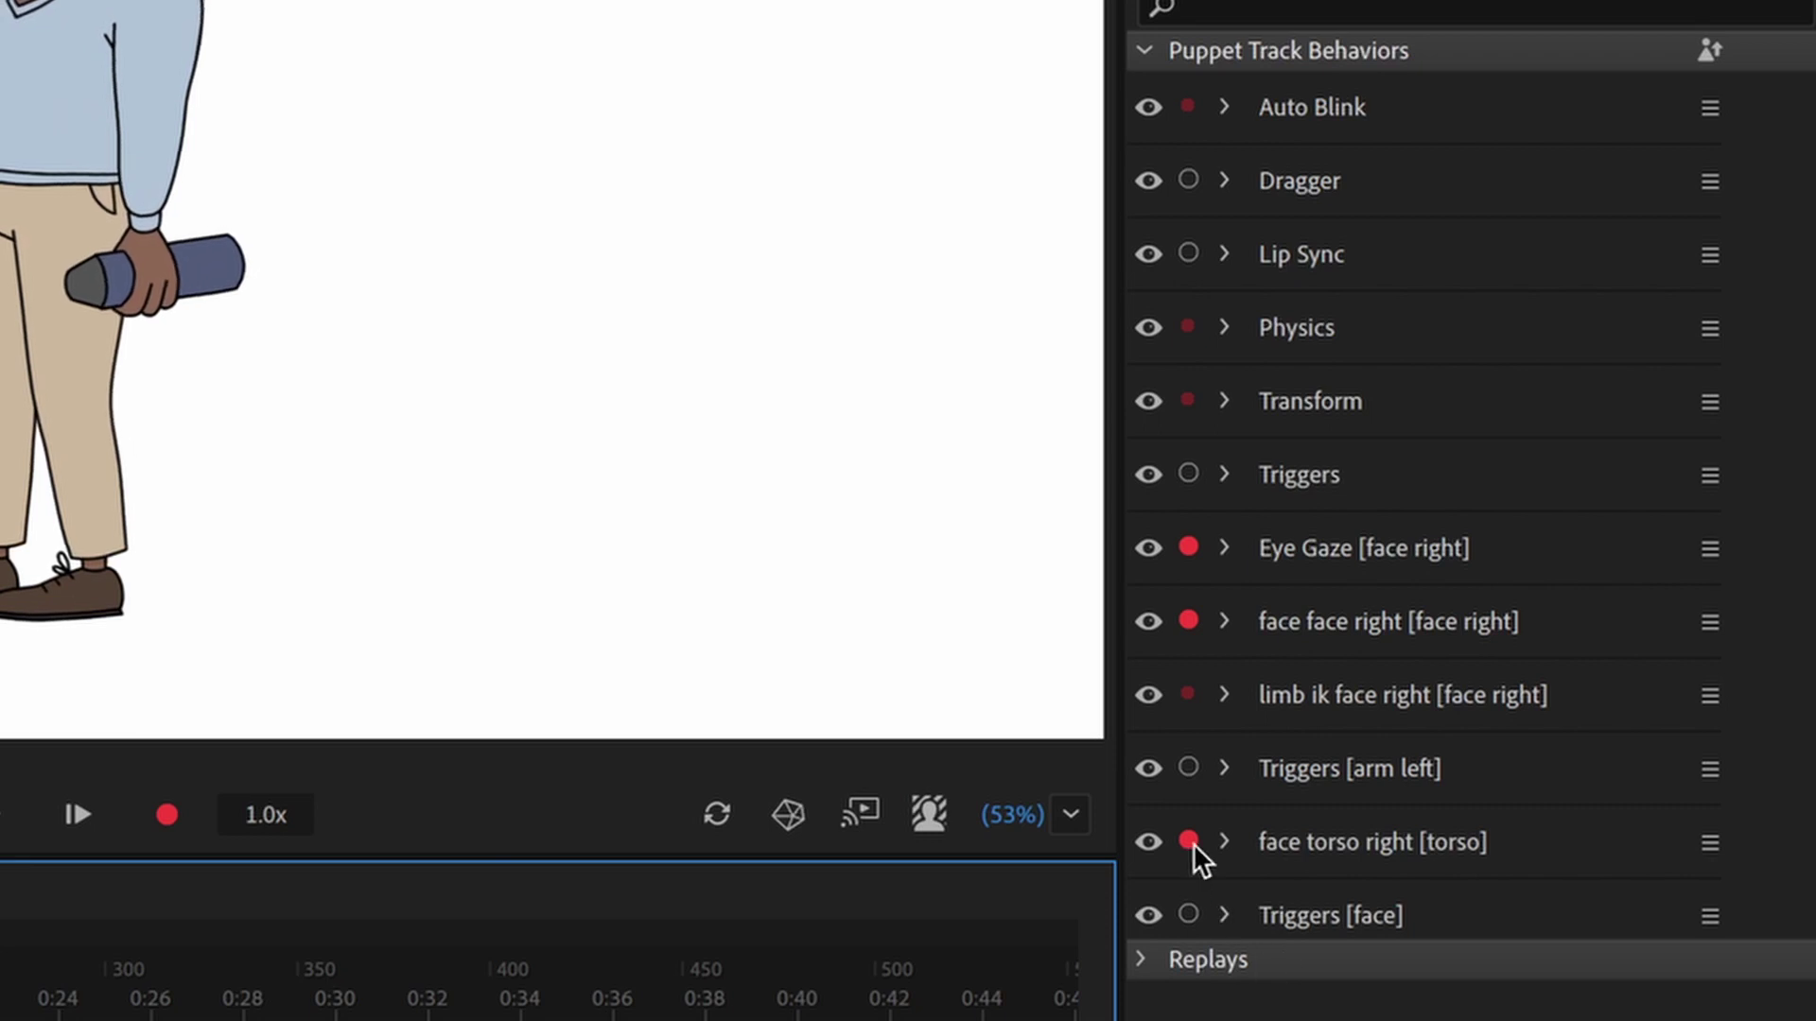
left_click(1189, 840)
left_click(1189, 620)
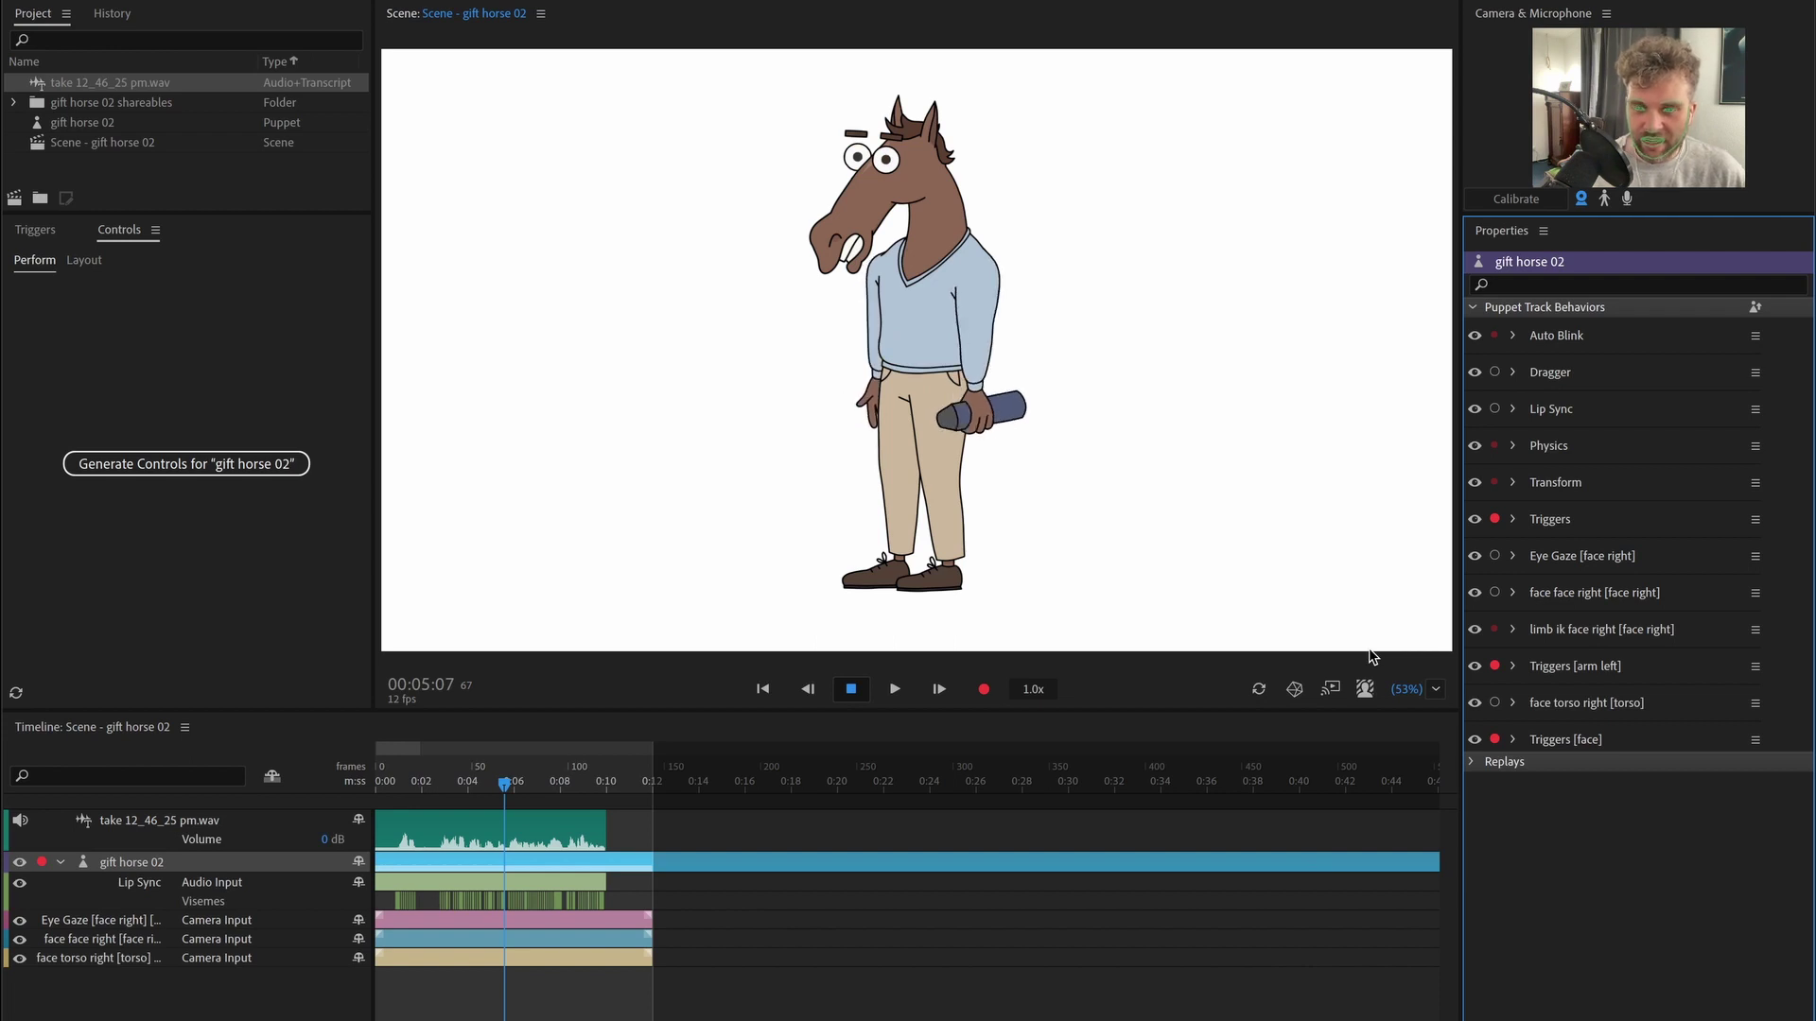
- Record a take of the gesture left and gesture right triggers from frame 0 past the end of the audio
left_click_drag(502, 785, 328, 792)
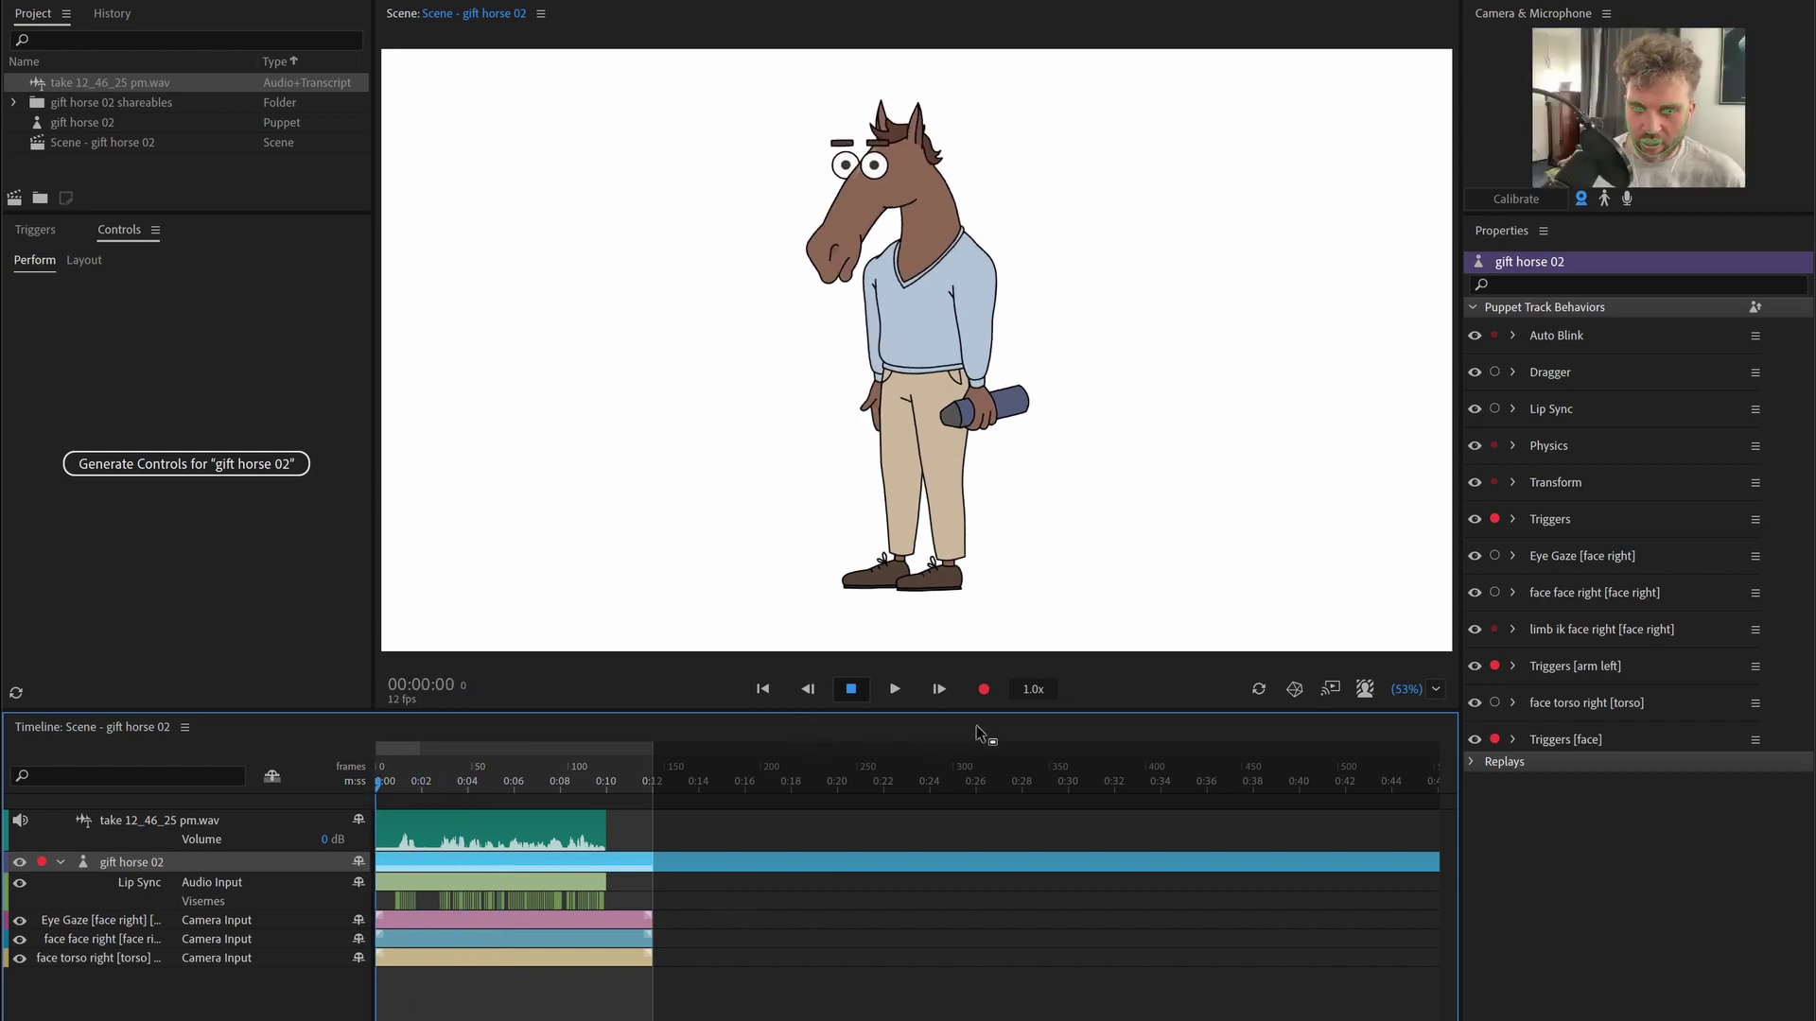
left_click(985, 693)
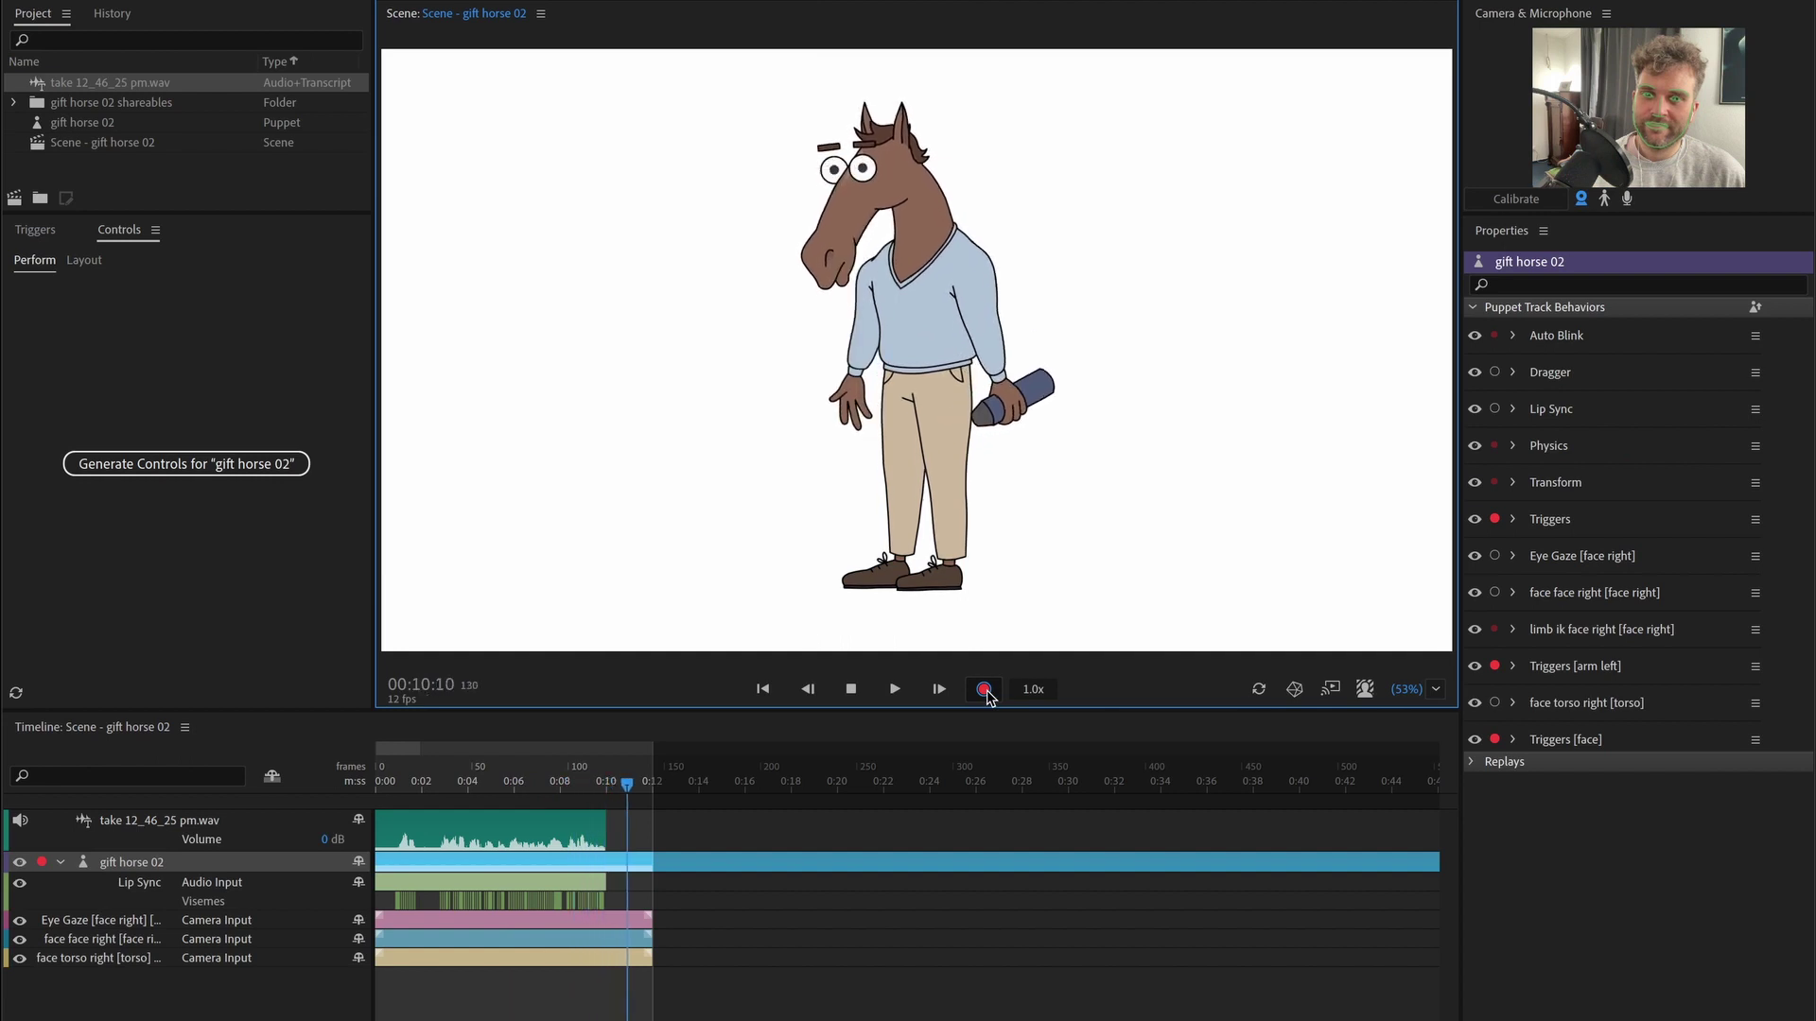
left_click(984, 690)
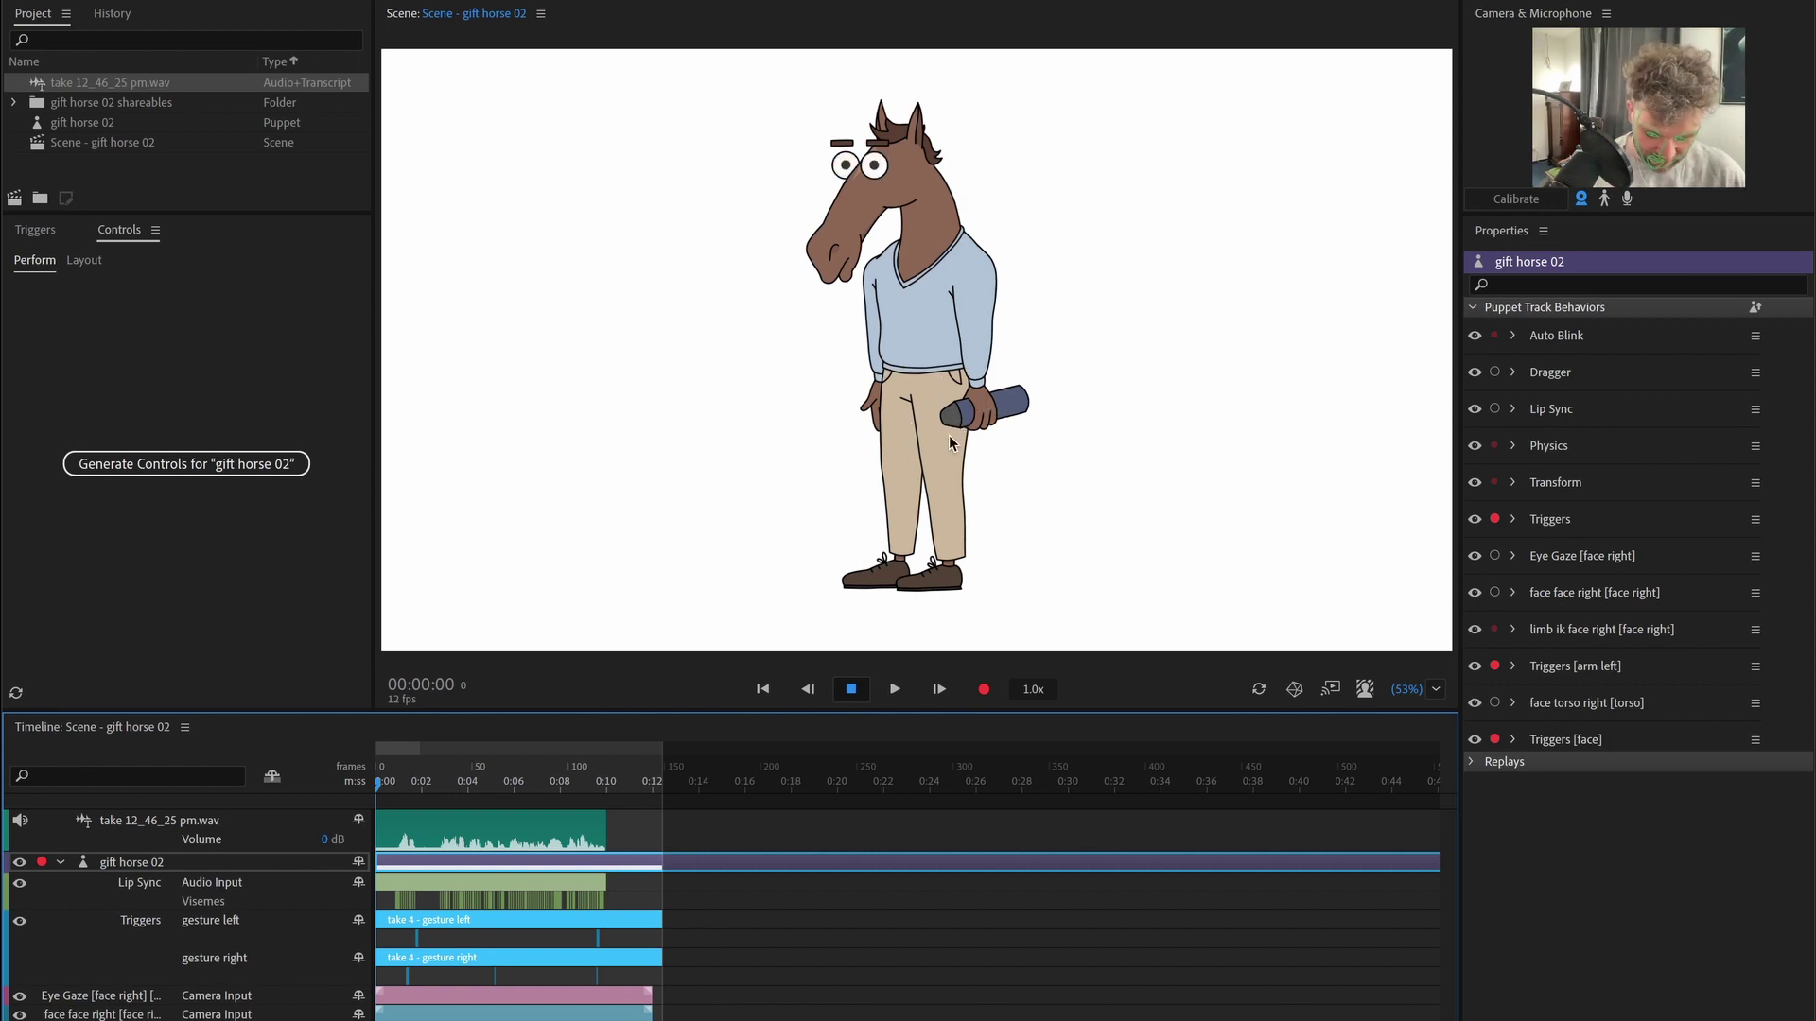
- Record a 1-frame take at frame 0 of the arm left trigger that empties the puppet's hand
key("1")
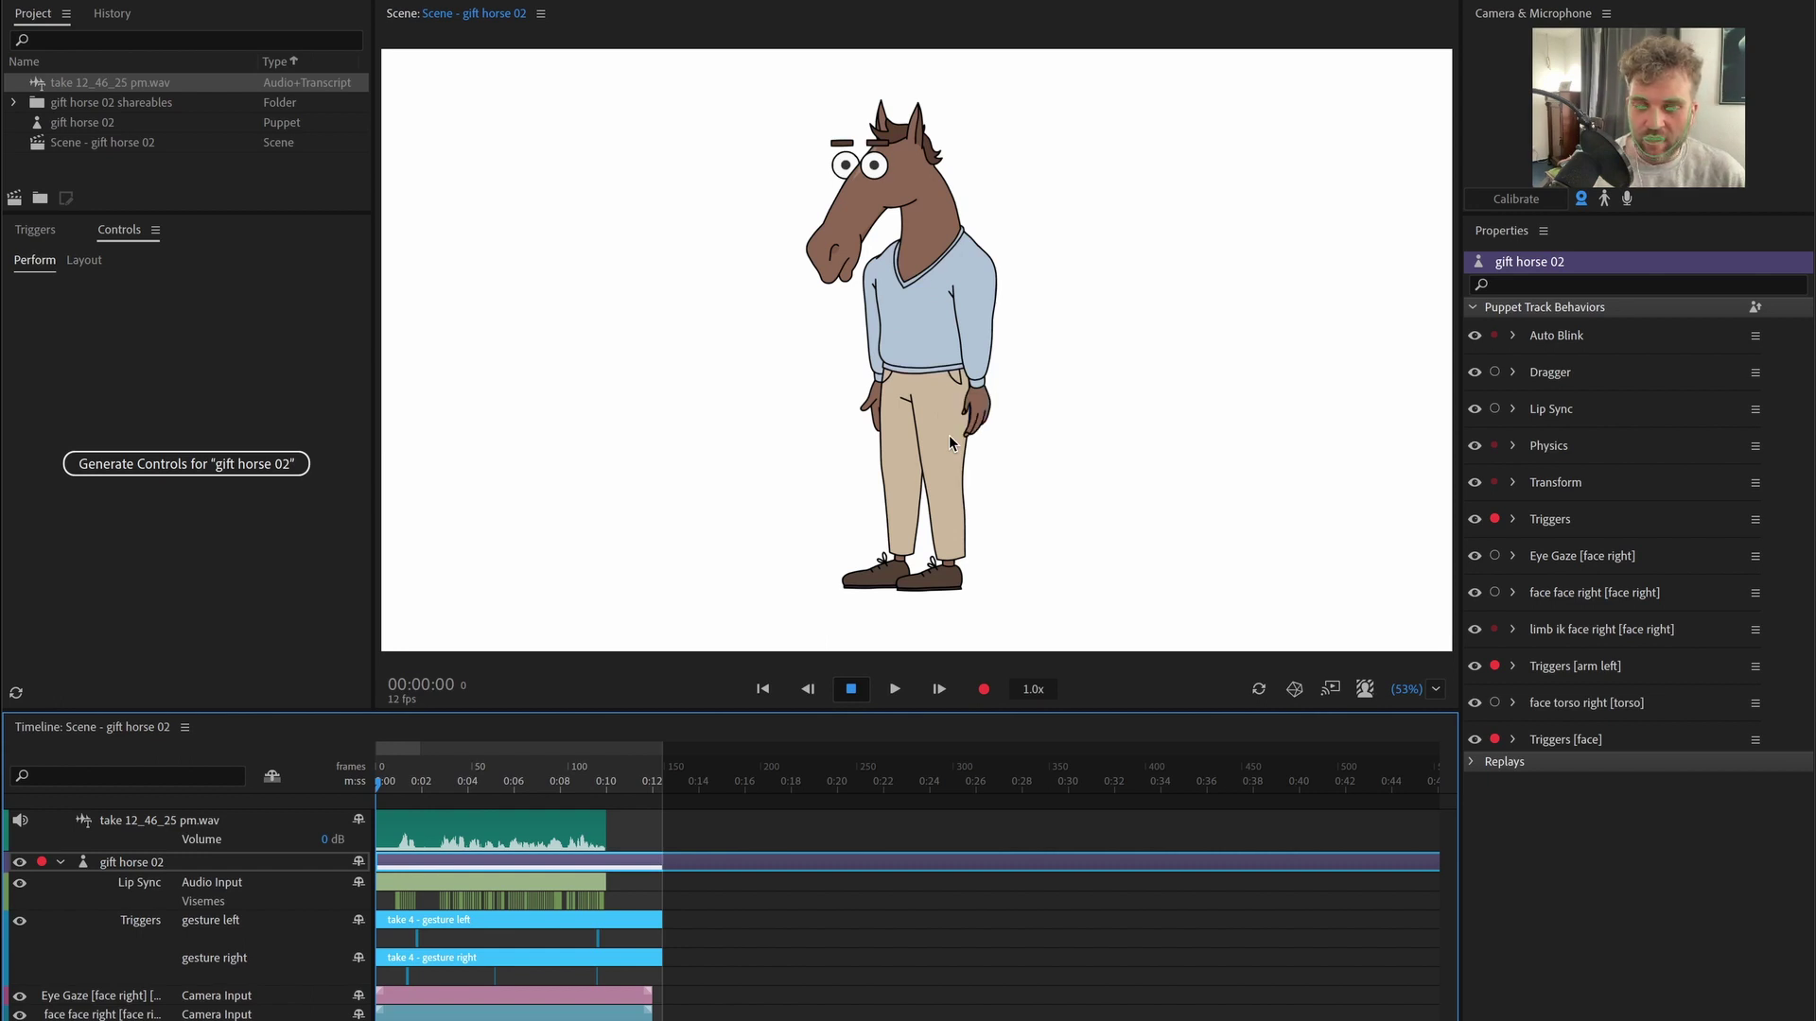
left_click(391, 0)
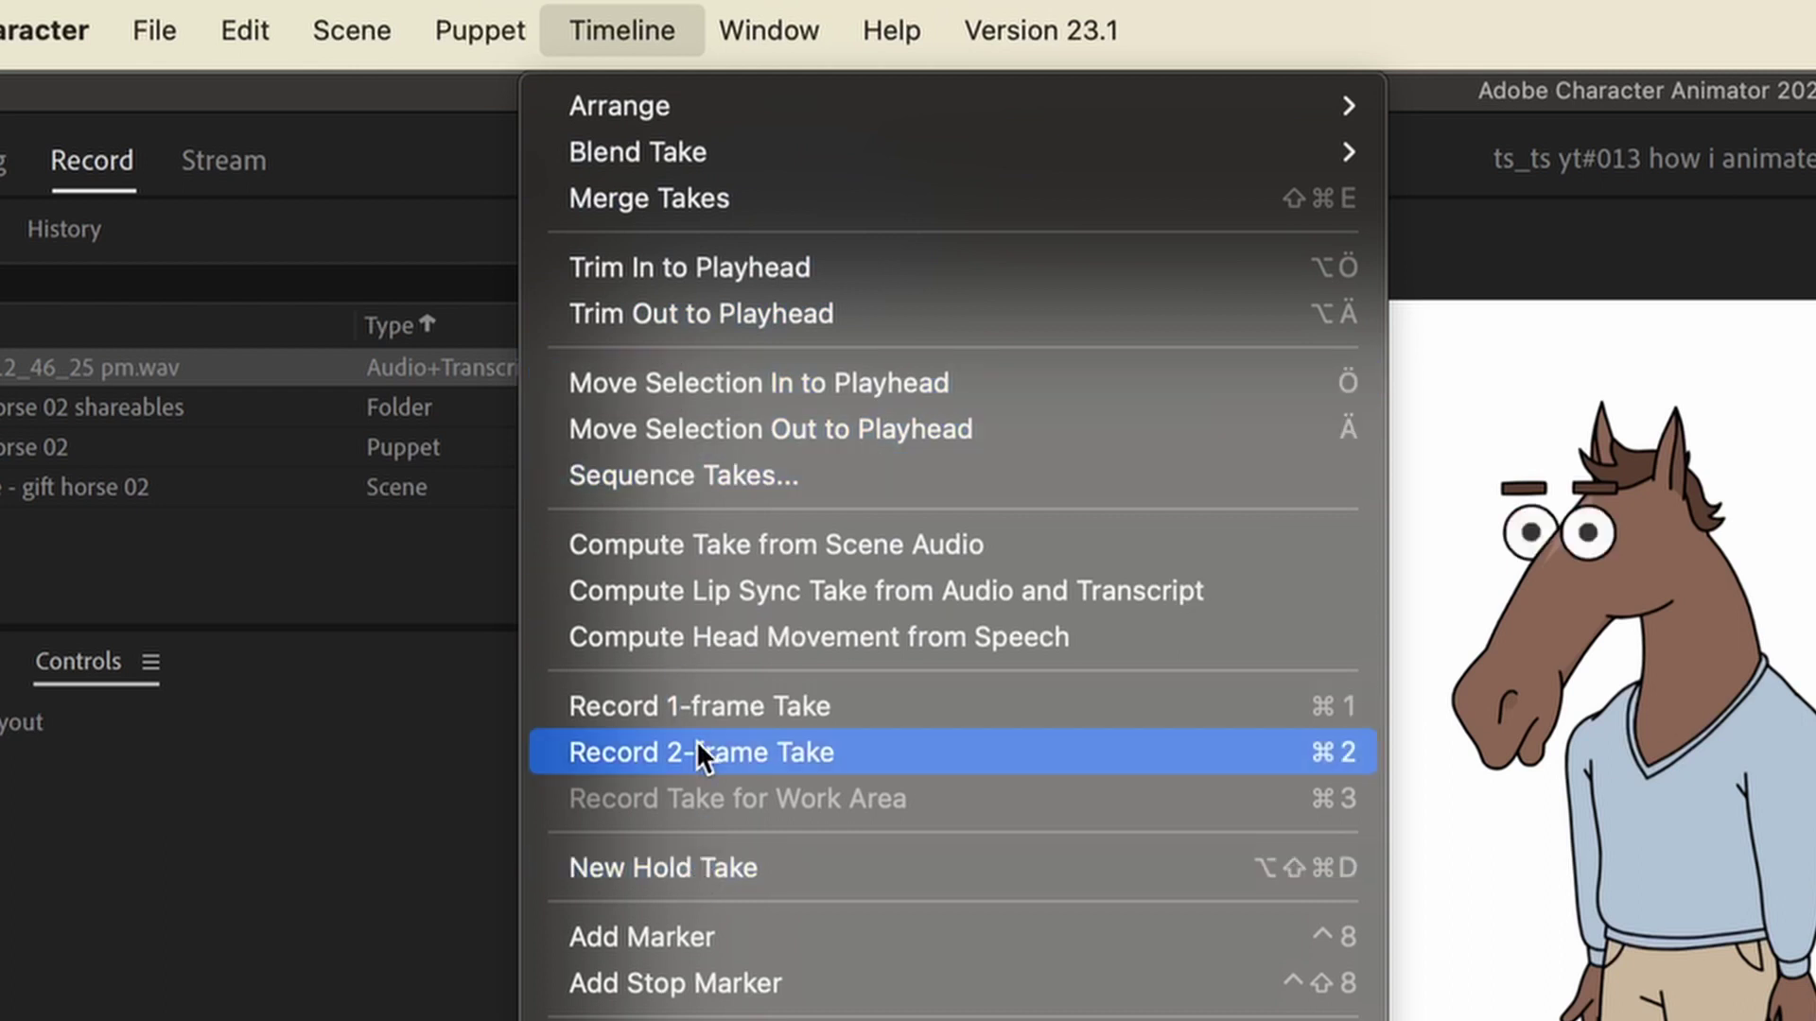
left_click(742, 709)
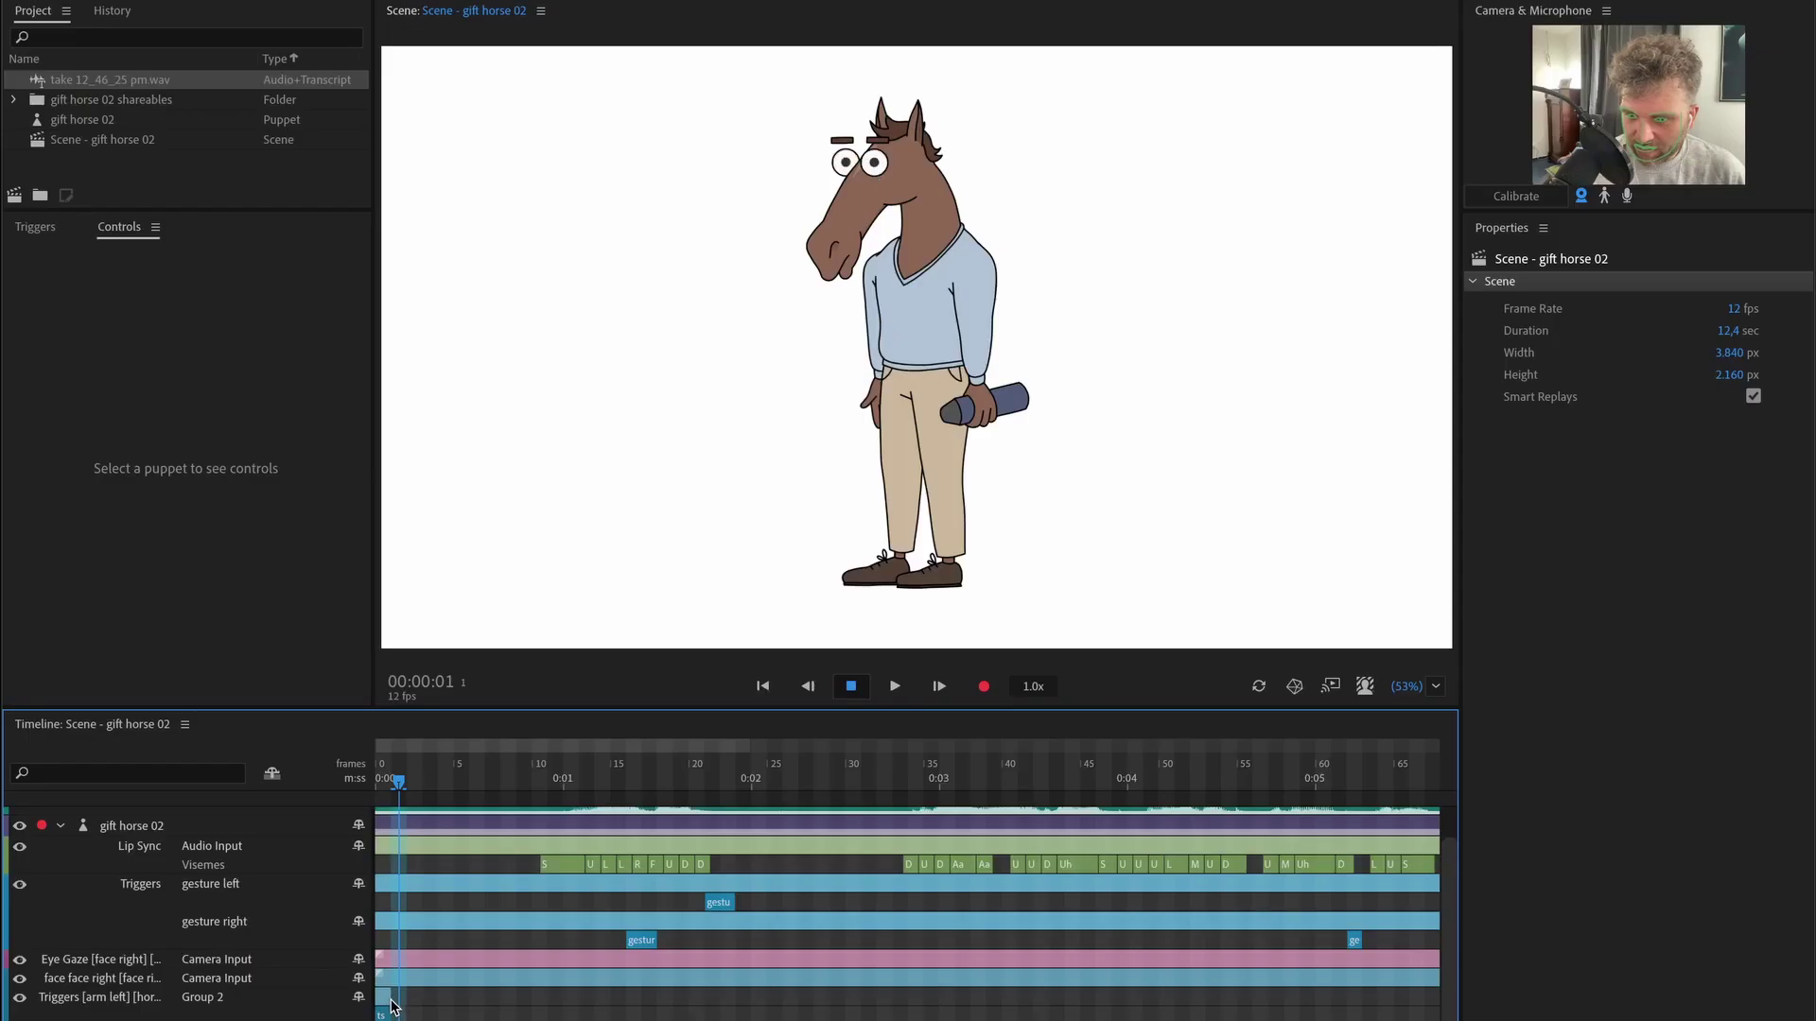
- Stretch the 1-frame Triggers [arm left] take across the length of the camera takes and play the scene from the start
left_click_drag(388, 999, 1174, 999)
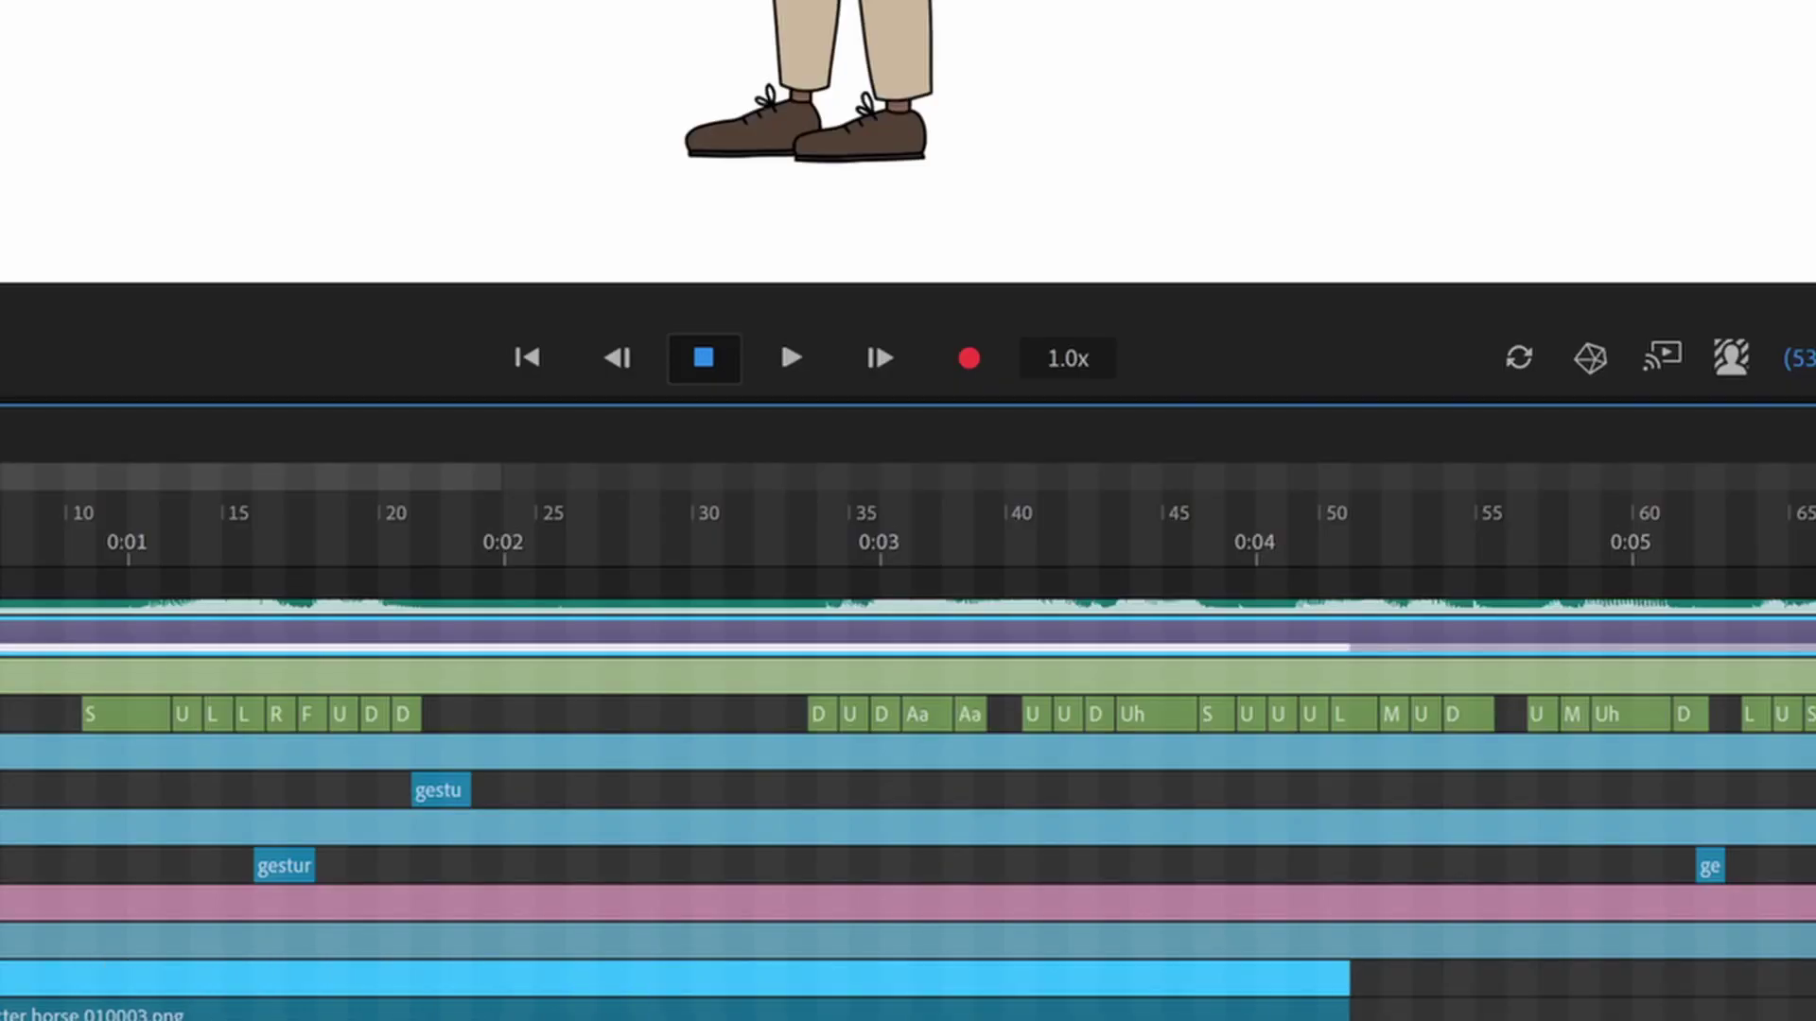
left_click_drag(1347, 979, 1264, 973)
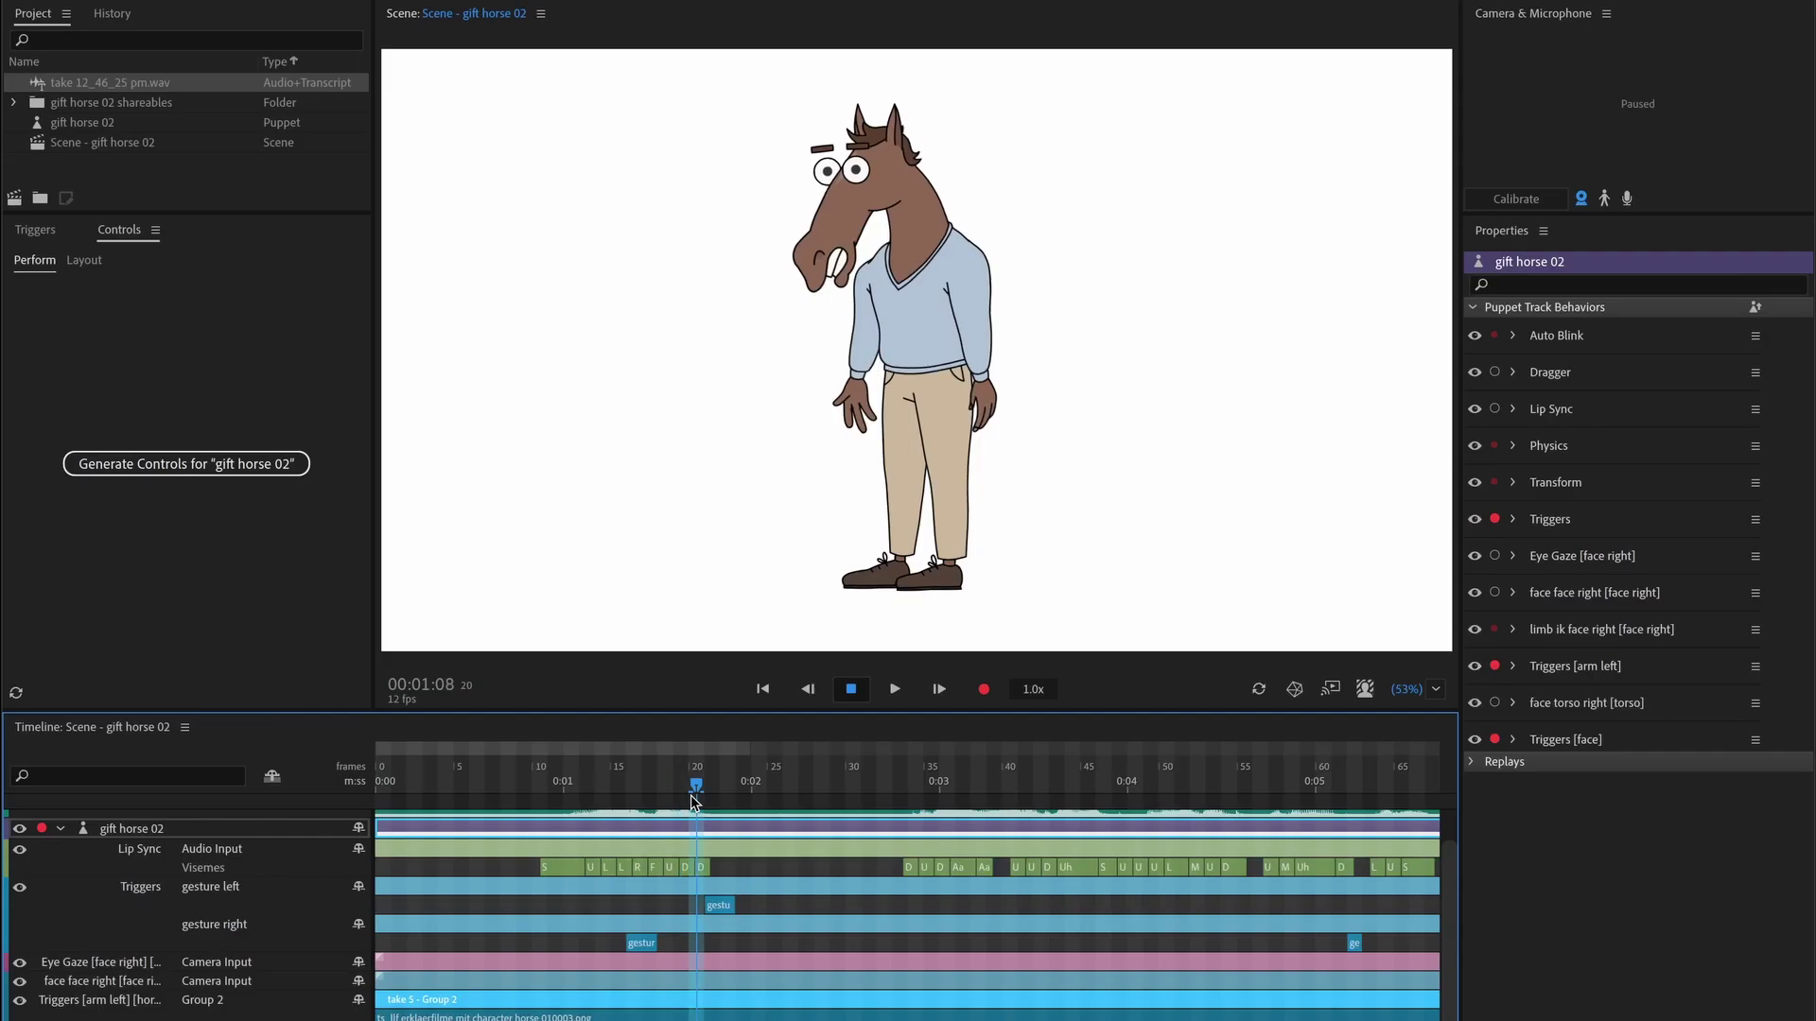
key("Home")
key("space")
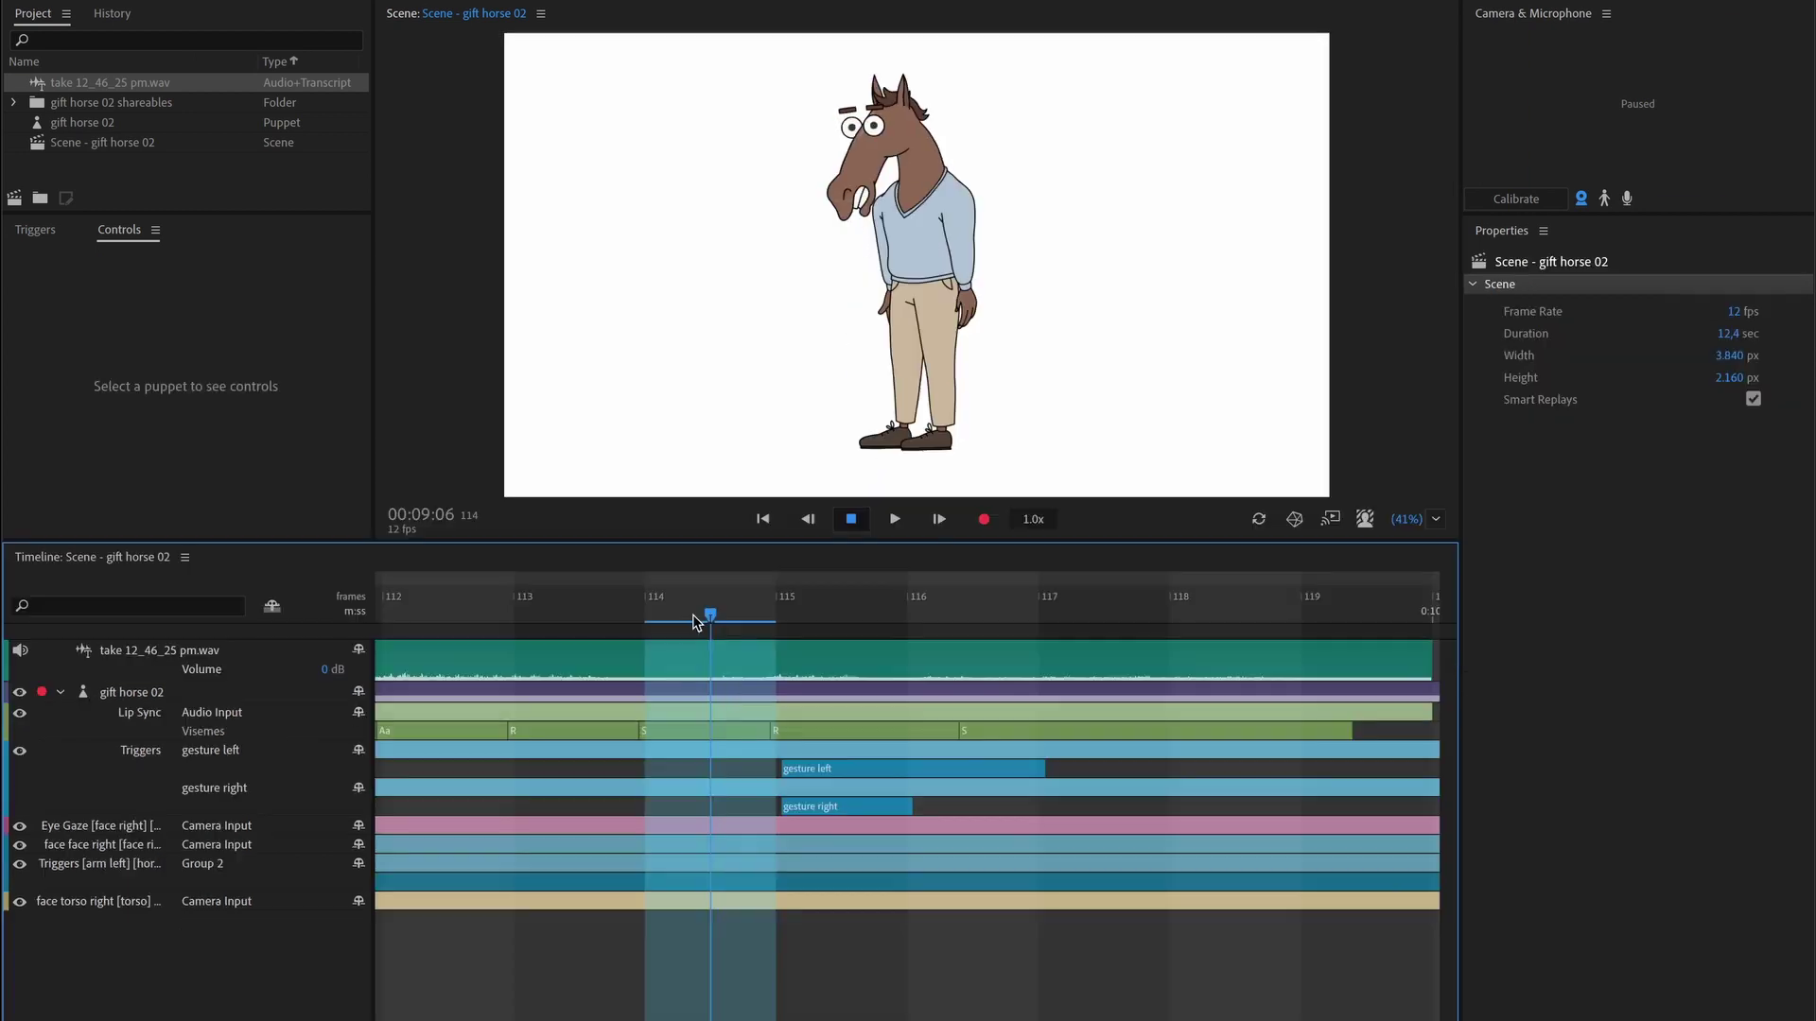
- Move the last gesture right trigger to frame 98 and the last gesture left trigger to frame 99, and play back that section
scroll(770, 724, "down", 5)
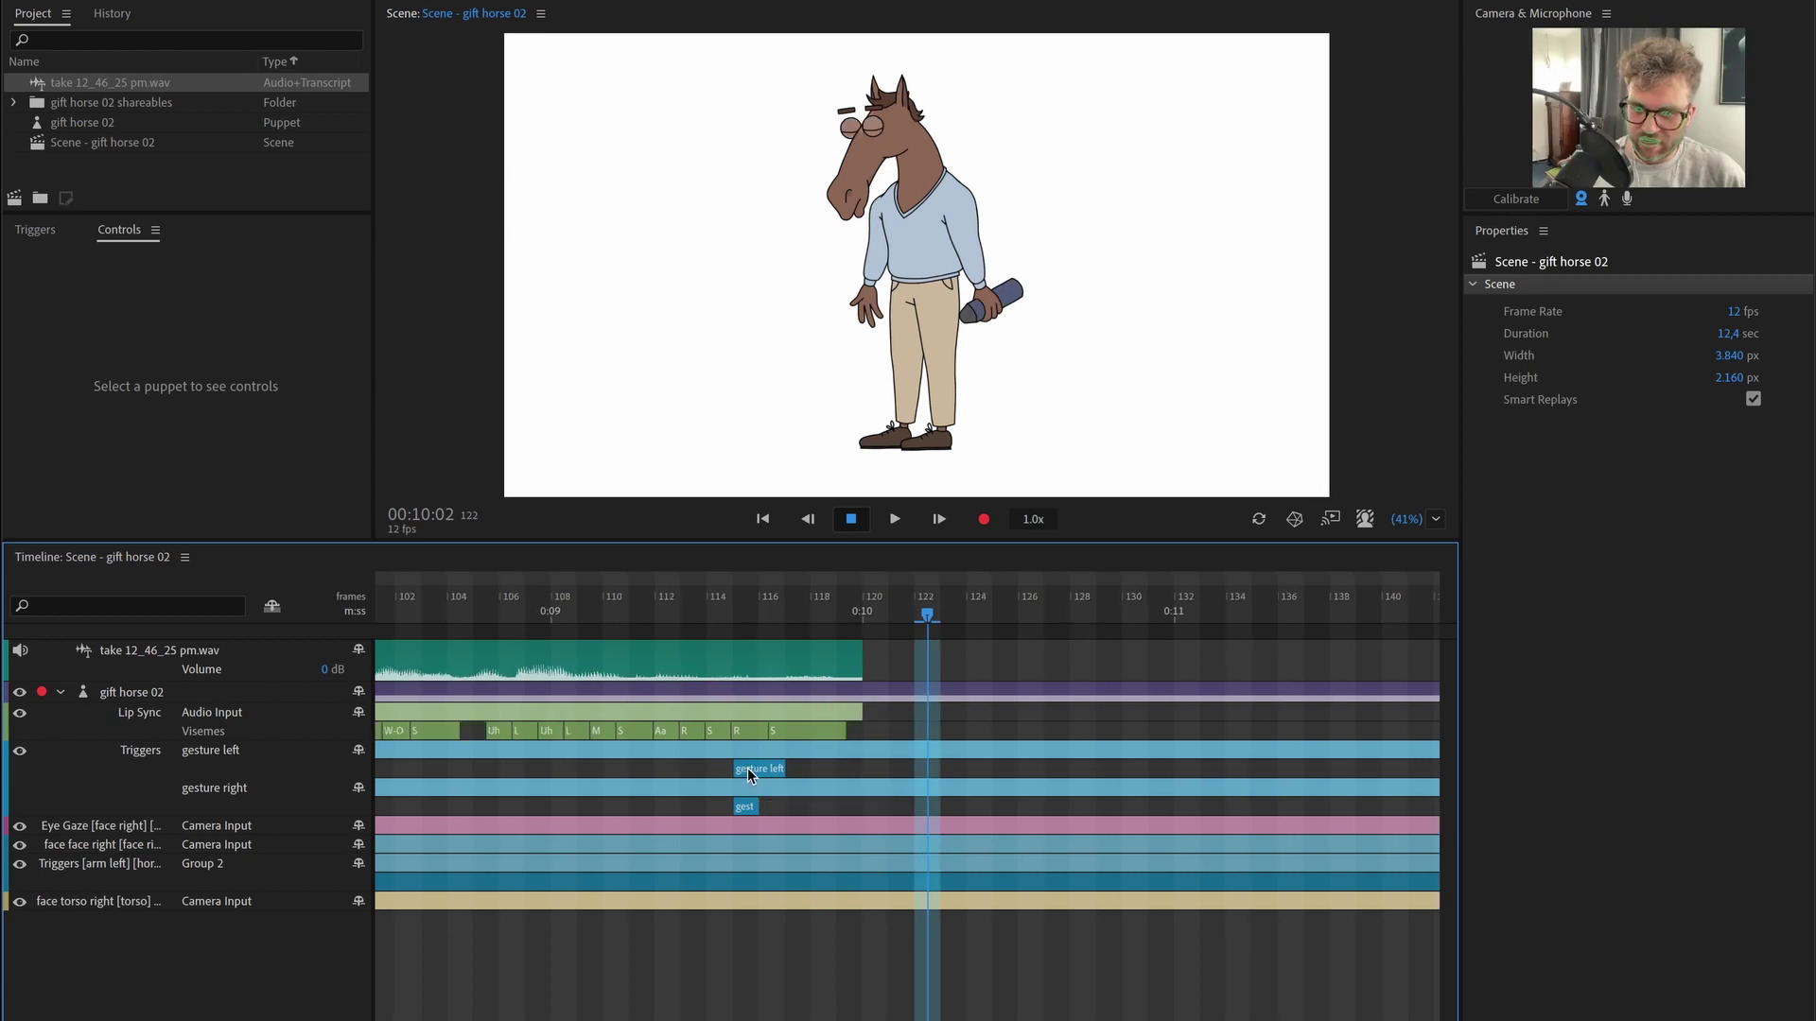
left_click(753, 768)
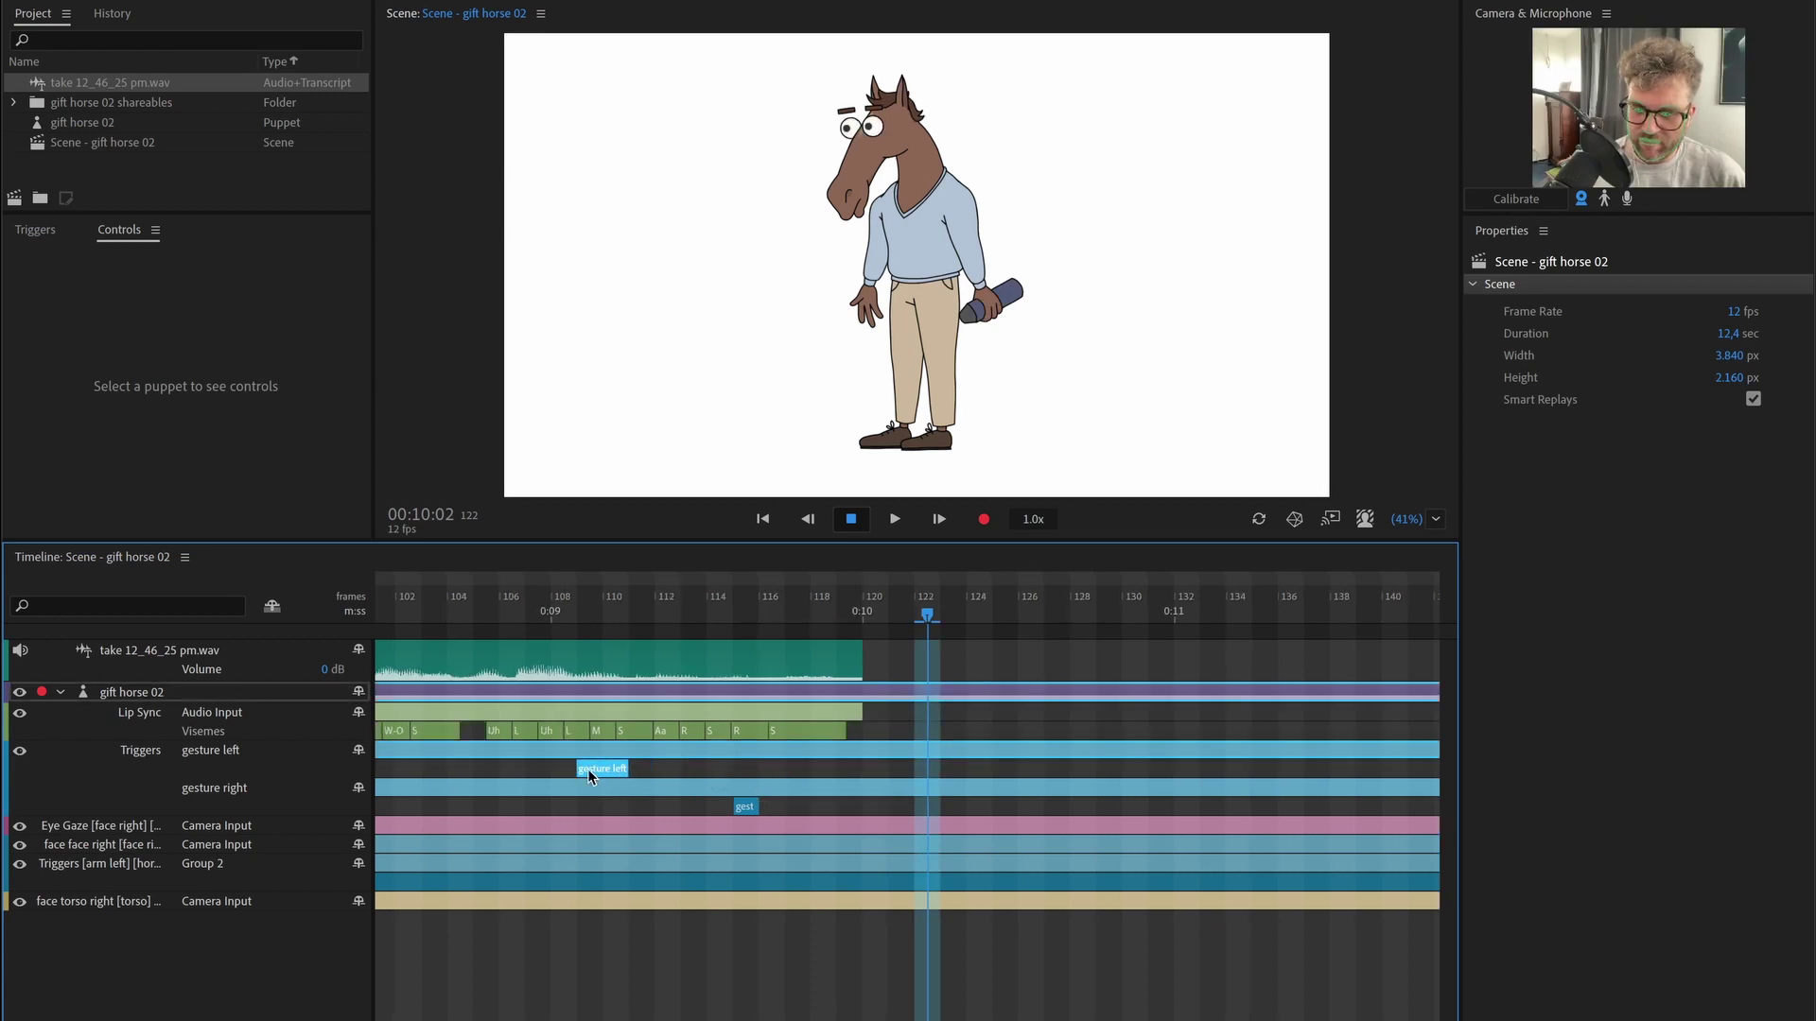
left_click_drag(587, 769, 551, 766)
left_click_drag(745, 805, 526, 808)
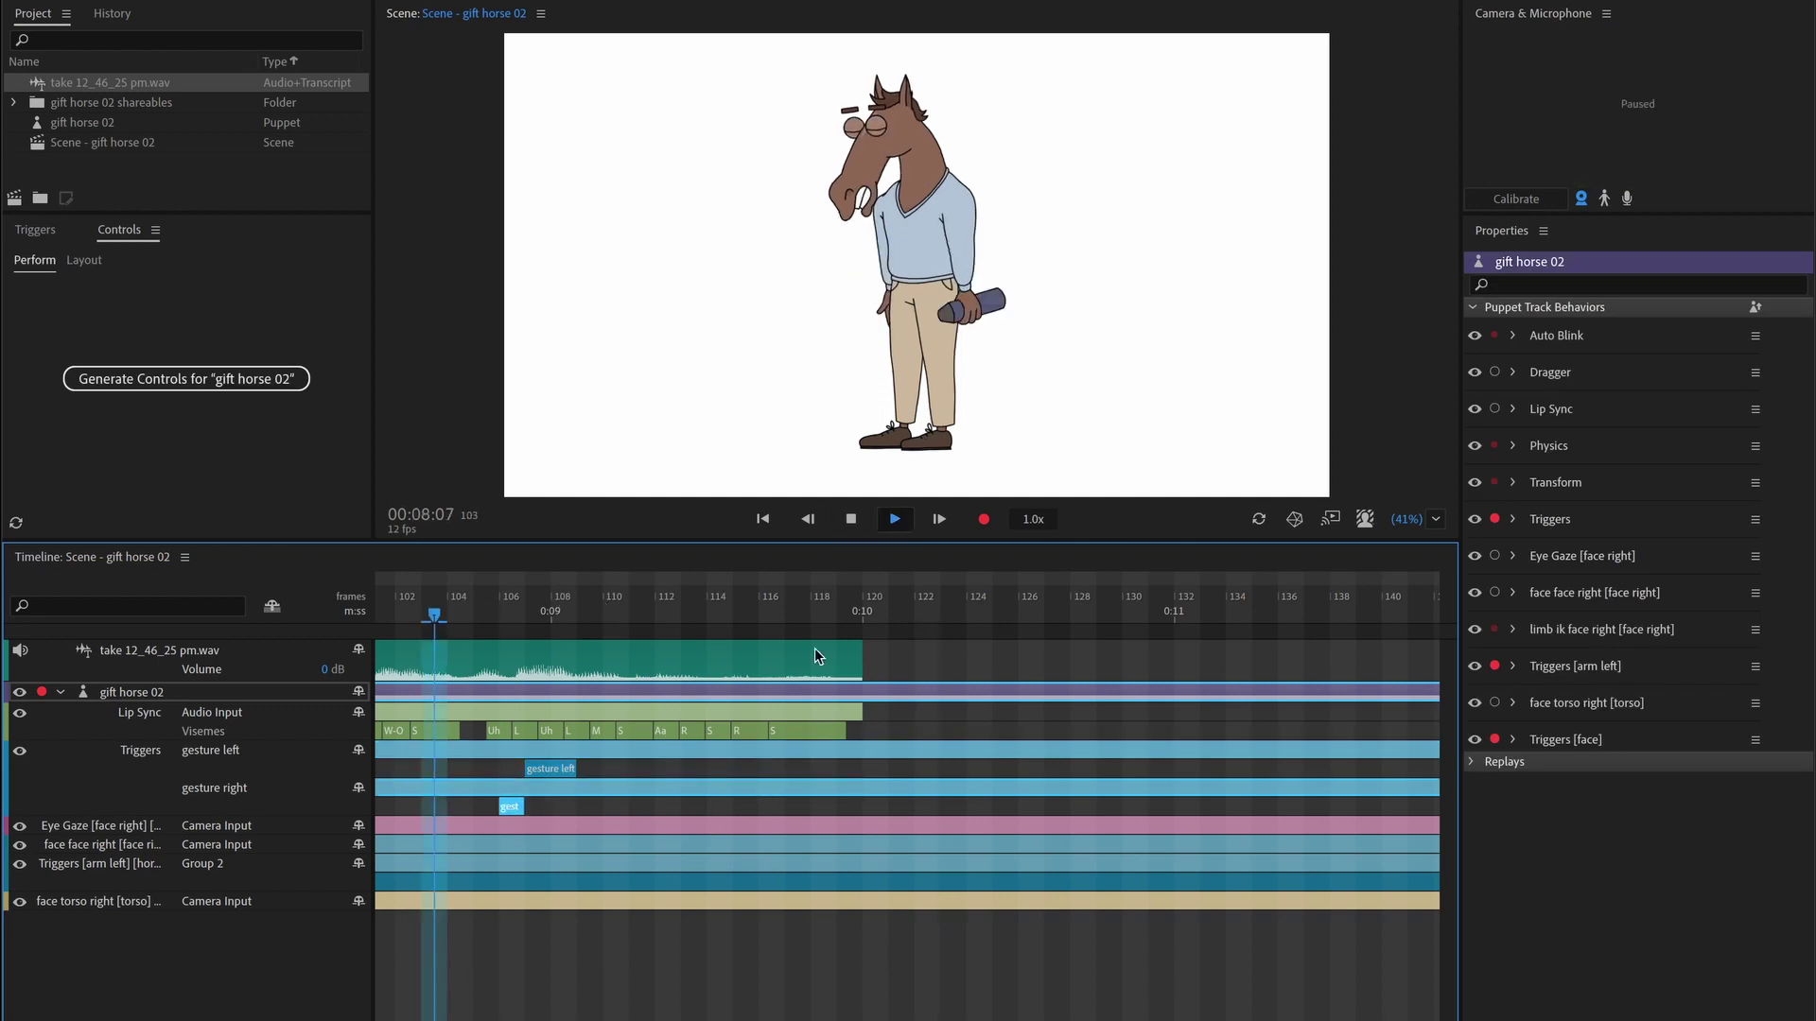
scroll(1066, 813, "left", 5)
left_click_drag(1065, 810, 857, 809)
left_click_drag(862, 612, 735, 614)
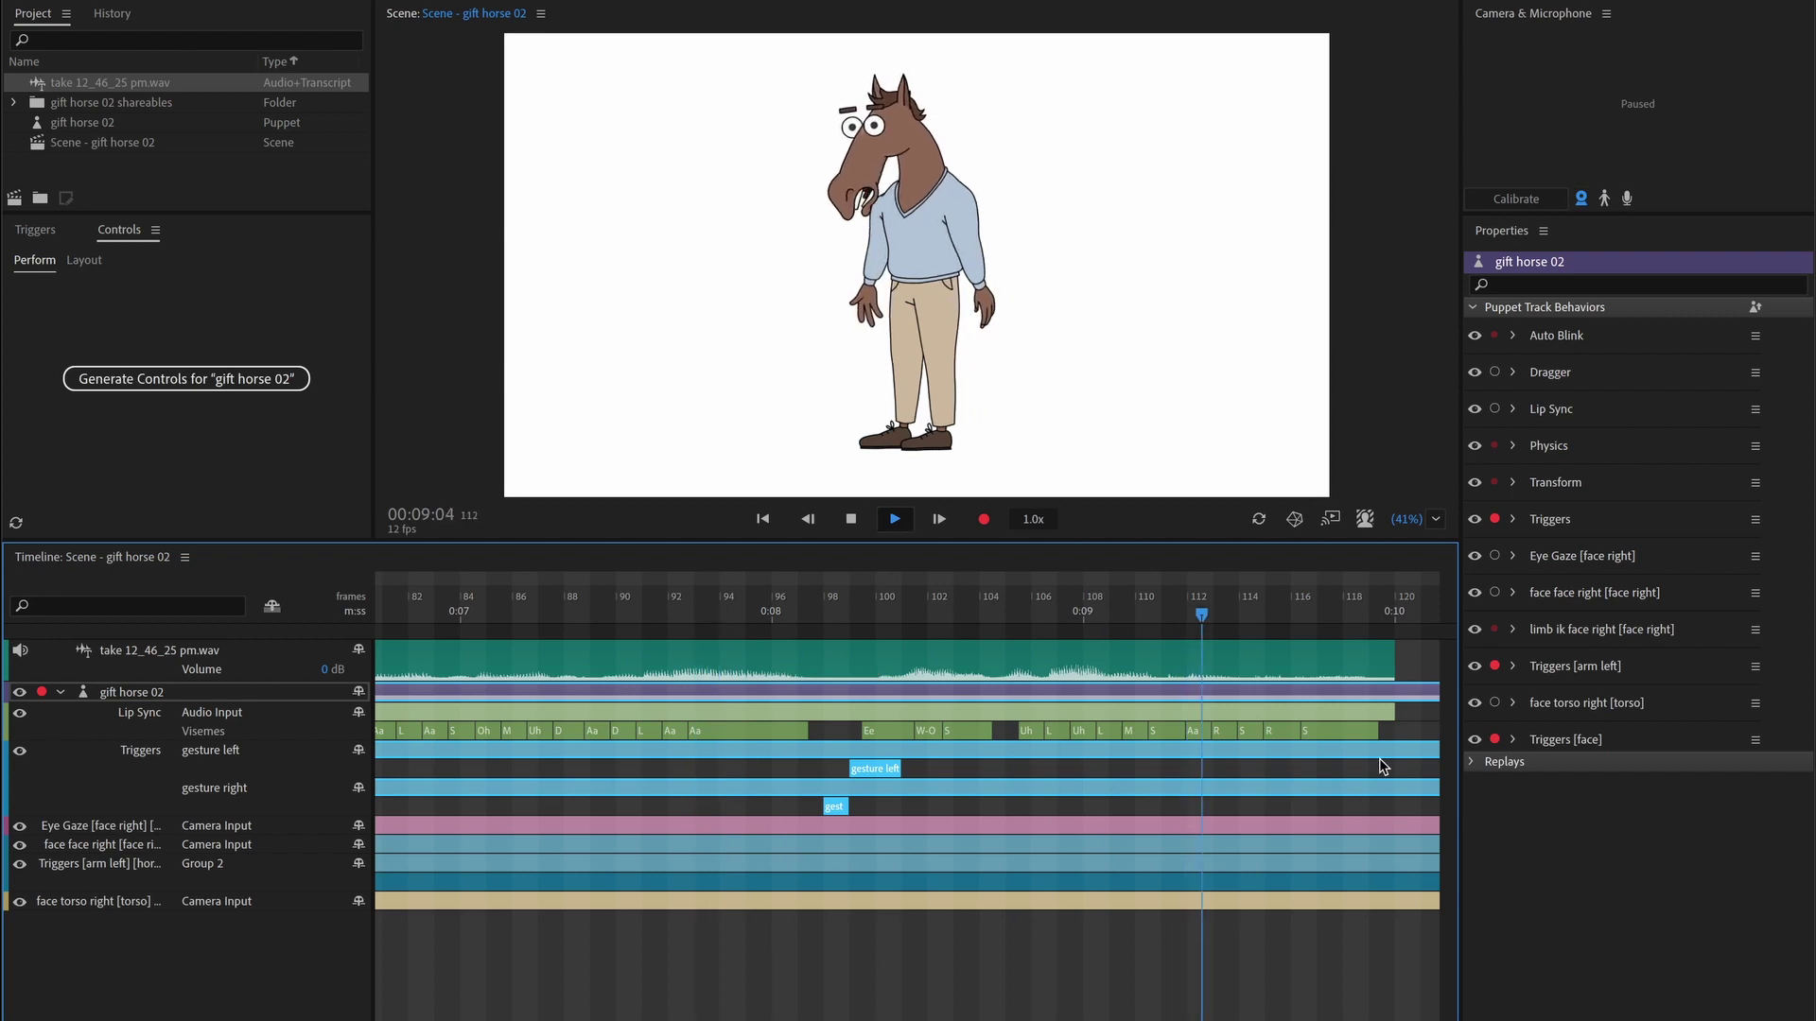
key("space")
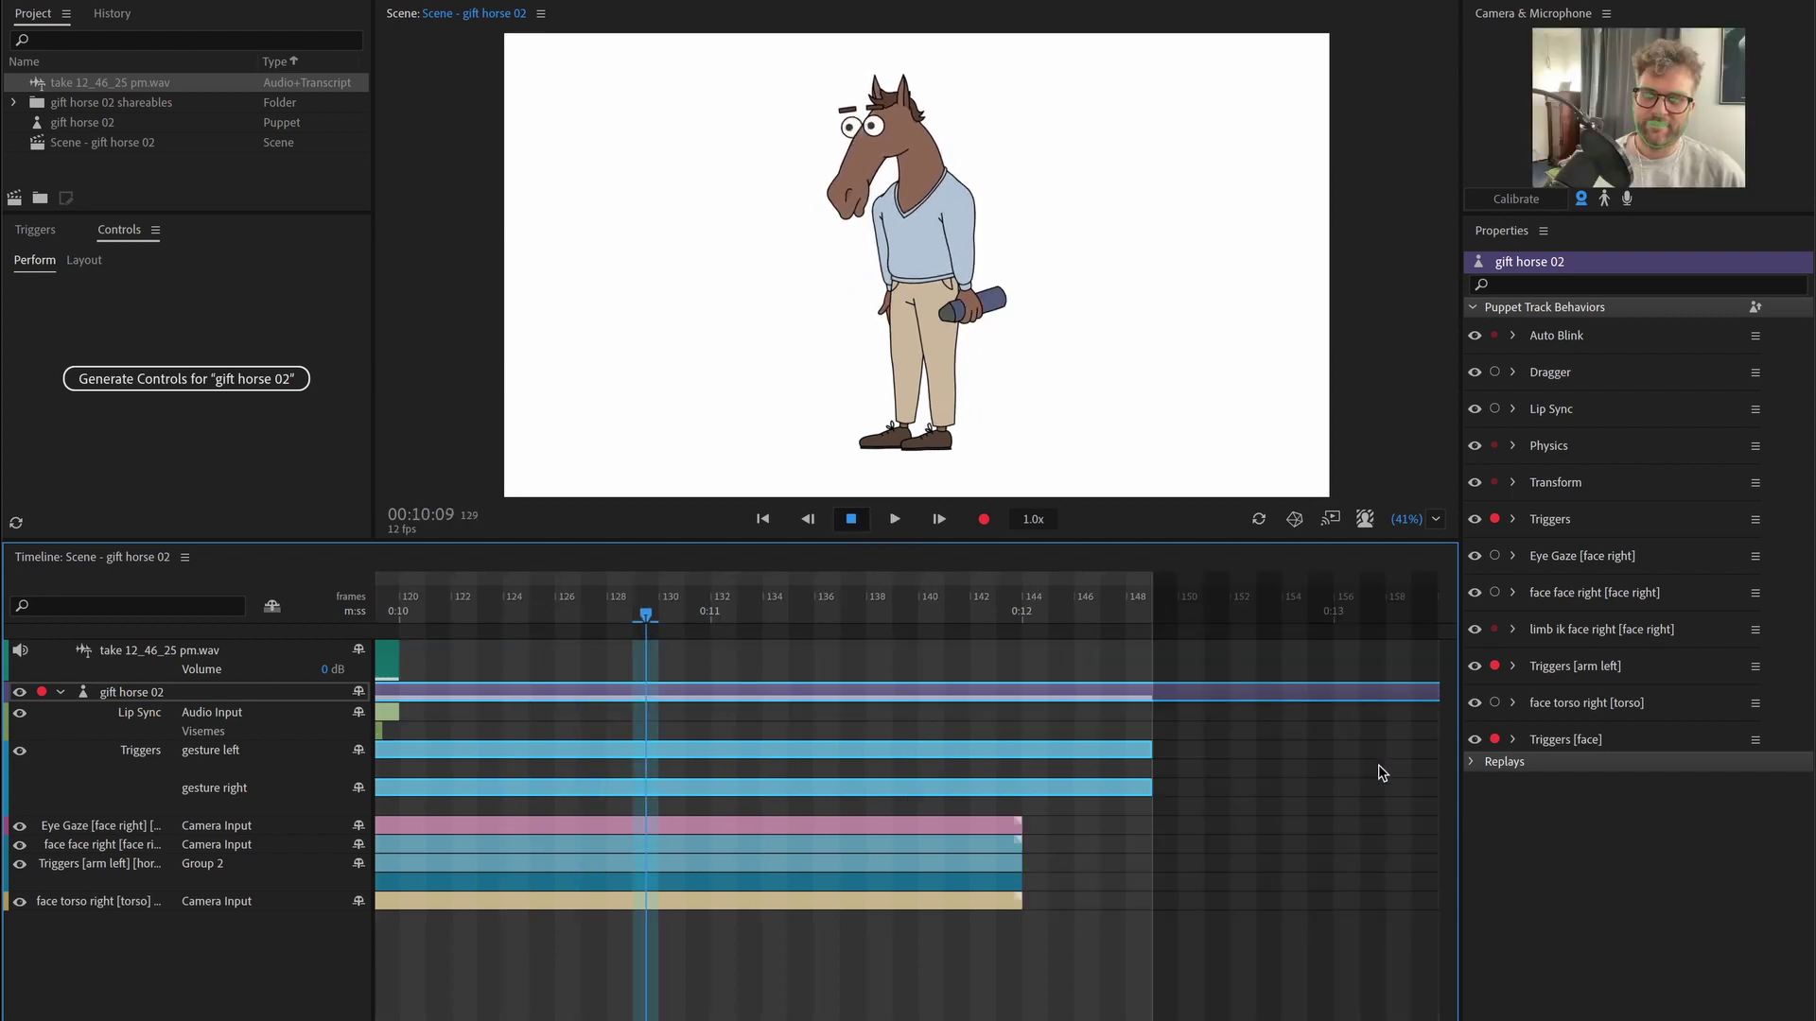
- Fit the whole scene in the timeline and play the finished animation from the start
key("backslash")
left_click(381, 615)
key("space")
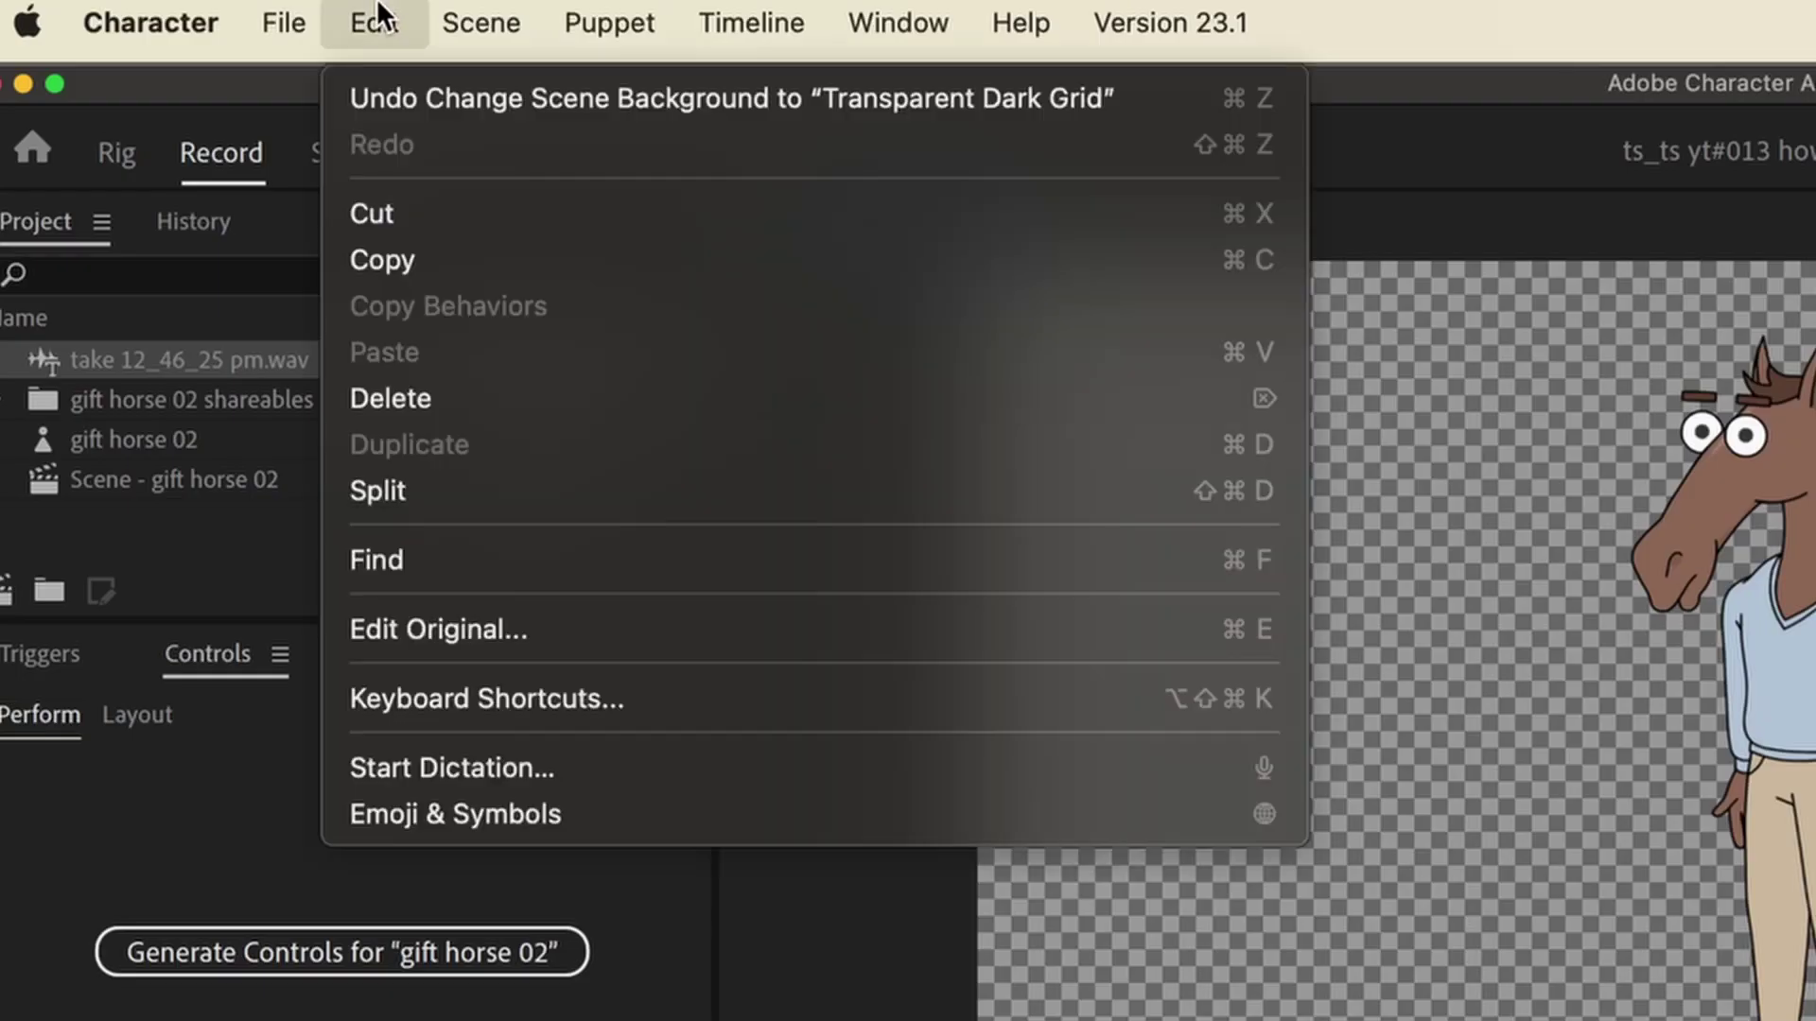
- Export the scene as a PNG Sequence and WAV
mouse_move(322, 27)
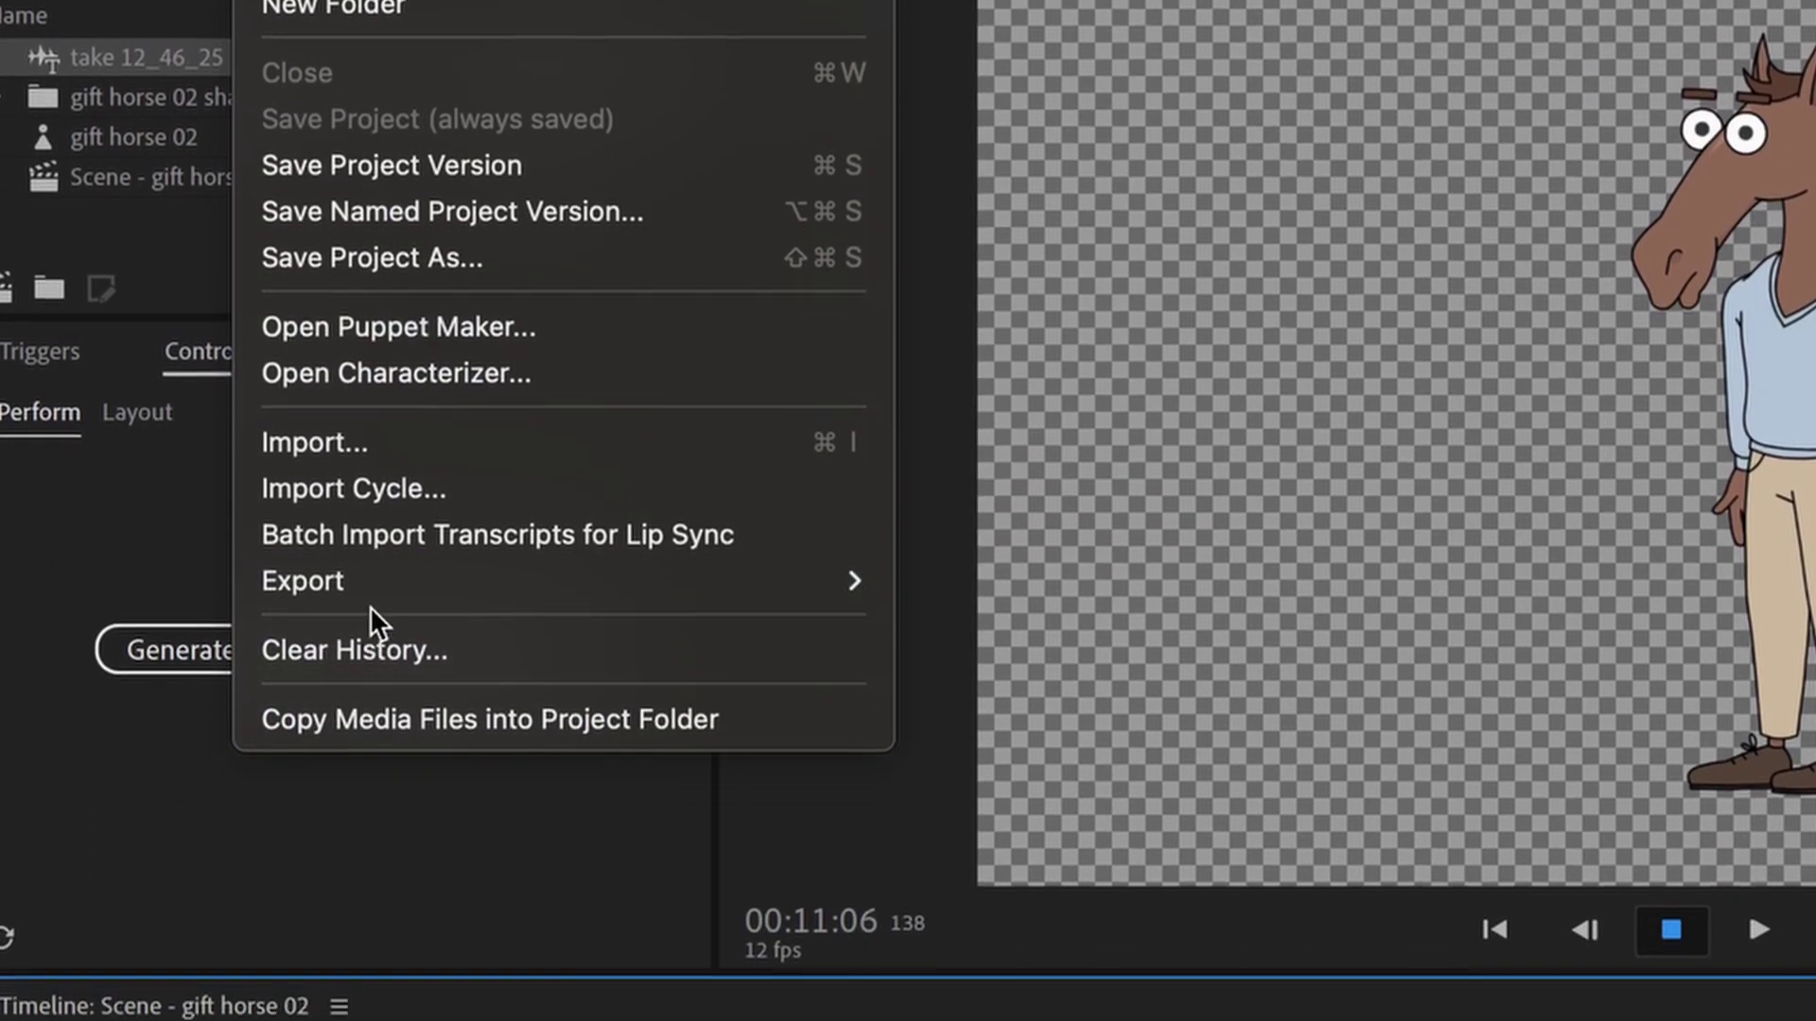
mouse_move(367, 580)
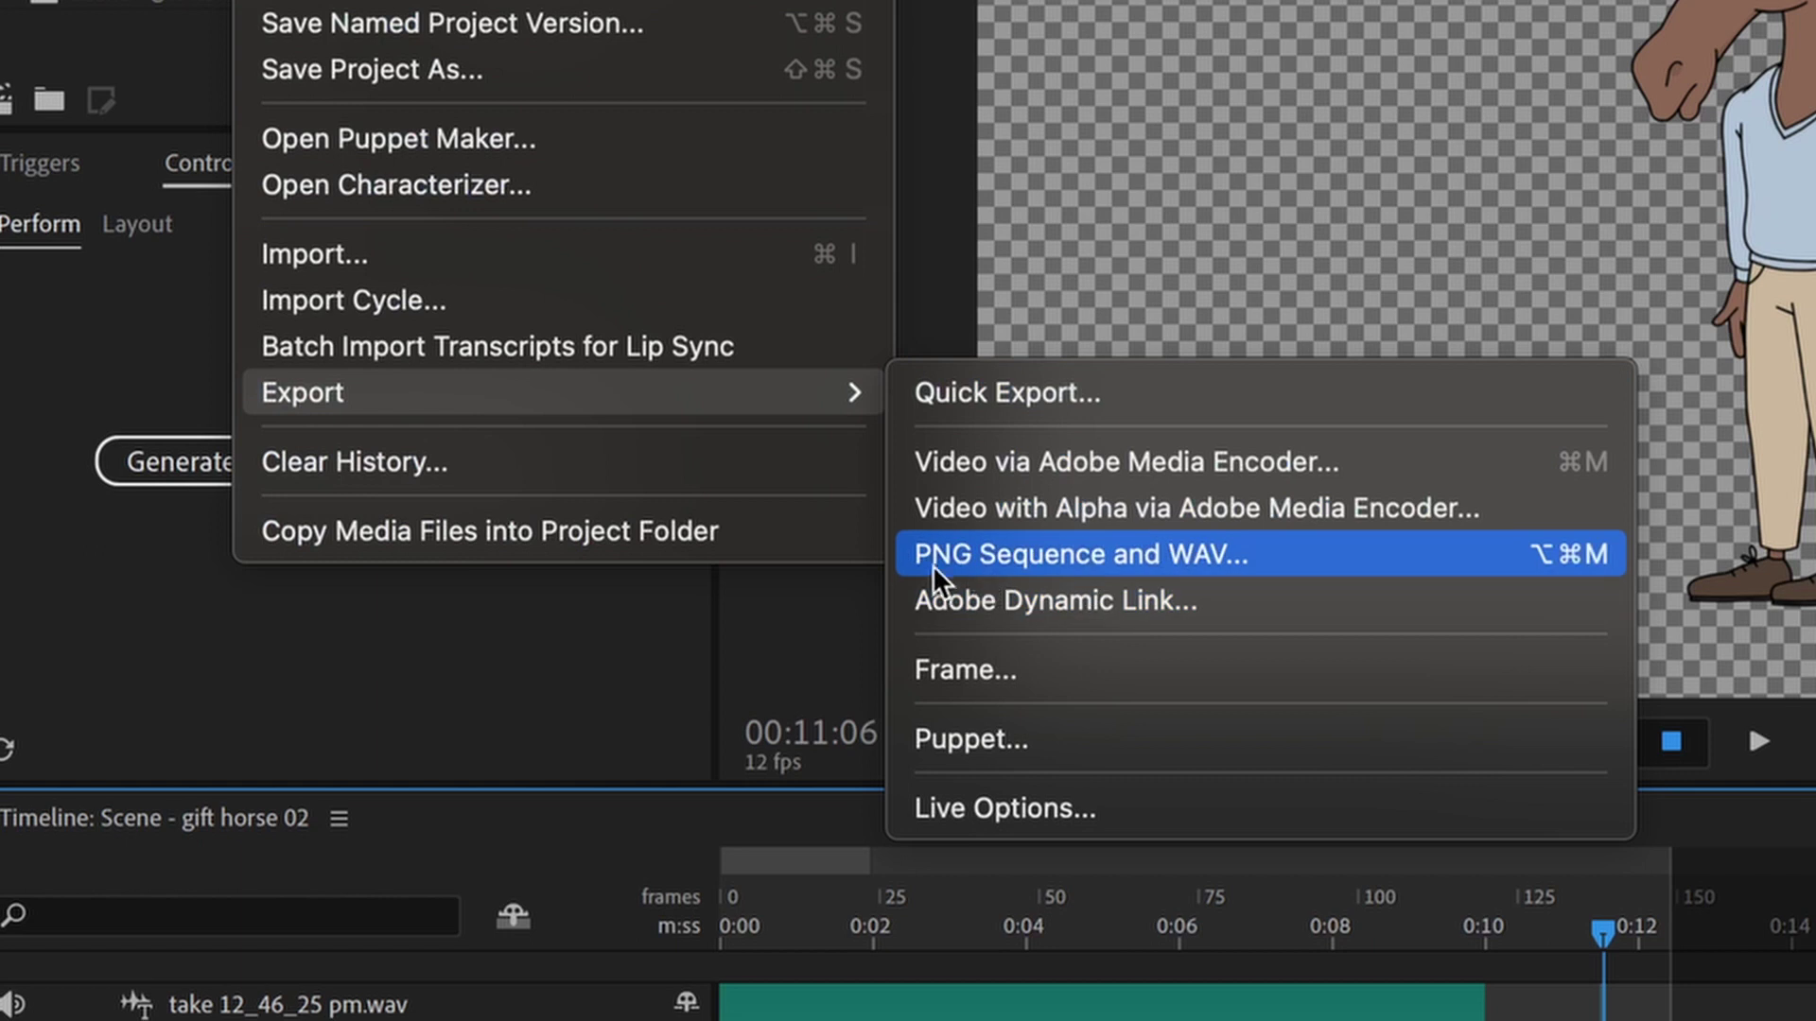